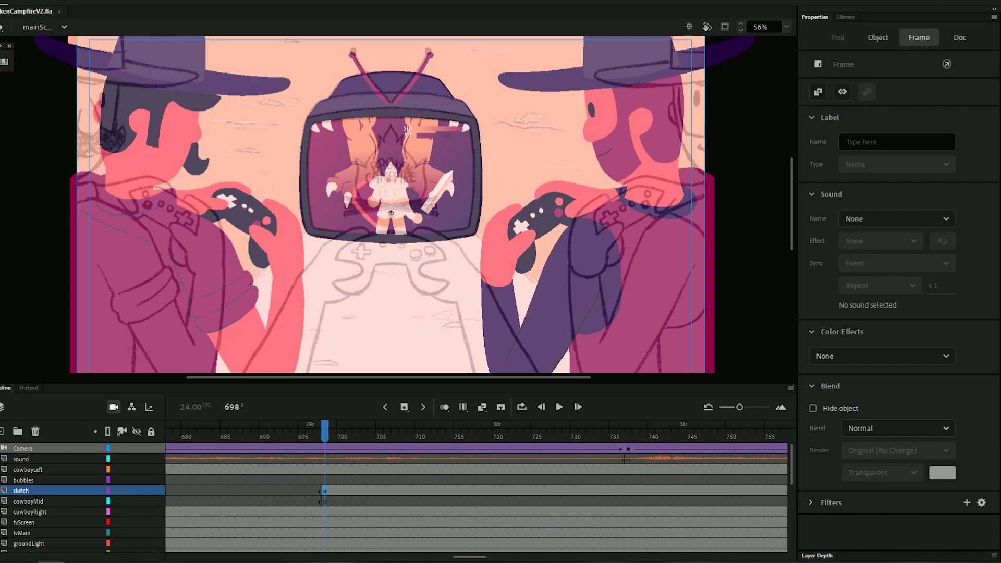
key(b)
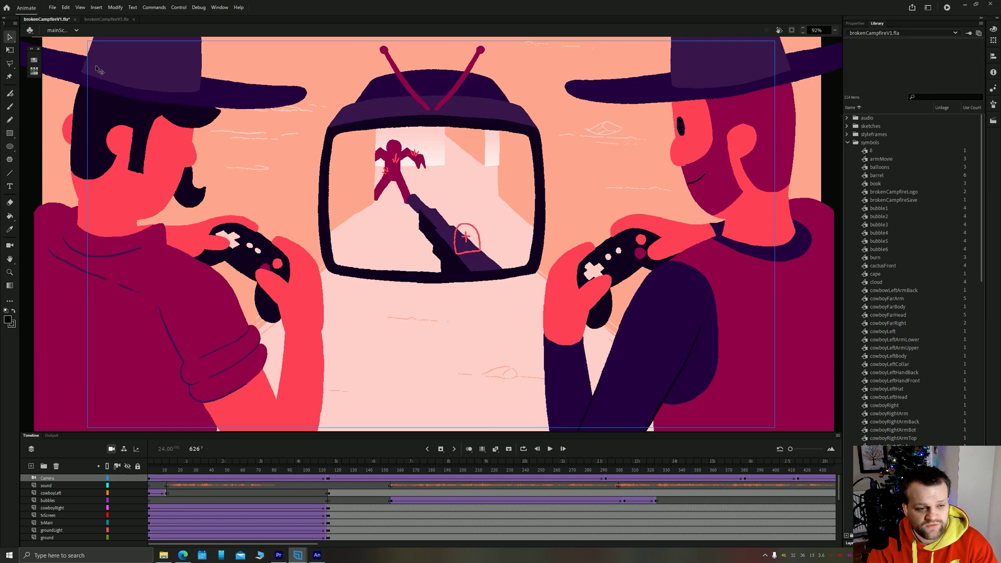
Step: View brokenCampfireV3.fla with the stage fitted to the window, and return to brokenCampfireV1.fla
click(107, 19)
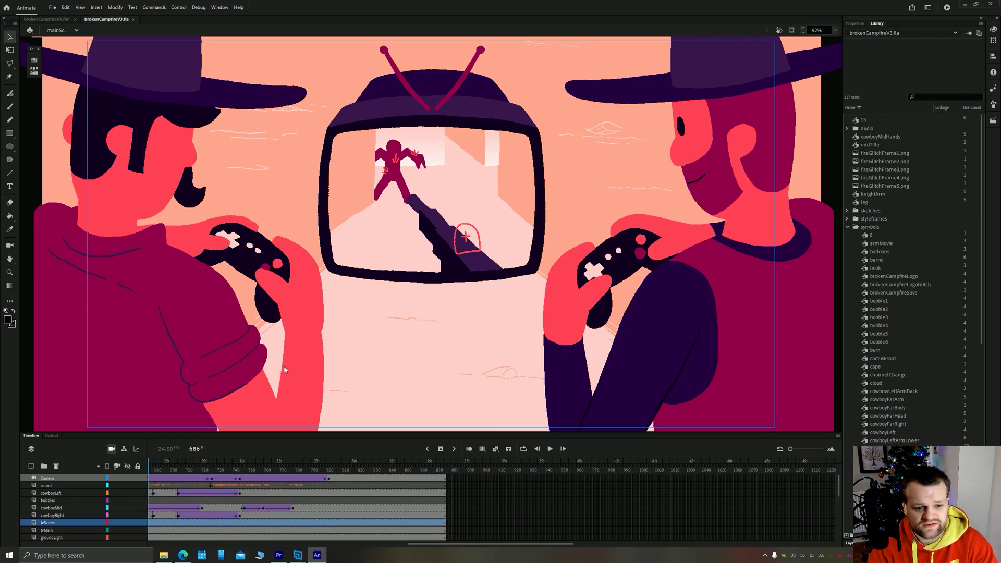
click(831, 30)
click(850, 44)
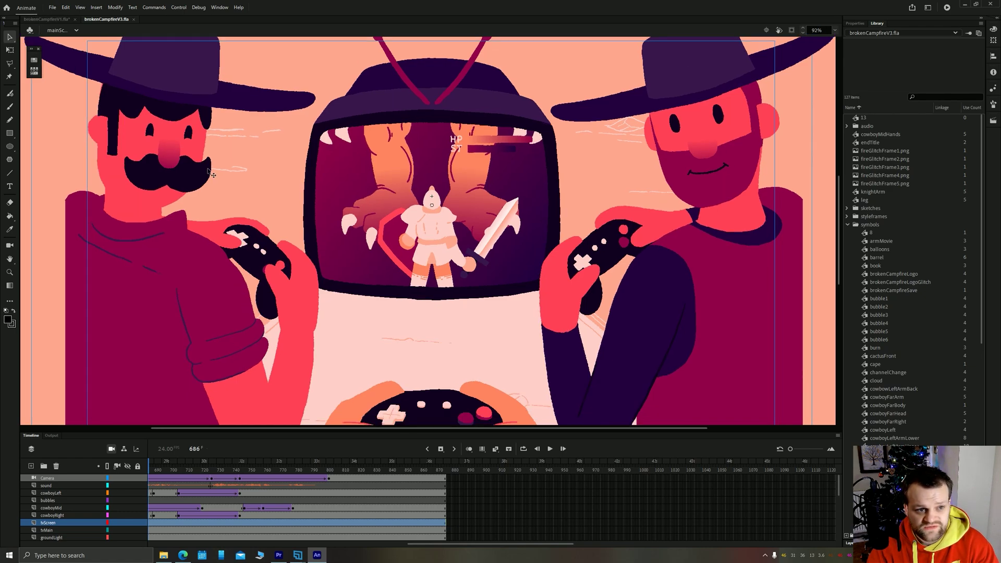
click(47, 19)
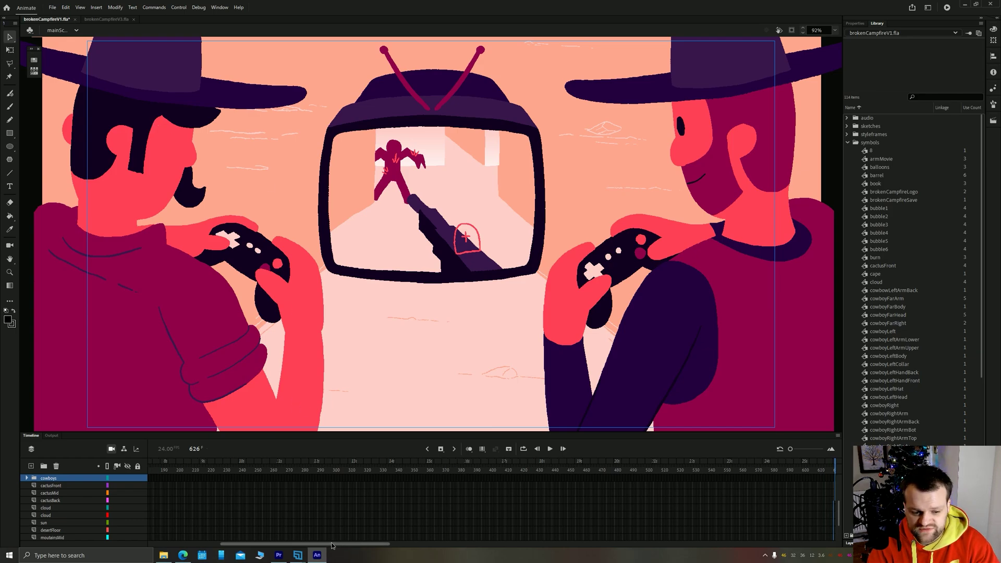
Step: Bring the timeline back to its first frames and enlarge it to fit all layers down to sky
drag(346, 543, 274, 543)
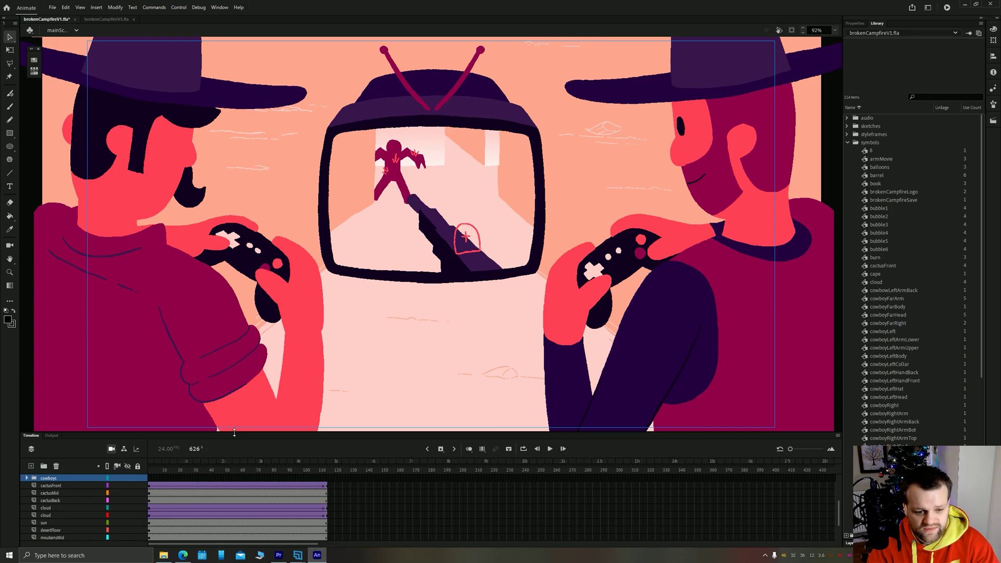
drag(233, 433, 231, 315)
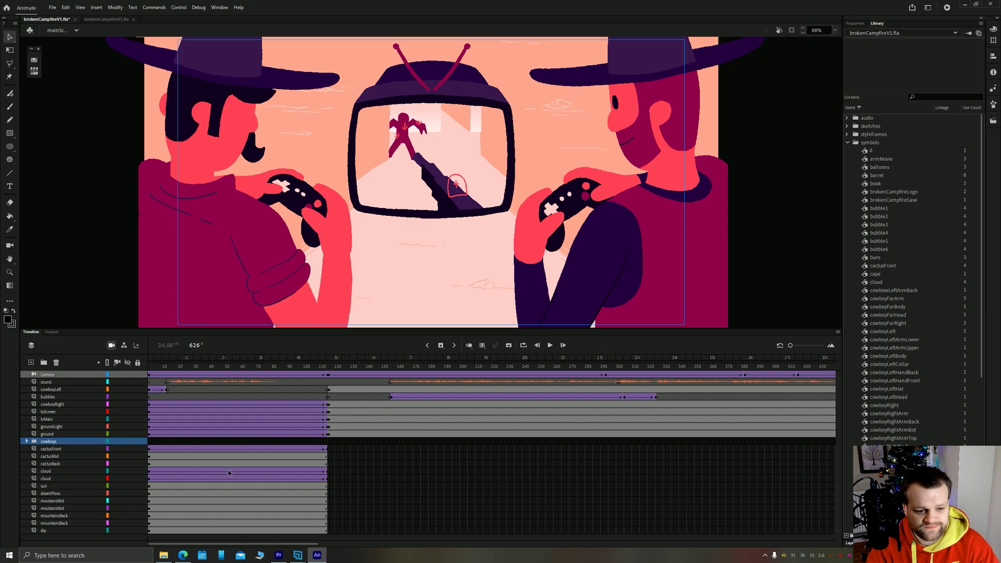
Step: Play the opening shot from frame 1 and scrub through it to examine the camera move between the trees
click(154, 369)
key(Return)
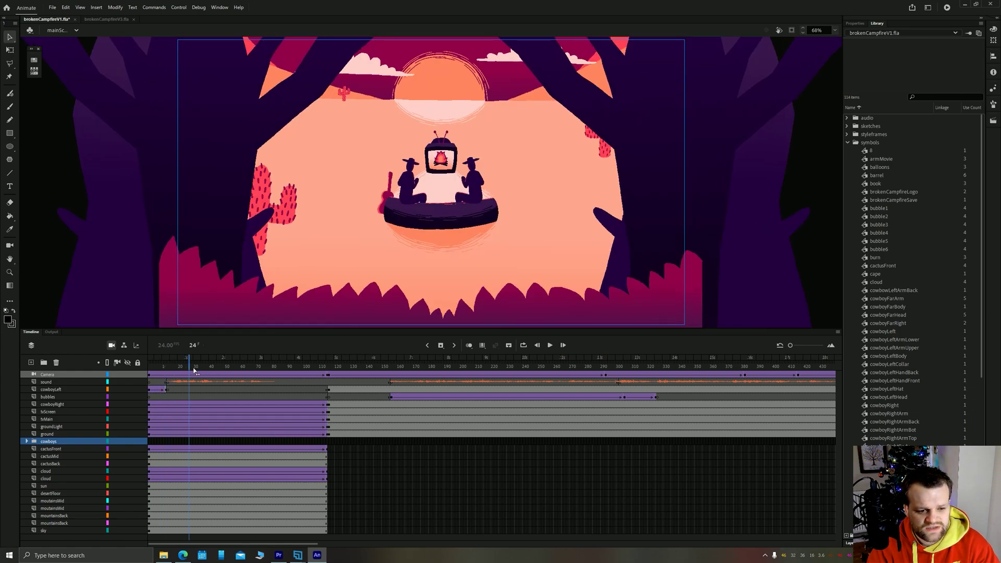
mouse_move(163, 372)
mouse_down()
mouse_move(324, 376)
mouse_move(150, 373)
mouse_up()
key(Return)
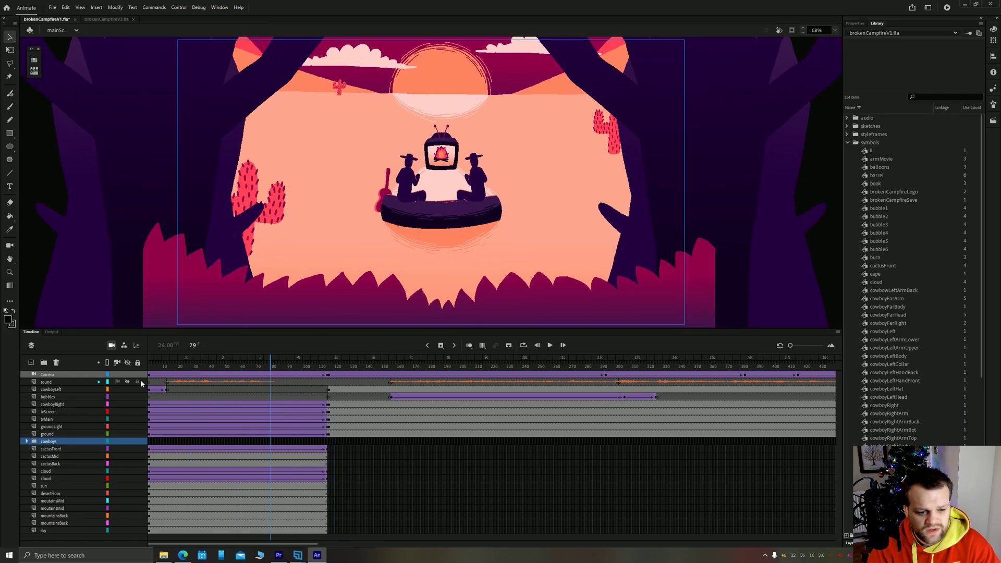
drag(150, 373, 250, 376)
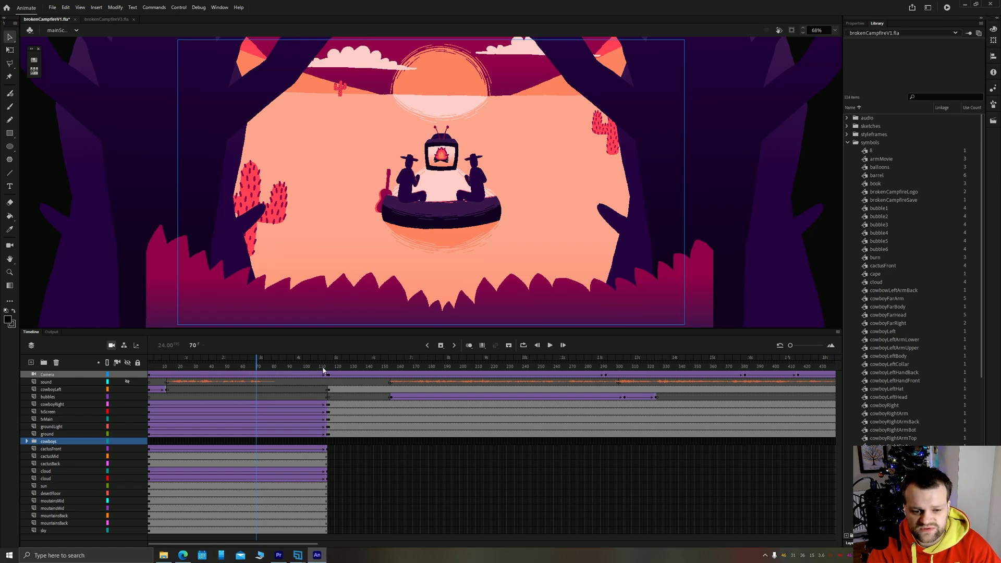
drag(322, 370, 146, 361)
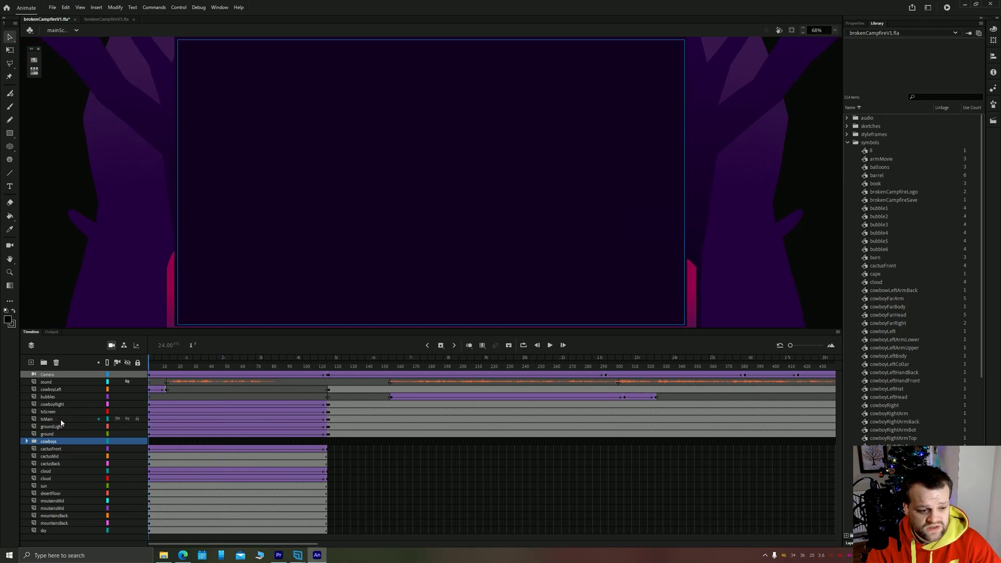
drag(229, 365, 279, 362)
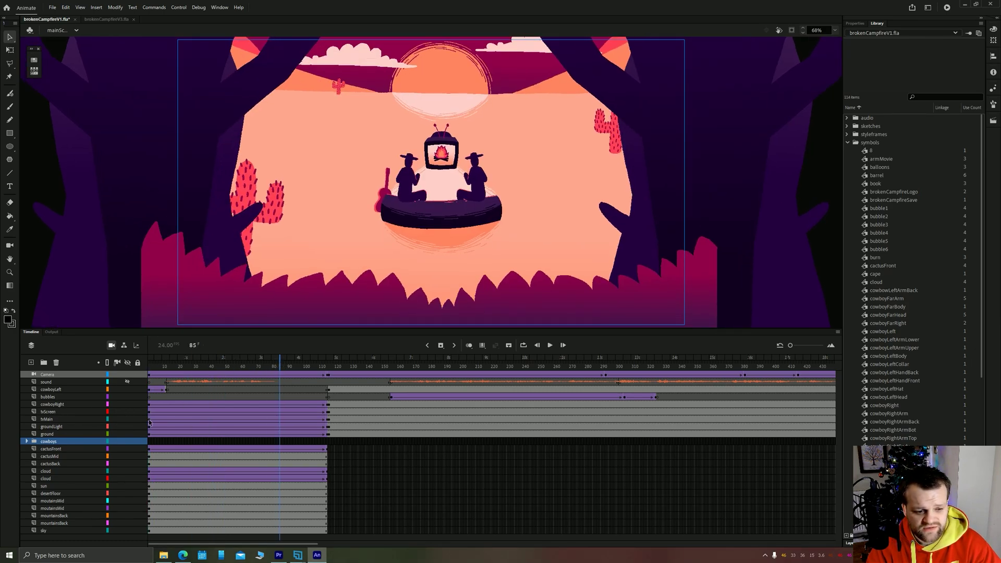
Step: Try moving the two distant cowboys, the log and the TV apart on the stage at frame 85
click(44, 494)
drag(402, 175, 389, 142)
drag(468, 187, 504, 160)
drag(463, 214, 463, 238)
drag(441, 169, 451, 150)
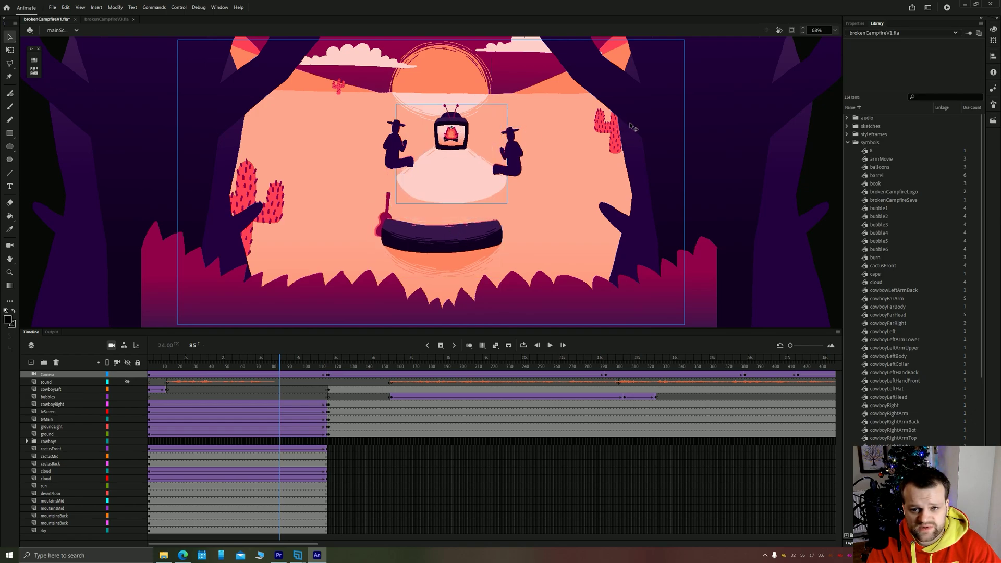
Step: Try shifting the front bushes, trees, desert floor and middle mountains out of place to expose the separate layers
drag(525, 277, 505, 319)
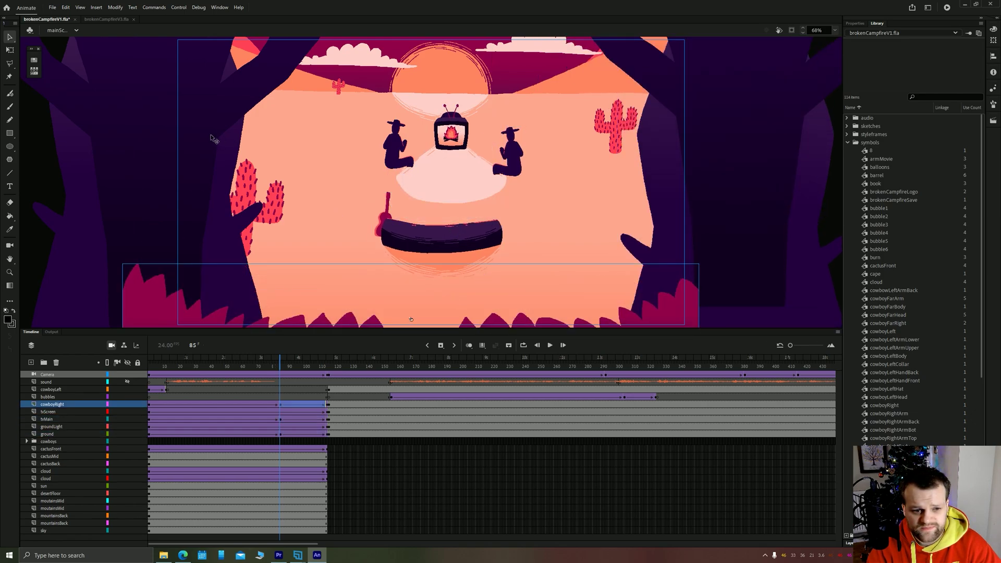
drag(213, 138, 162, 154)
drag(203, 204, 167, 228)
drag(349, 134, 348, 173)
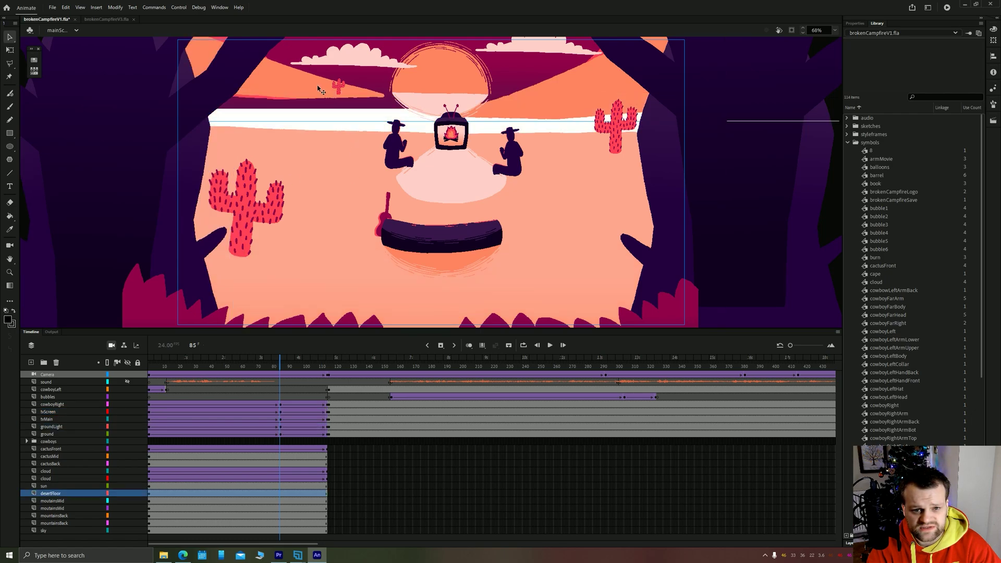
drag(321, 87, 283, 119)
drag(596, 85, 610, 124)
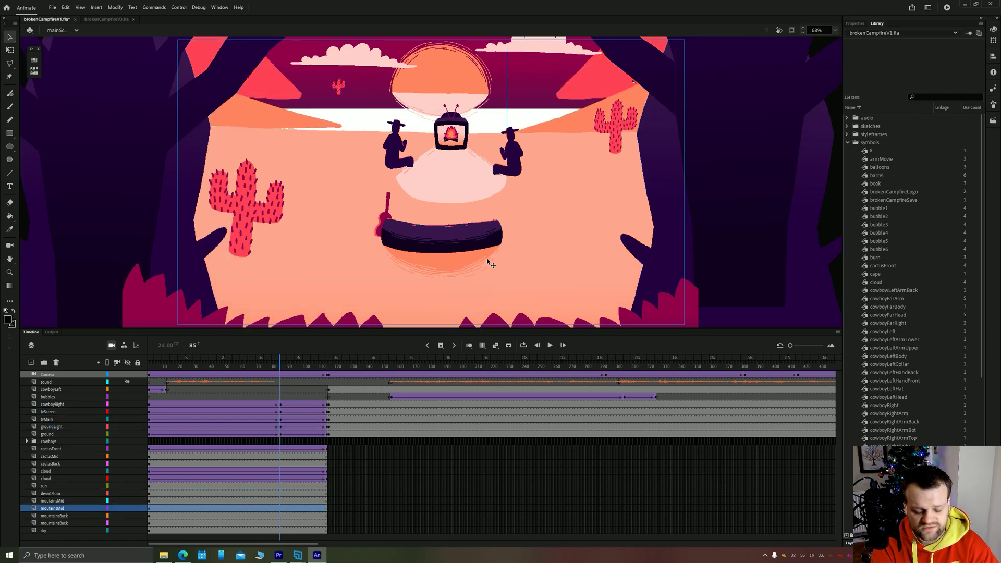
Step: Undo all the trial moves of the scenery, cowboys, log and TV at frame 85
key(ctrl+z)
key(ctrl+z)
key(ctrl+z)
key(ctrl+z)
key(ctrl+z)
key(ctrl+z)
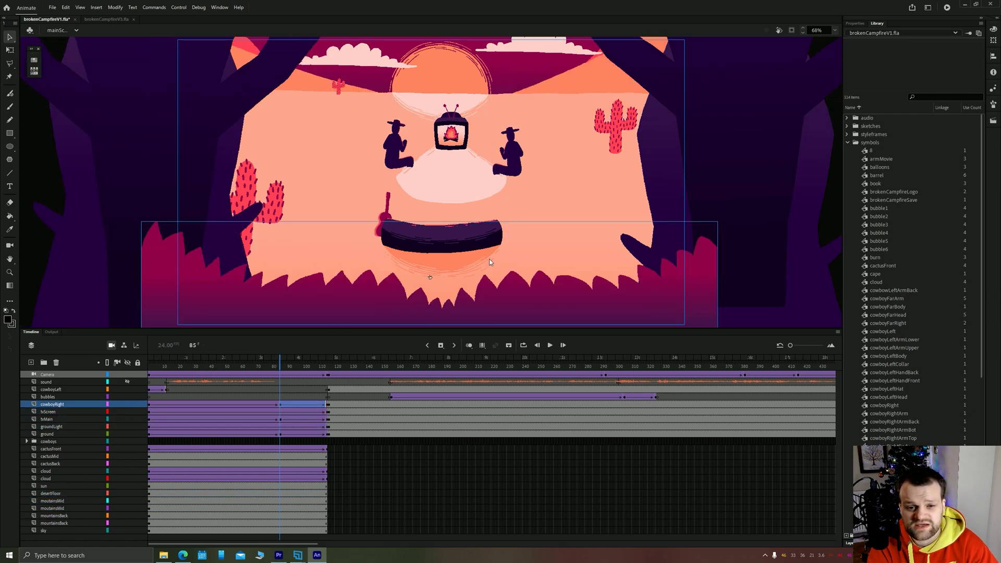
click(489, 259)
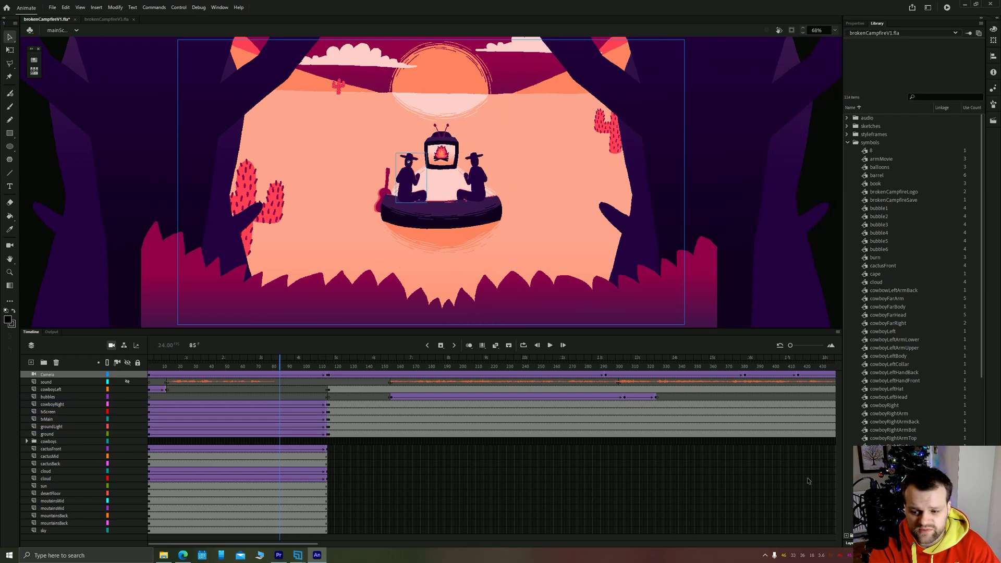
Step: Show the Layer Depth settings and dock them into the floating strip beside the stage
click(855, 543)
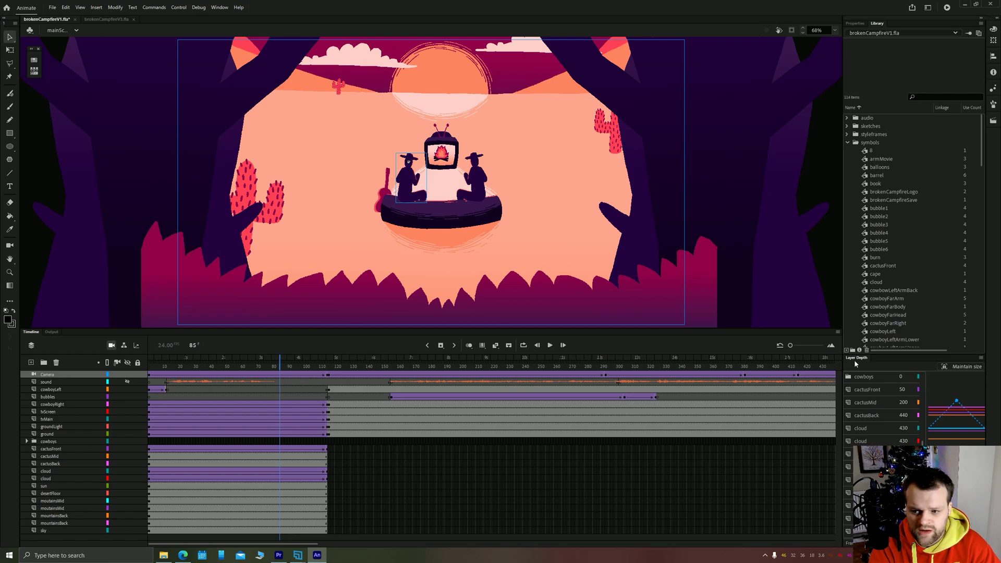
drag(856, 364, 36, 84)
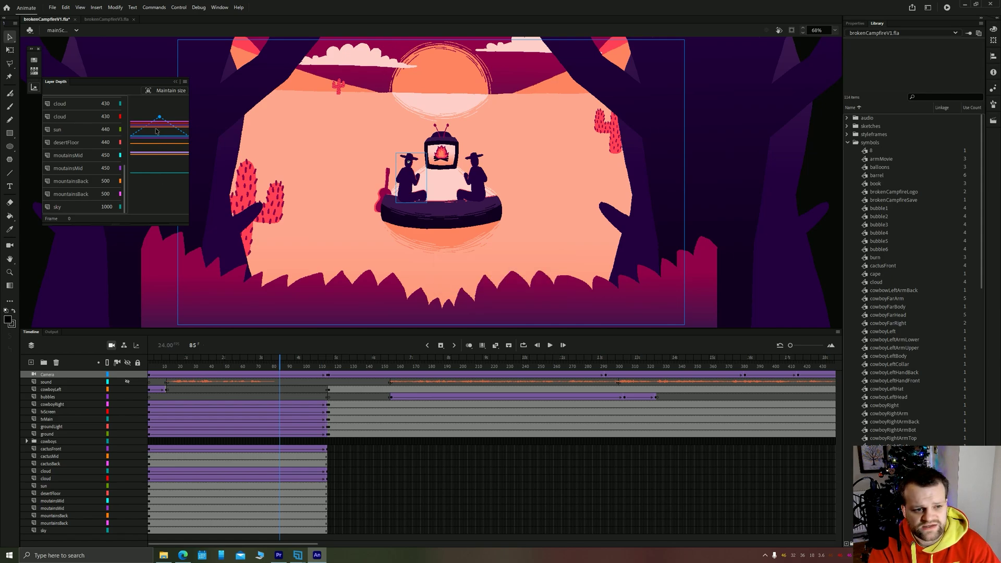
Step: Examine the depth values of the Camera, bubbles, cowboyRight and cactusBack layers, and select trees on the stage
drag(126, 188, 126, 118)
click(84, 106)
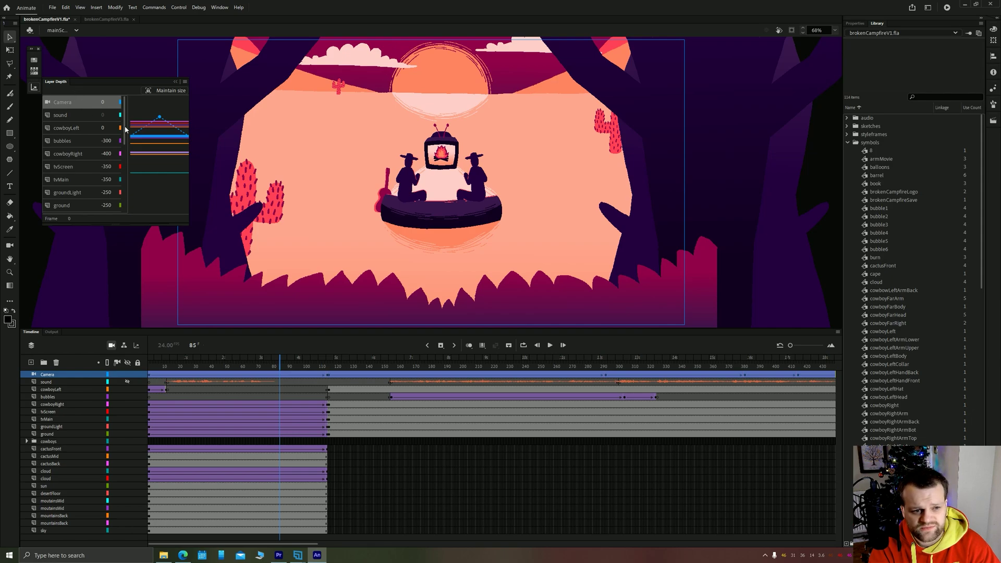
click(64, 144)
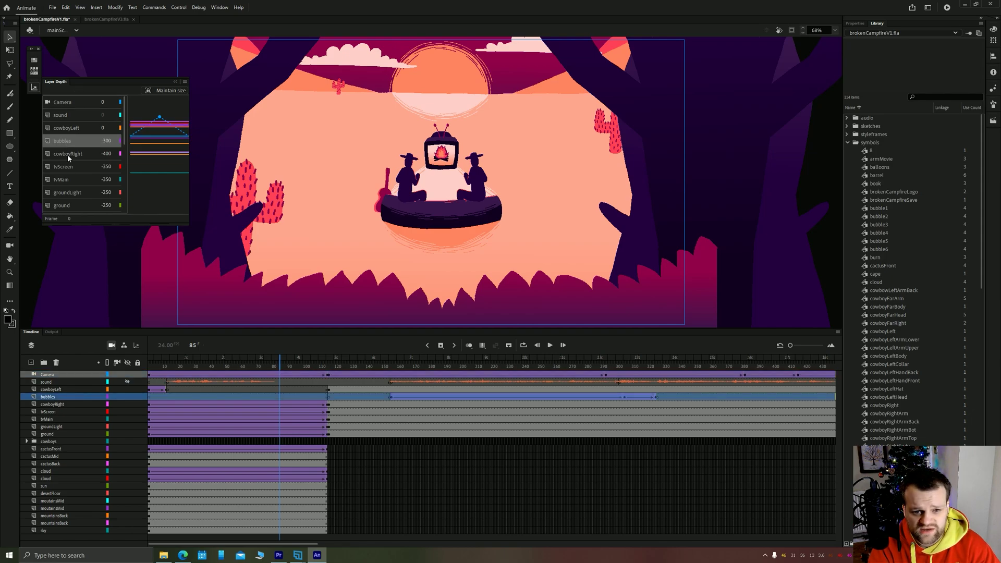
click(70, 154)
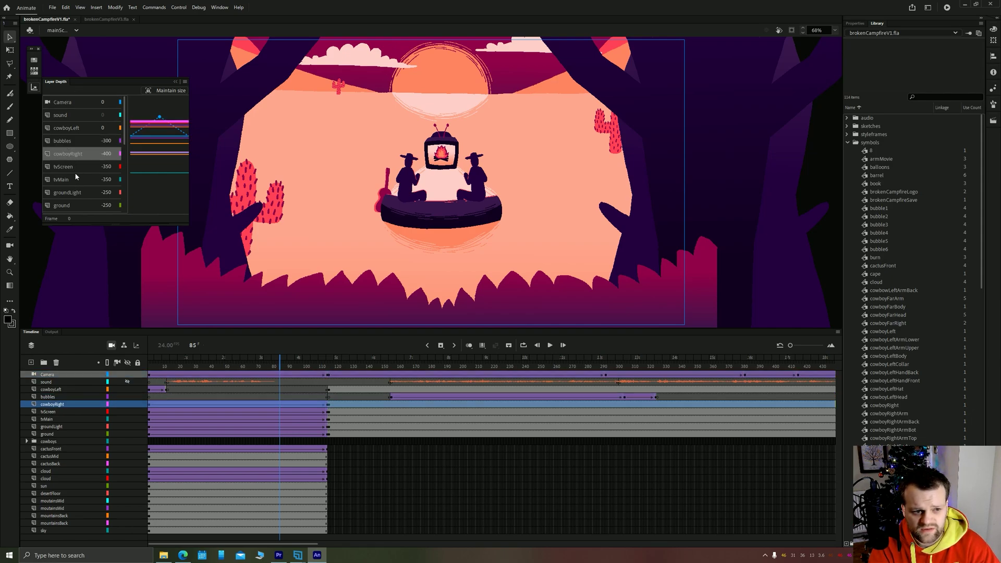
scroll(76, 177, down, 1)
scroll(81, 183, down, 1)
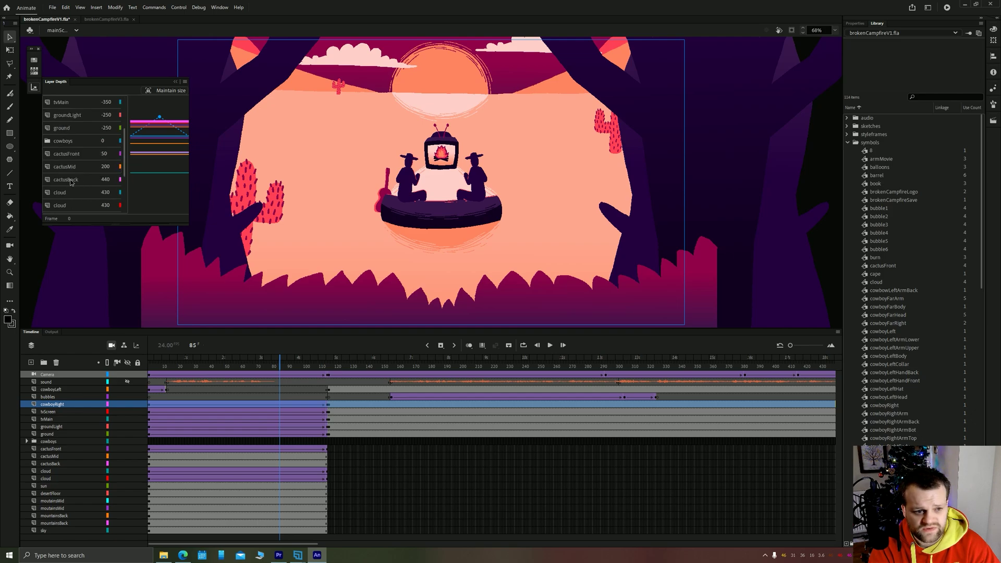
click(68, 180)
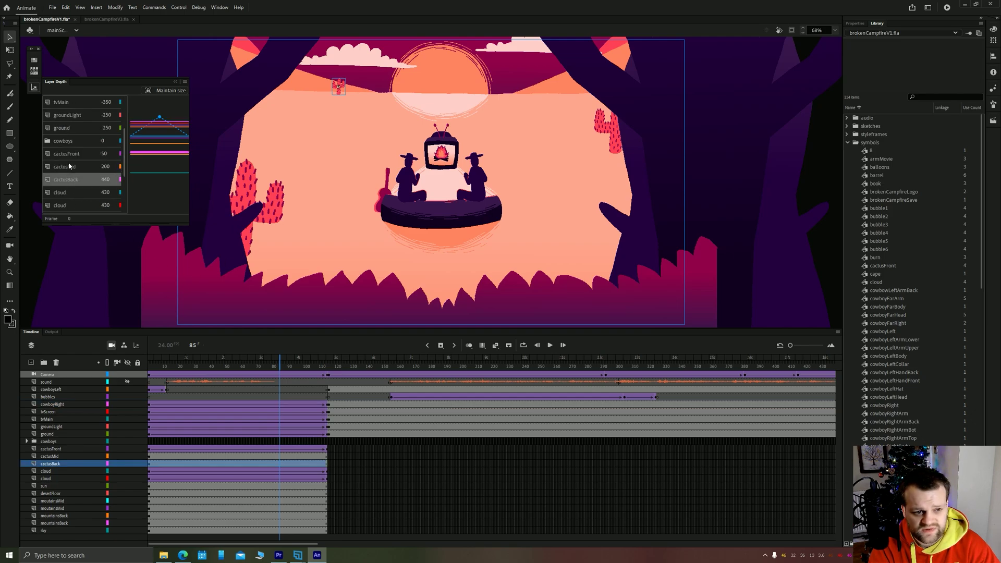
click(226, 232)
click(672, 151)
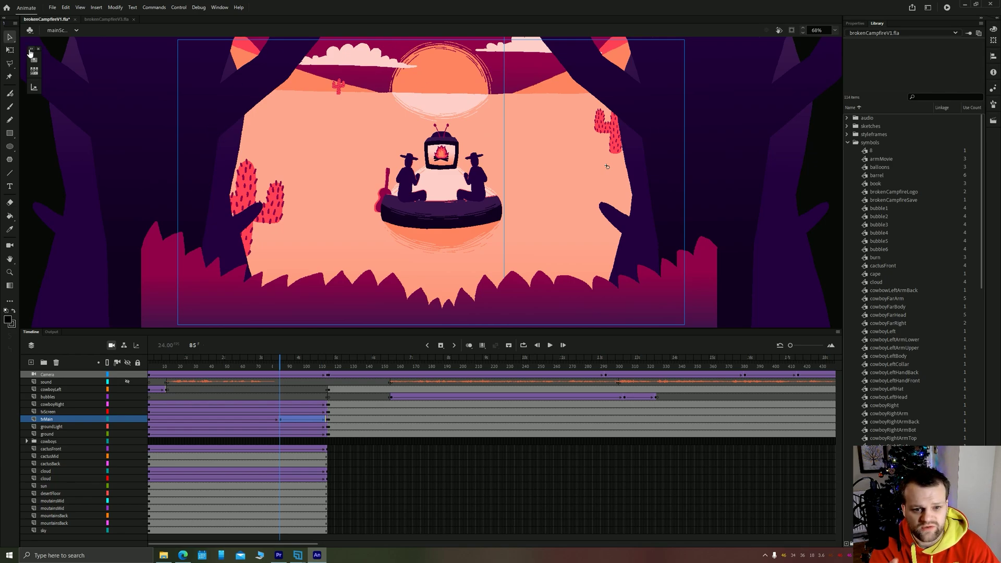
Step: Examine the depths of the two moutainsMid layers, and select the sun and the left cloud on the stage
click(34, 87)
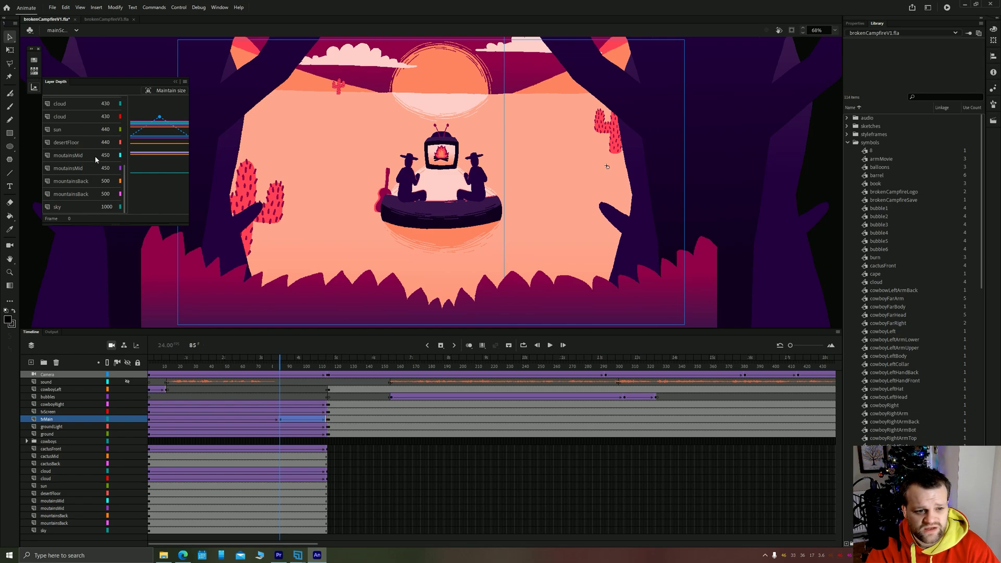
click(77, 171)
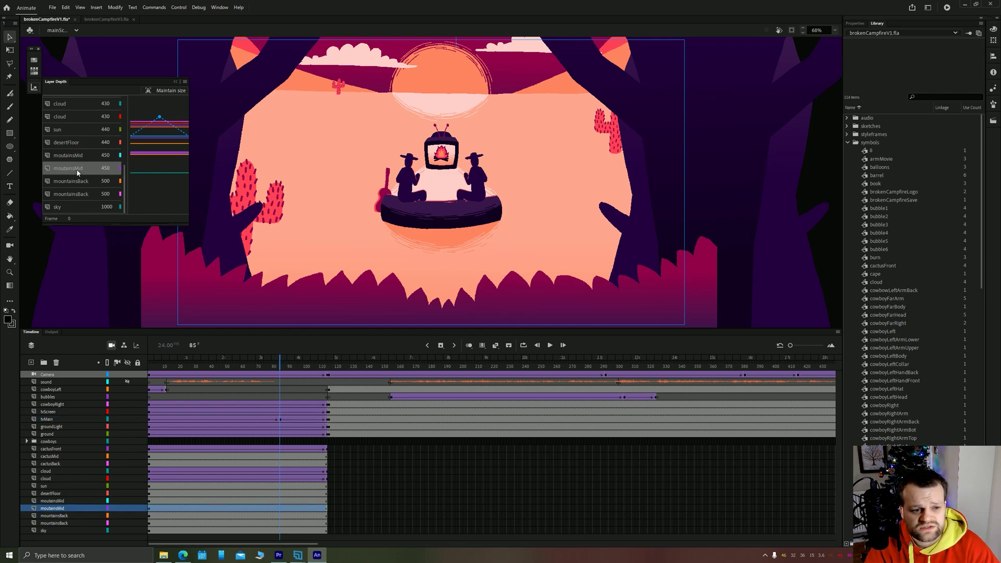
click(70, 152)
click(446, 81)
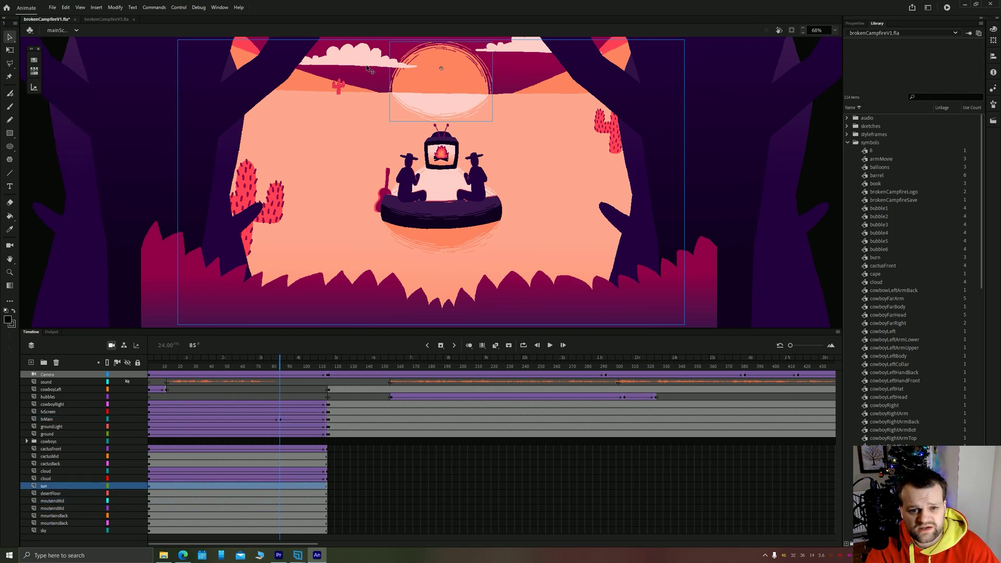
click(371, 66)
Step: Set the desertFloor layer's depth to 438 and select the first moutainsMid layer
click(34, 87)
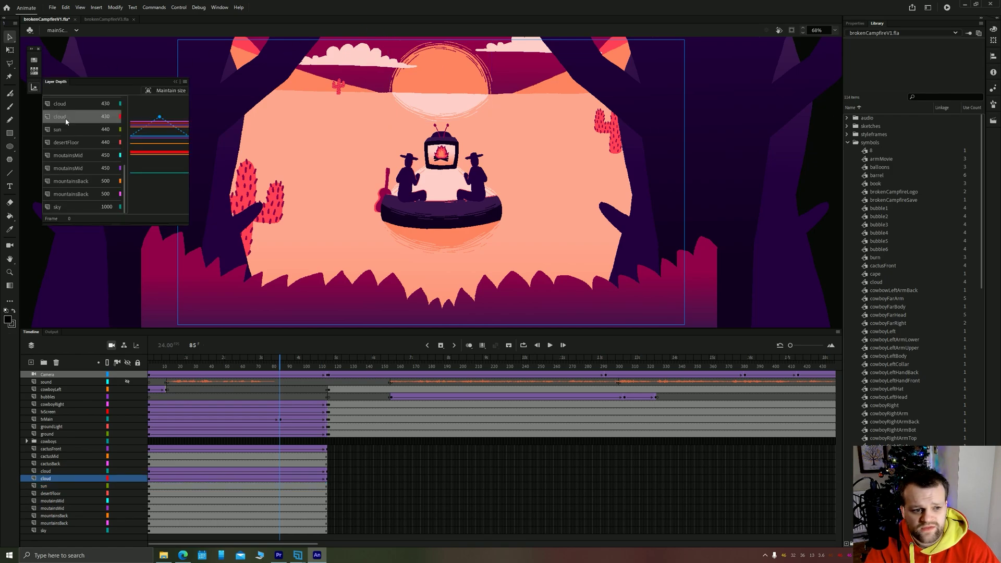
drag(105, 142, 103, 143)
click(105, 155)
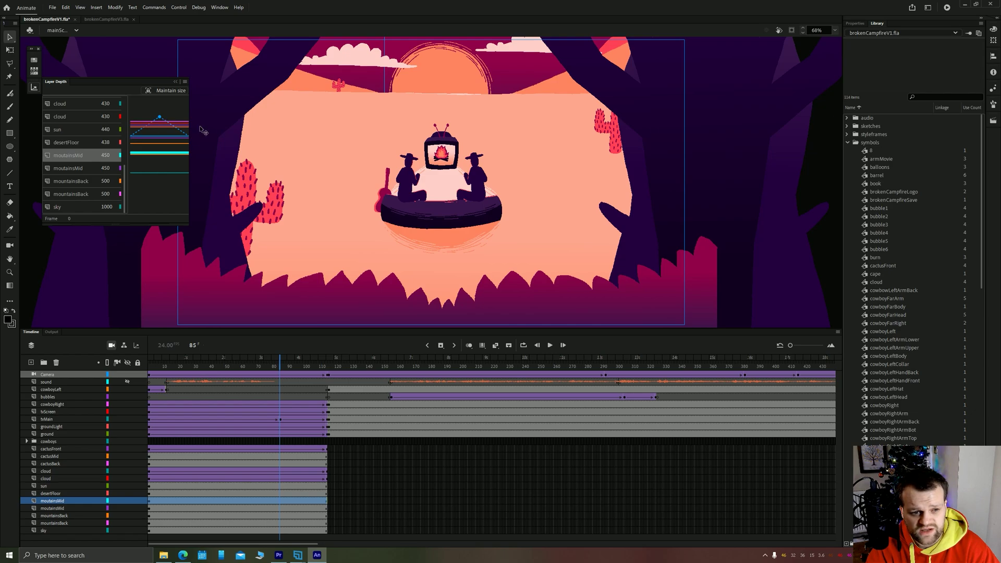
Step: Inspect the nested head and arm animation inside the left distant cowboy's symbol, and play the main scene from frame 69
drag(274, 367, 254, 391)
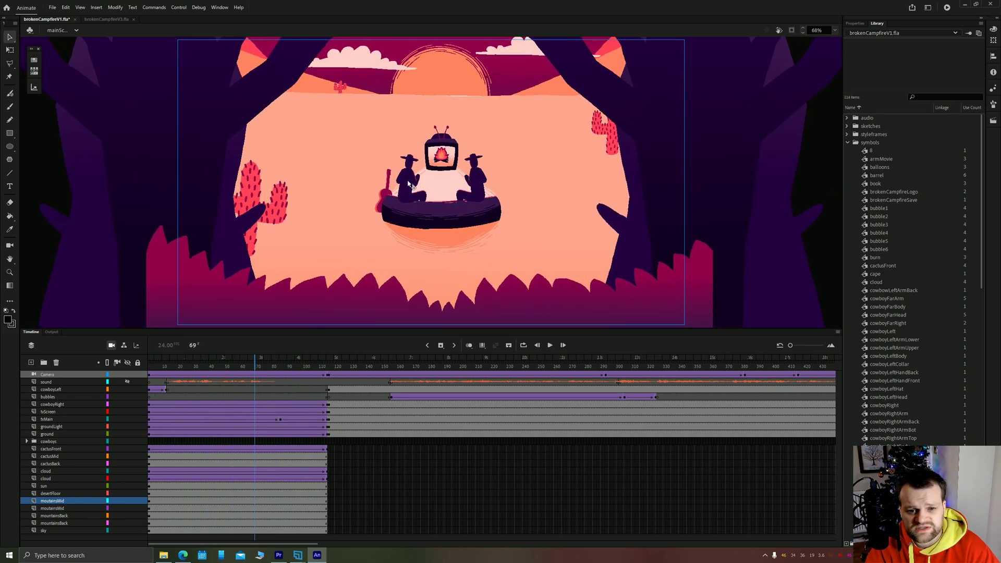
click(409, 183)
click(476, 183)
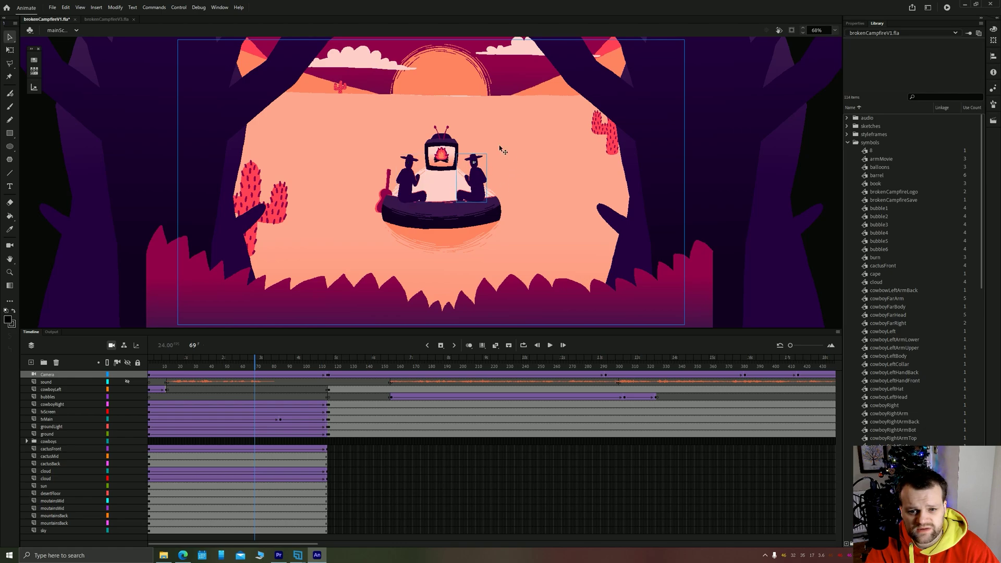
double_click(403, 180)
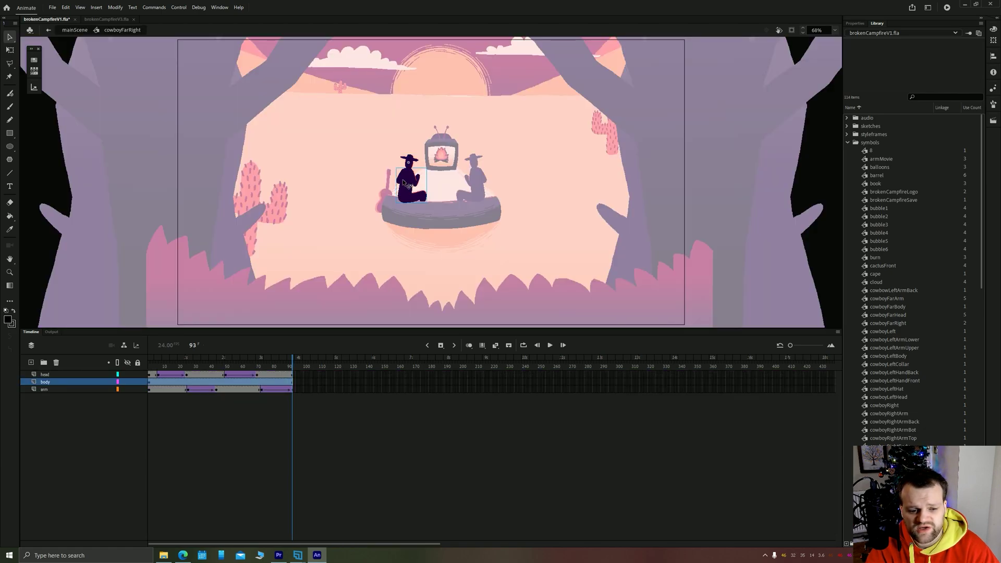
drag(262, 368, 235, 376)
click(73, 30)
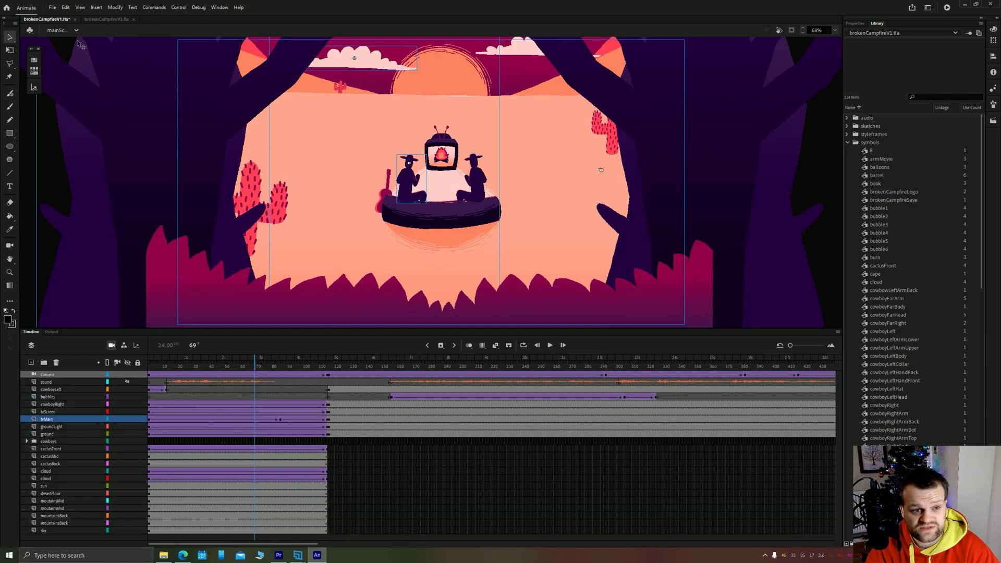
key(Return)
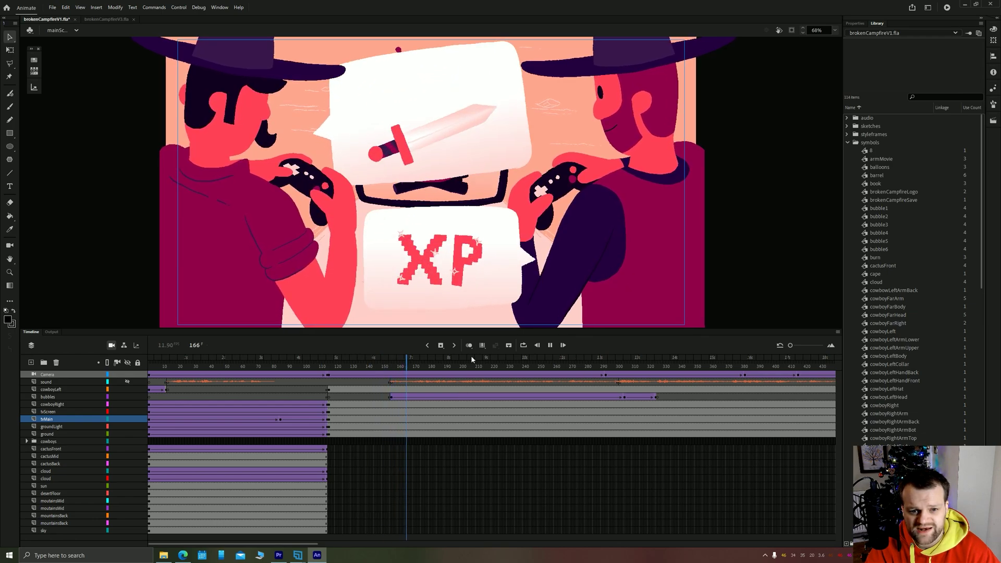
Step: Scrub the main scene's timeline through the speech-bubble section of the bubbles layer, starting from frame 157
drag(391, 365, 498, 370)
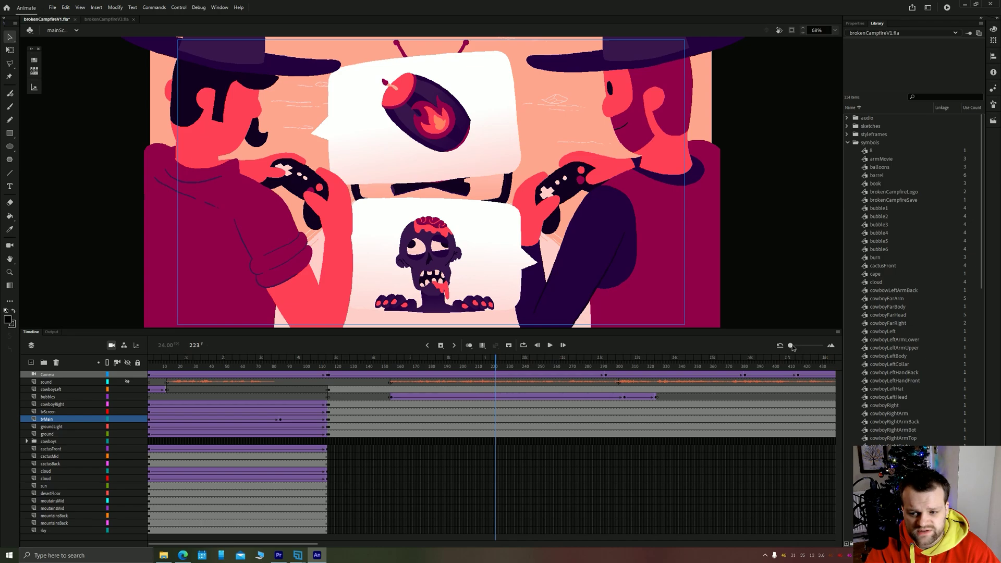
drag(793, 348, 797, 348)
drag(243, 545, 295, 534)
click(246, 366)
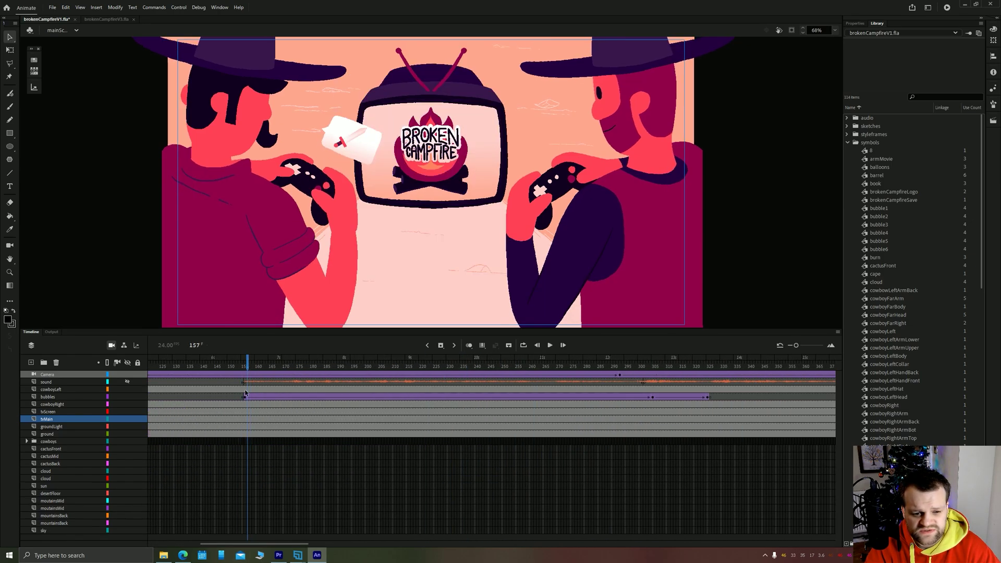
click(245, 399)
drag(248, 360, 441, 320)
Step: Examine the staggered bubble layers in the balloons symbol and scrub the nested sword animation in bubble1
double_click(428, 247)
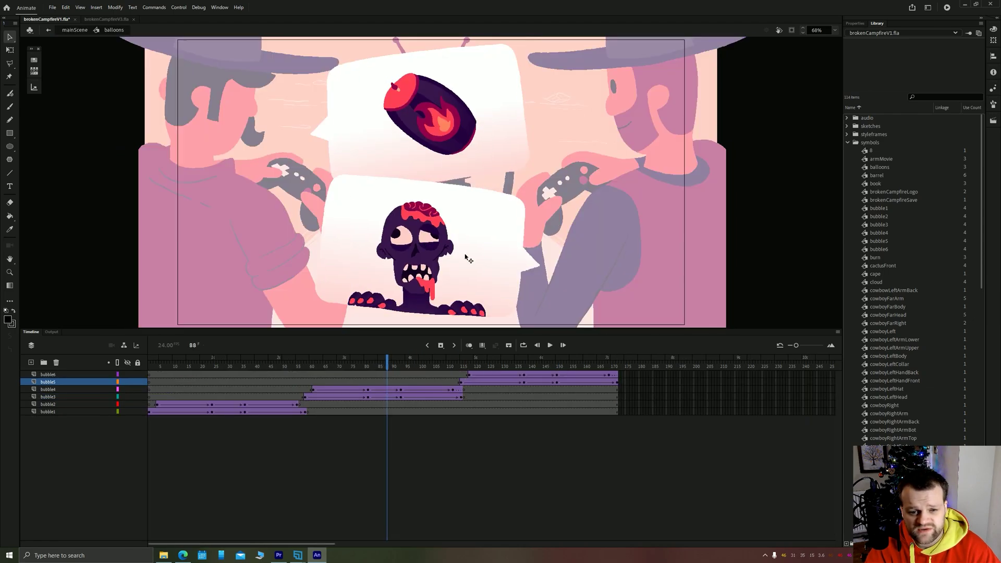
drag(338, 368, 223, 390)
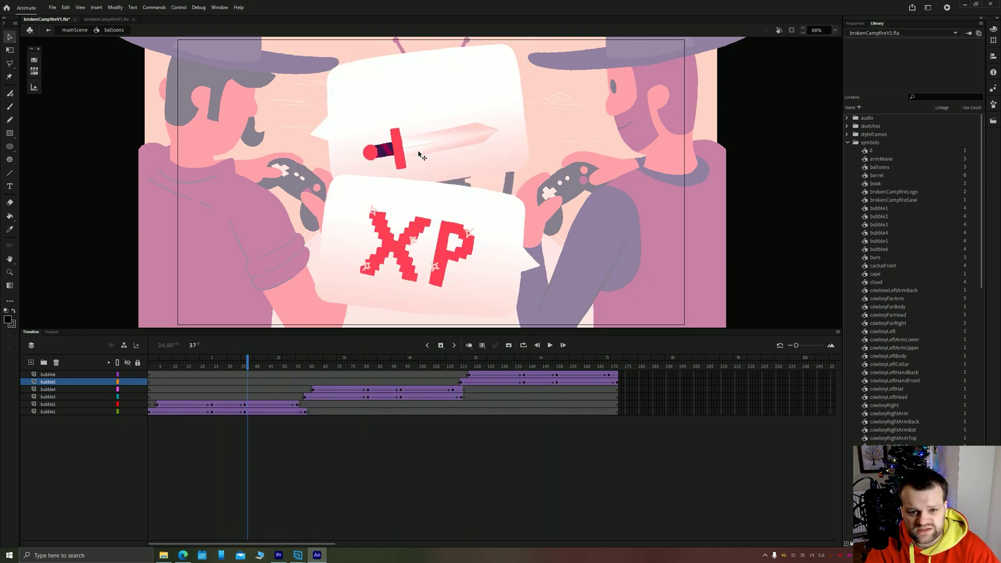
double_click(423, 157)
drag(176, 360, 201, 377)
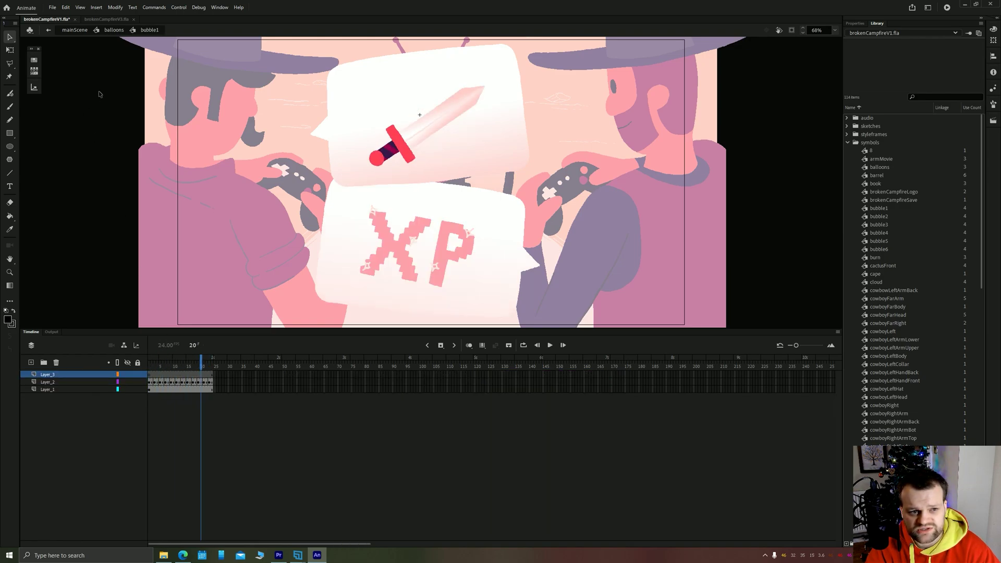
Step: Return to the balloons symbol, open the zombie bubble's bubble4 symbol and scrub its nested animation
click(114, 30)
drag(336, 367, 394, 367)
double_click(404, 253)
drag(251, 369, 298, 380)
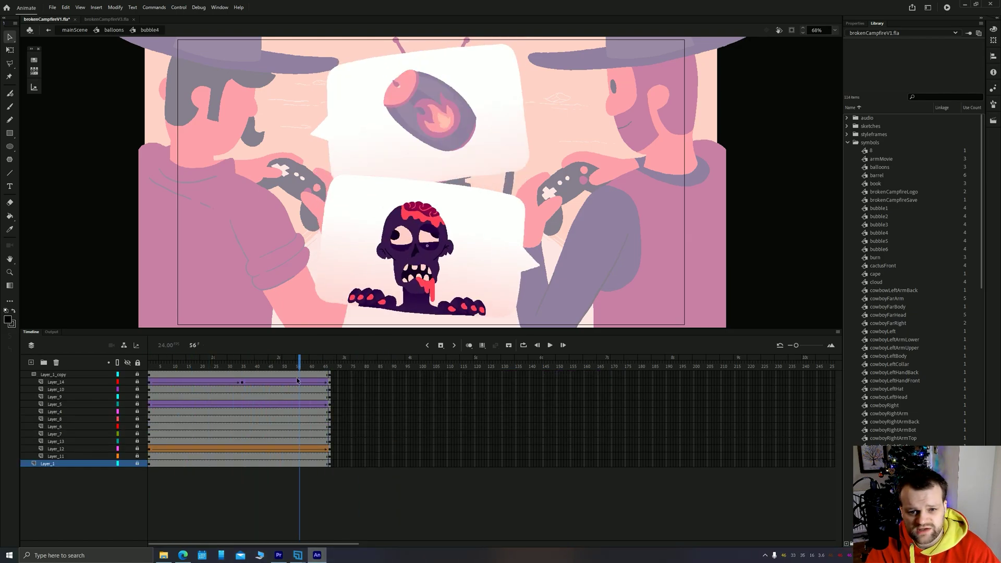
Step: Move to the book bubble's frames in the balloons symbol and inspect the animation inside its bubble6 symbol
double_click(306, 159)
drag(502, 366, 531, 367)
double_click(434, 233)
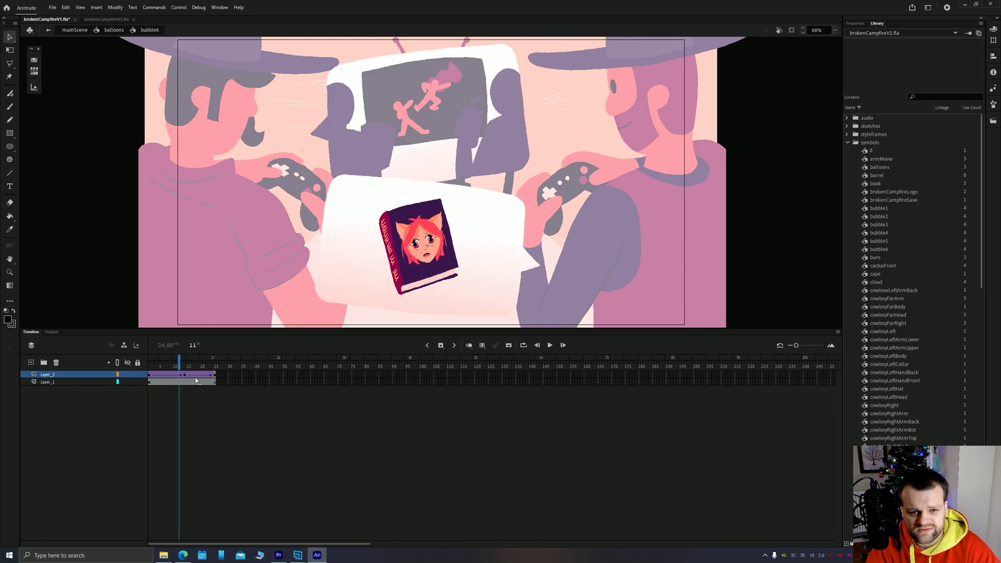
double_click(444, 142)
Step: Open the bubble5 symbol of the fighting-game bubble, unlock its masked layers and hide the mask layer
click(437, 138)
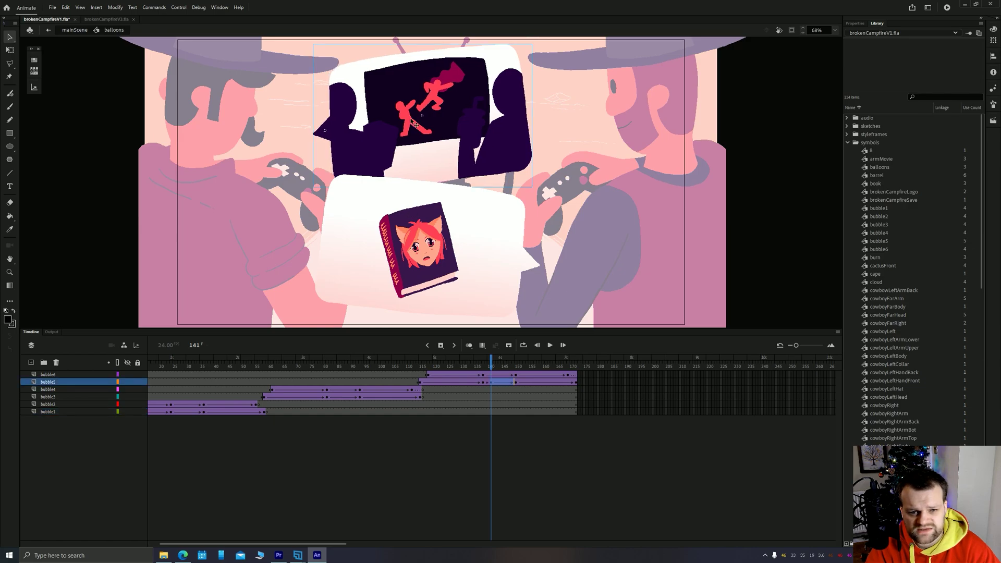
double_click(415, 124)
drag(172, 372, 198, 373)
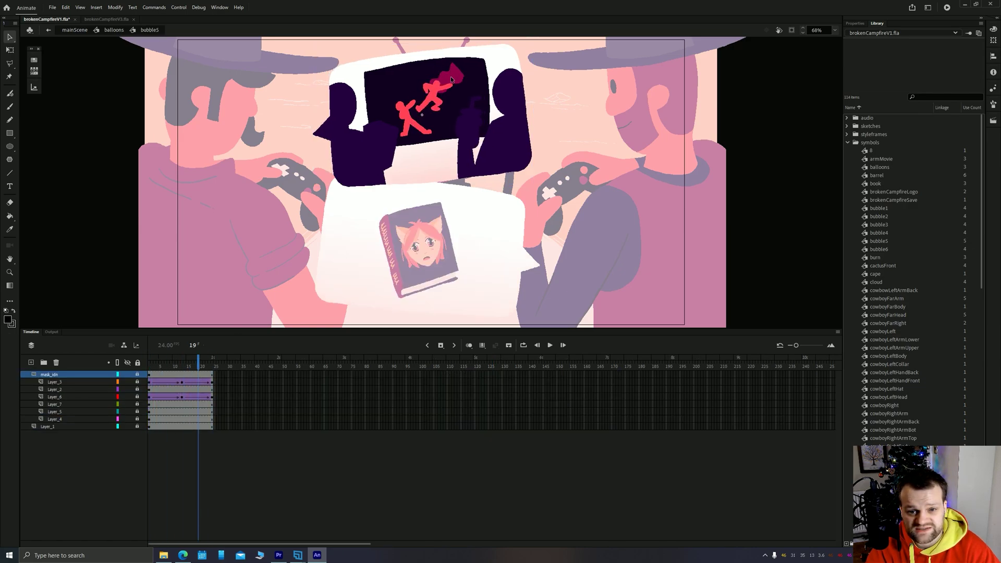
drag(138, 421, 138, 426)
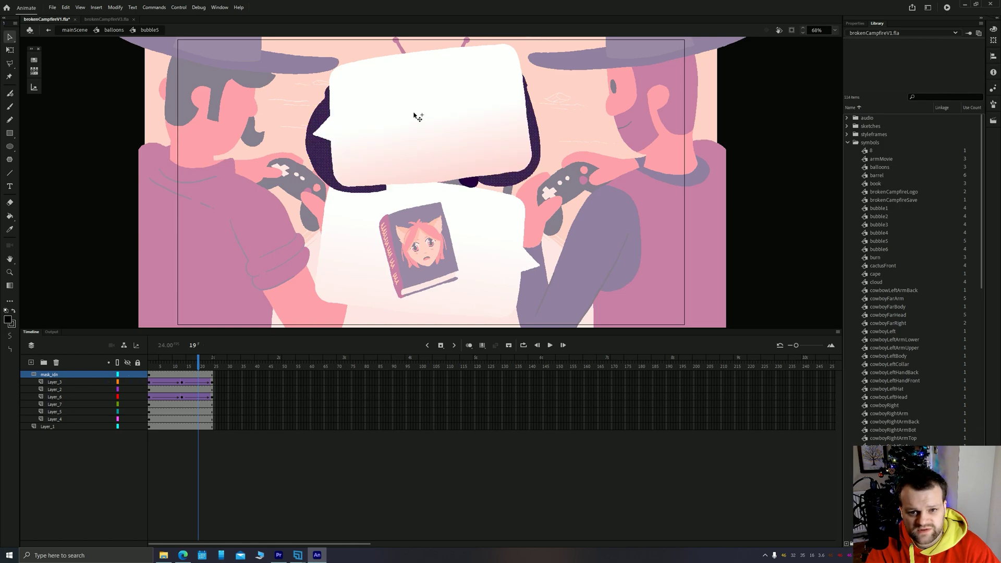
click(134, 375)
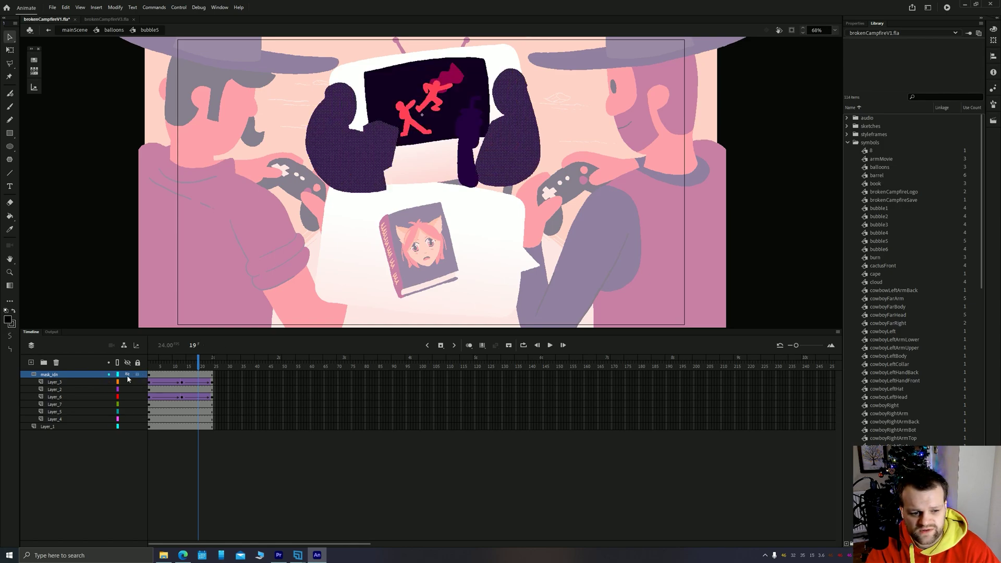
Step: Inspect the frame-by-frame animation in the nested cape symbol and go back to the main scene
double_click(454, 79)
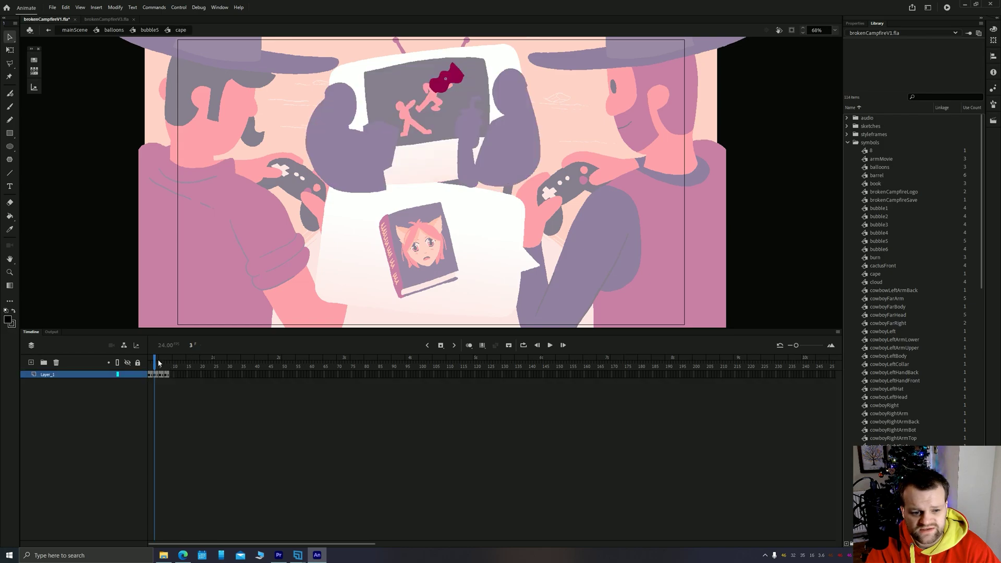
mouse_move(158, 363)
mouse_down()
mouse_move(168, 364)
mouse_move(149, 372)
mouse_up()
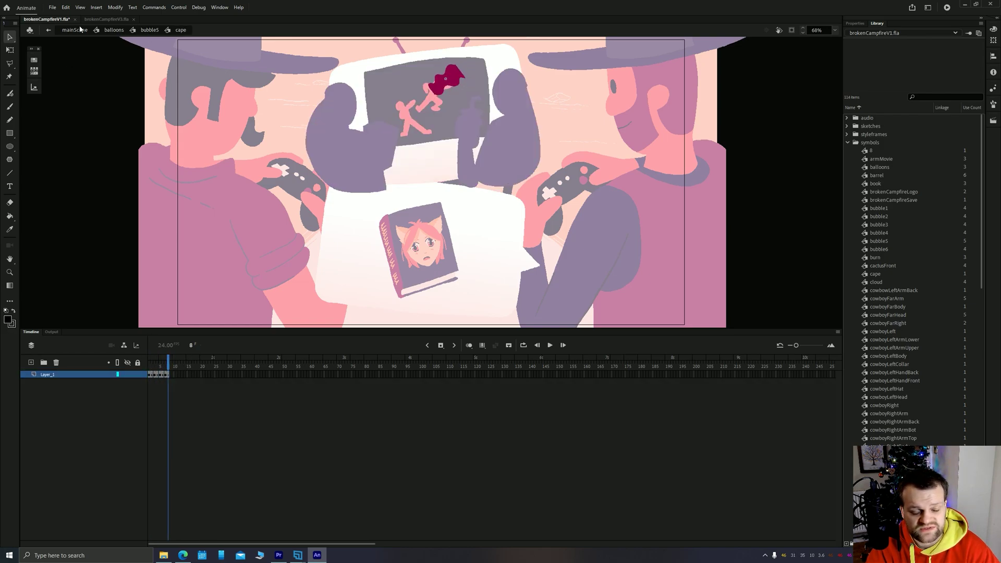
click(149, 30)
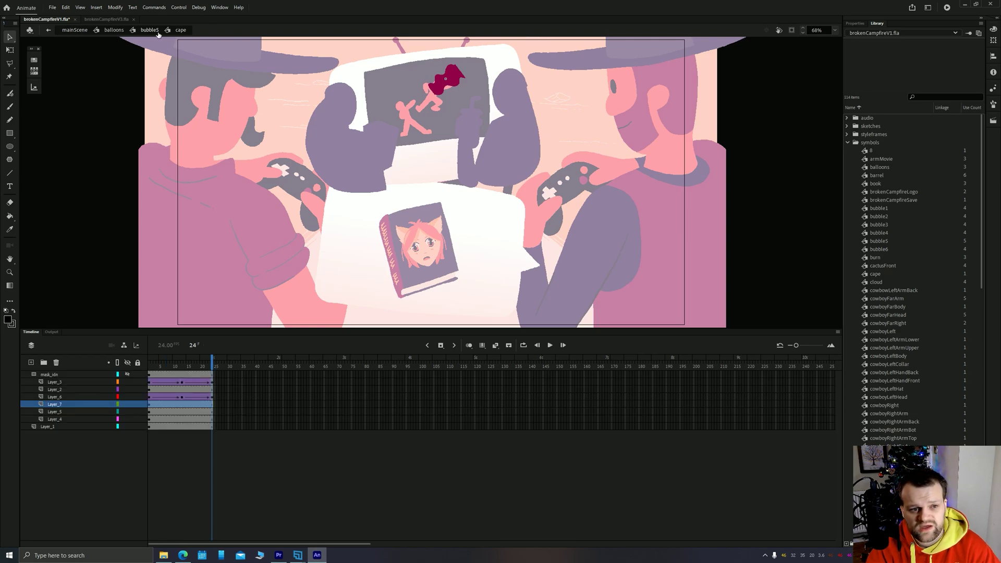
click(113, 30)
click(83, 30)
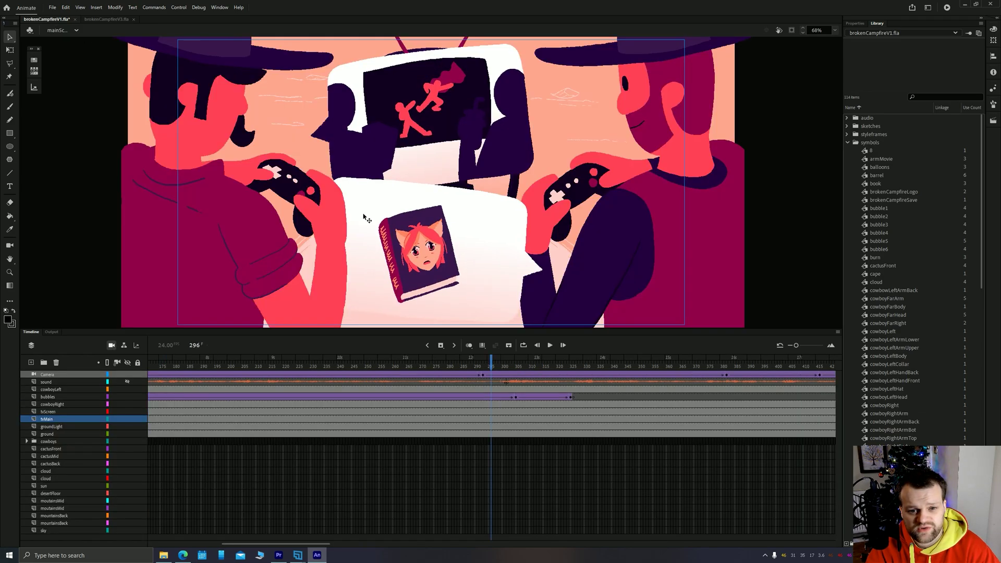
Step: Scrub the main scene's speech-bubble section and play the scene on to the television close-up with the numbered save files
drag(415, 377, 405, 397)
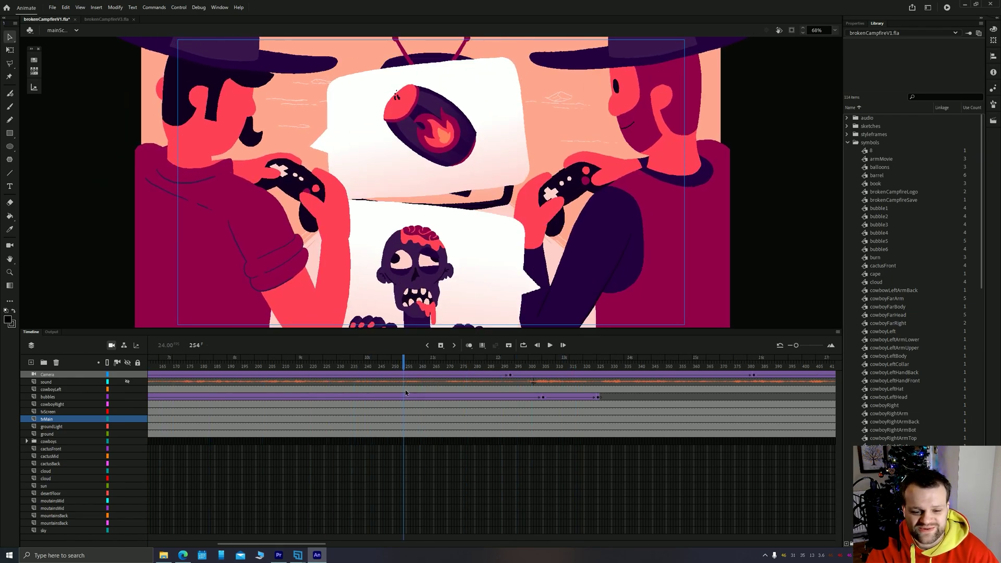
drag(423, 373, 494, 376)
key(Return)
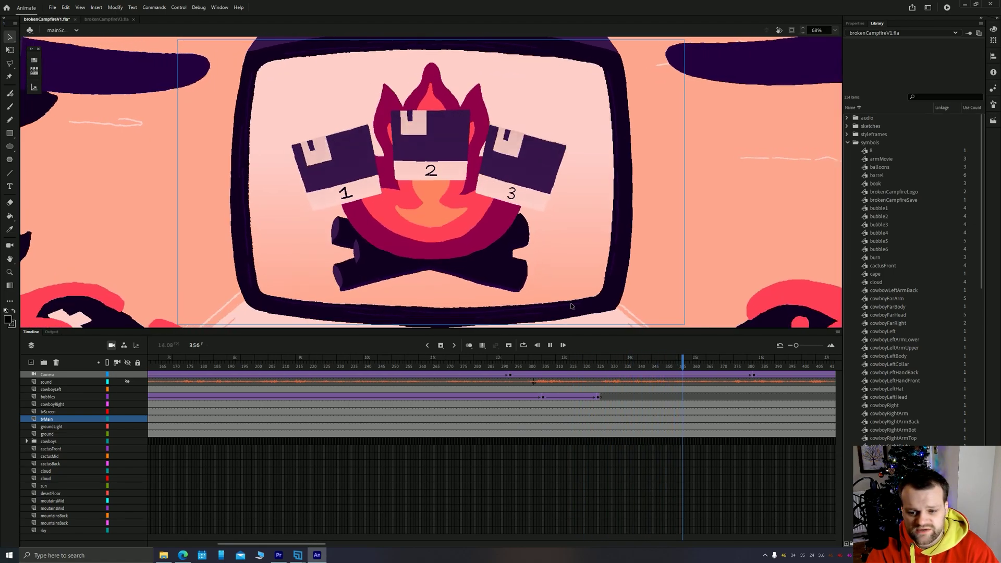
key(Return)
Step: Examine the television screen's teleScreenMain timeline and the layers of the nested brokenCampfireSave symbol
double_click(401, 180)
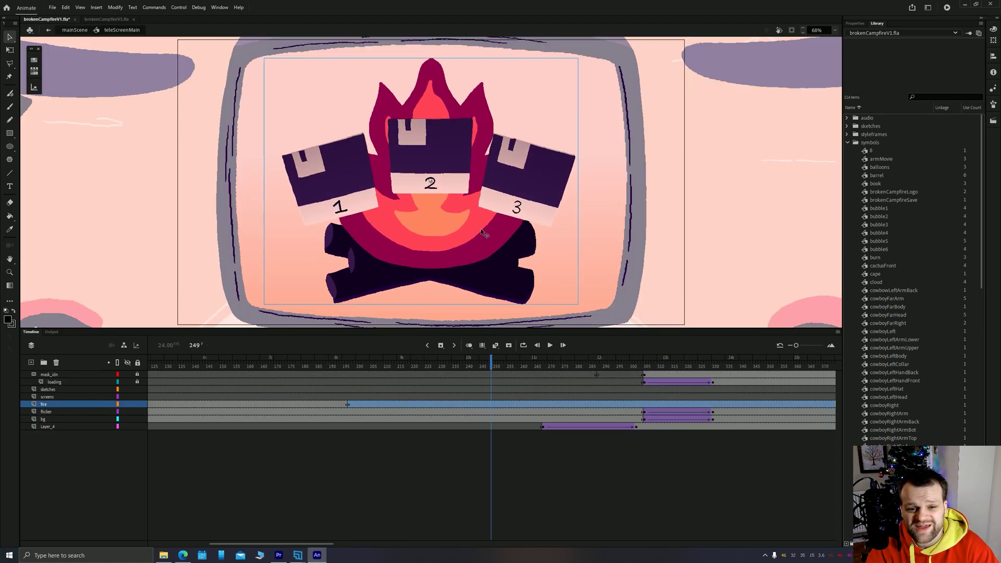
drag(433, 364, 628, 385)
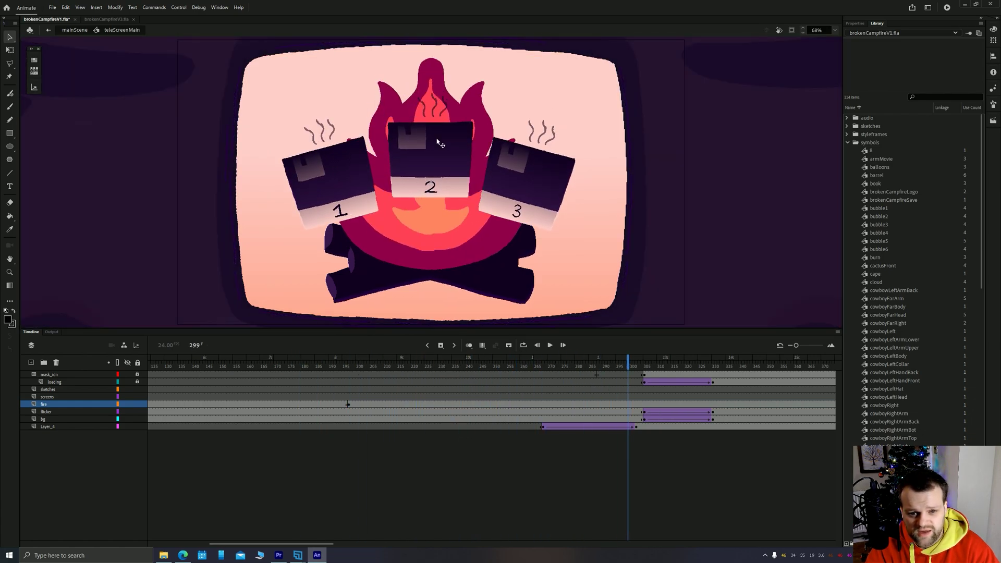
double_click(440, 143)
drag(332, 369, 407, 385)
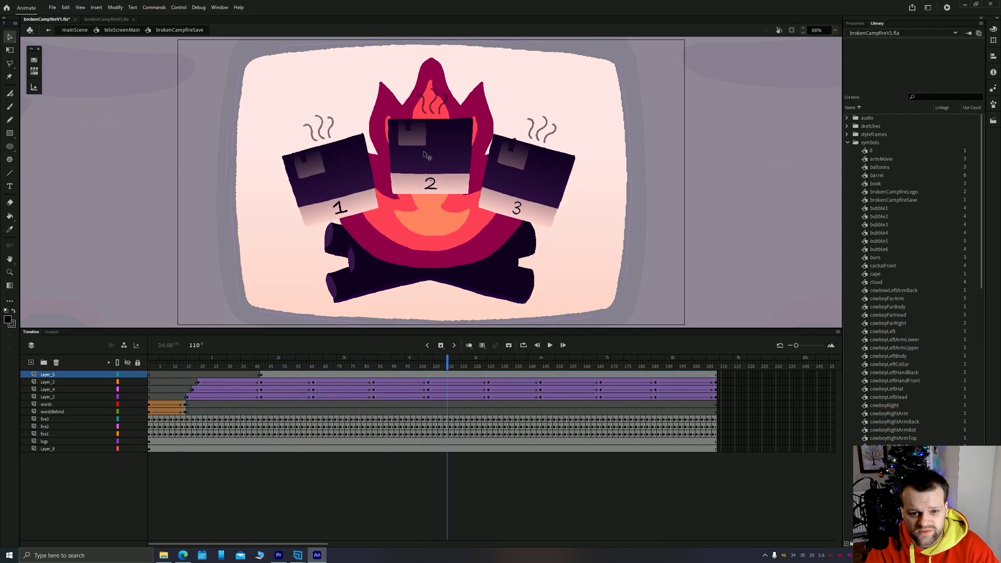
Step: Inspect the nested burn animation of save file 2 and return to the teleScreenMain symbol
double_click(420, 132)
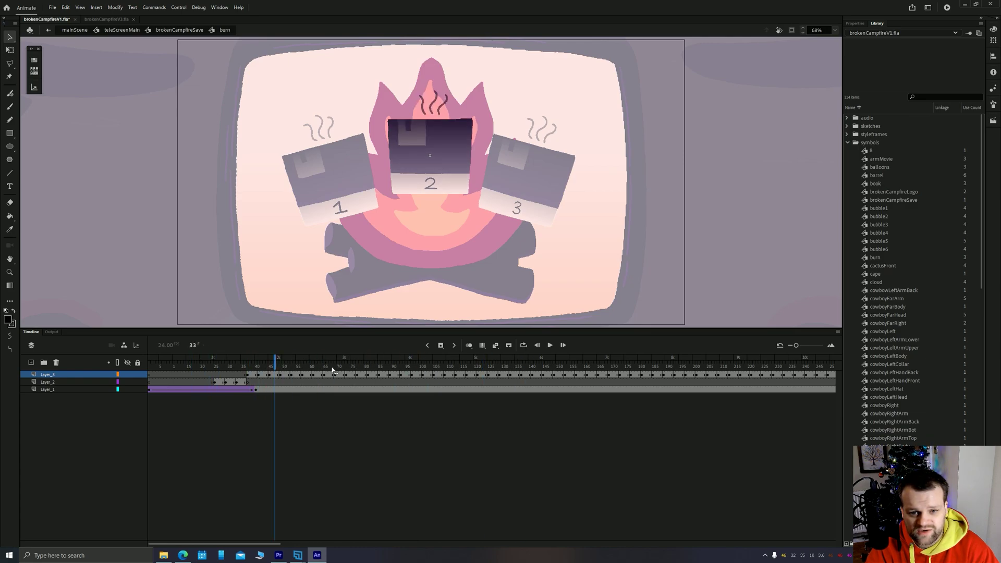
drag(591, 372, 616, 373)
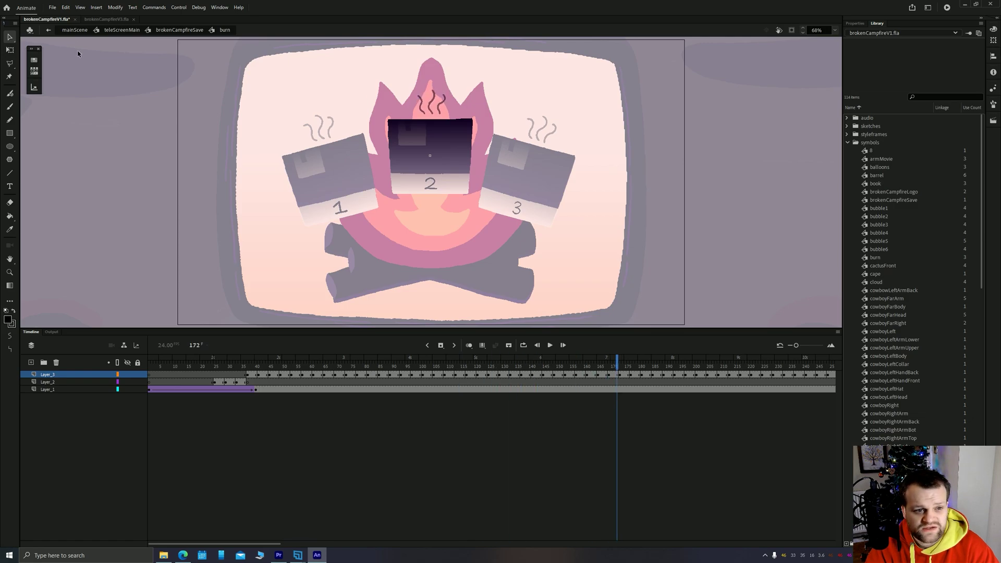
click(197, 31)
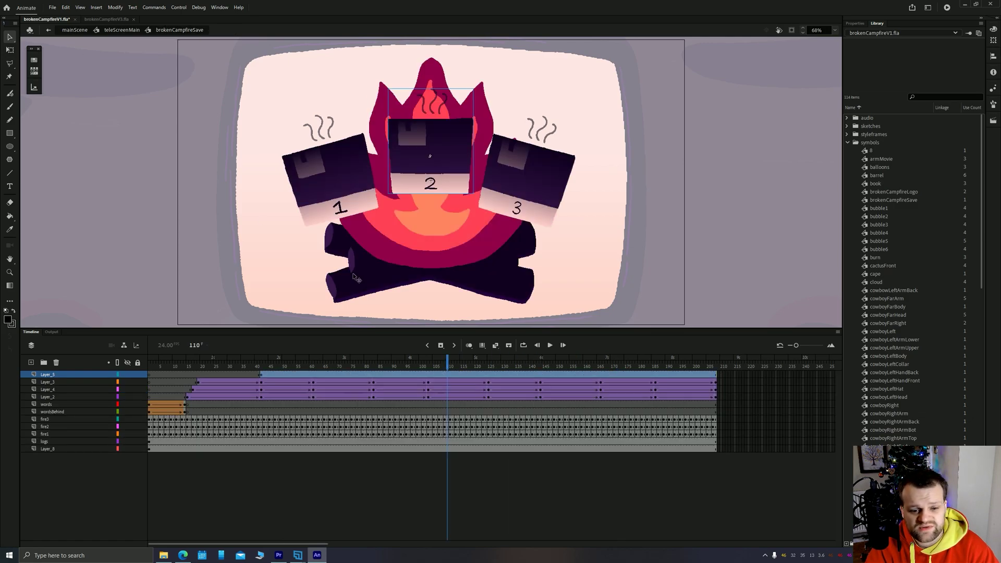
click(125, 31)
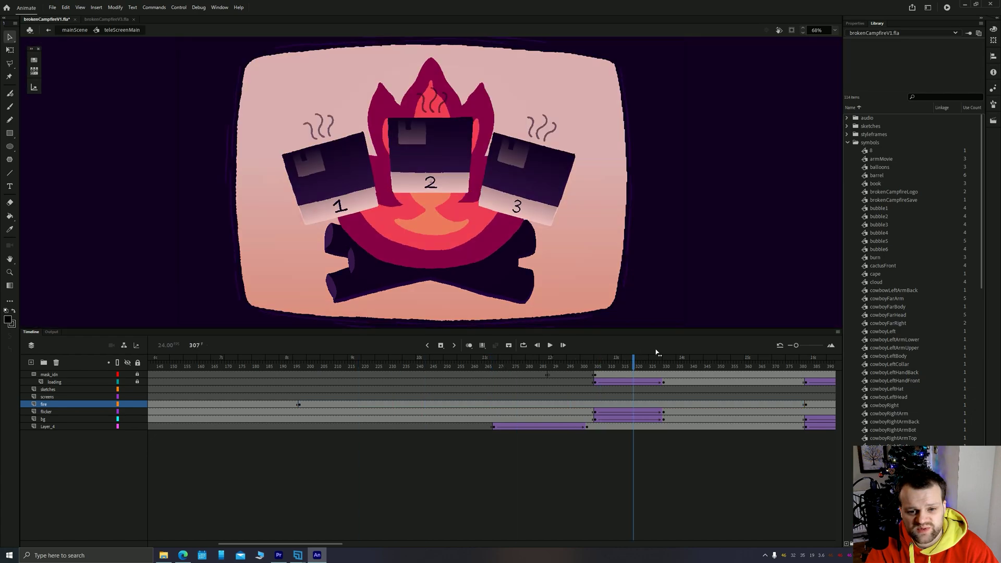
Step: Scrub the teleScreenMain timeline onward to the first-person shooter screen and open its fps symbol
drag(657, 360, 996, 334)
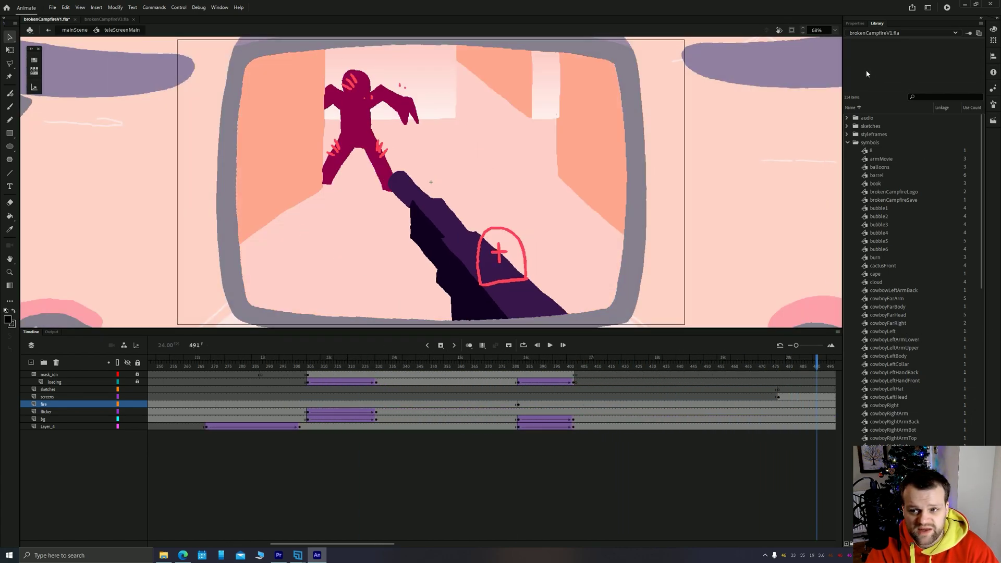
click(833, 30)
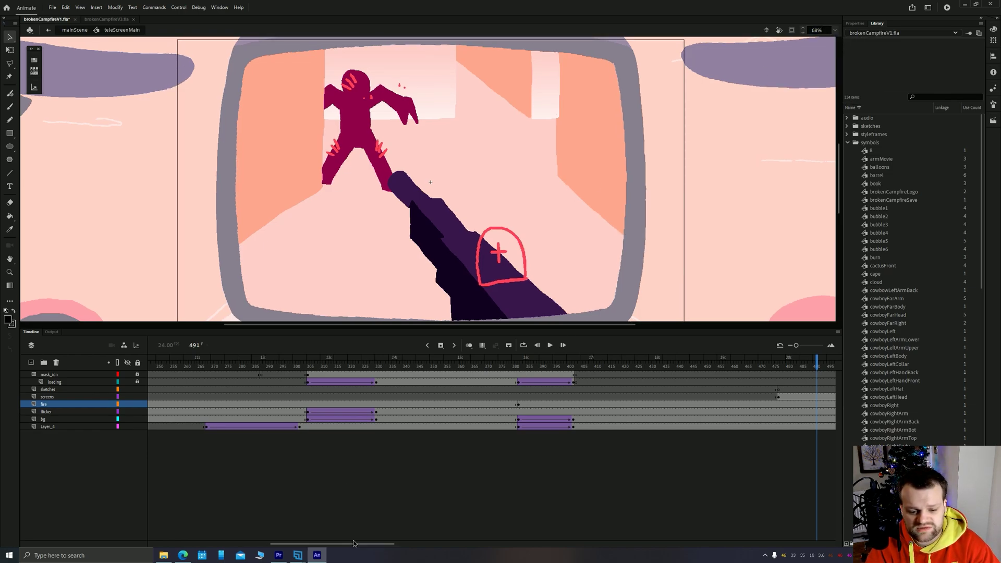
drag(356, 545, 447, 544)
drag(293, 374, 348, 394)
double_click(472, 200)
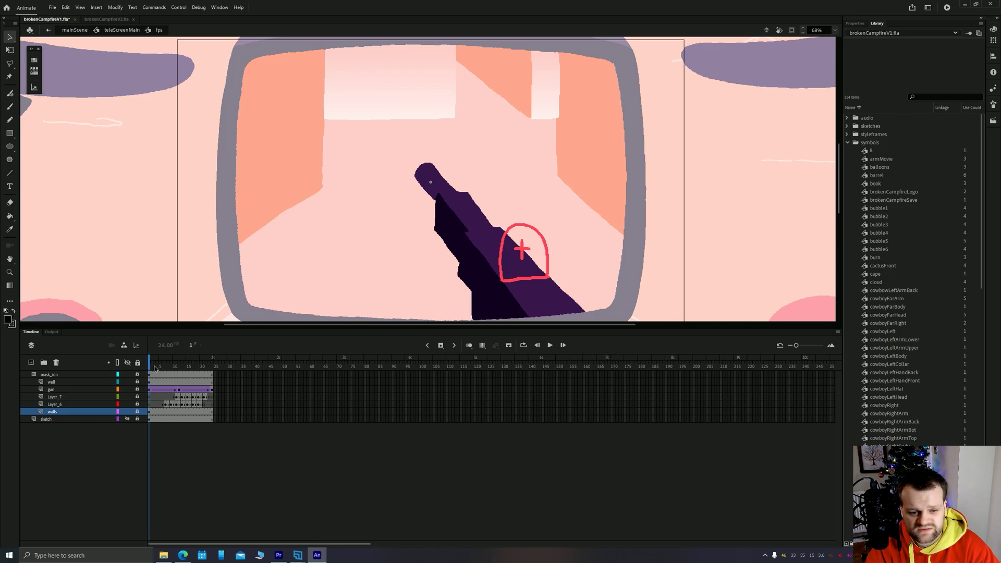
Step: Examine the gun tween and the frame-by-frame drawings on Layer_6 and Layer_7 in the fps symbol
drag(155, 369, 185, 373)
click(58, 391)
click(192, 406)
click(180, 404)
click(190, 404)
click(202, 398)
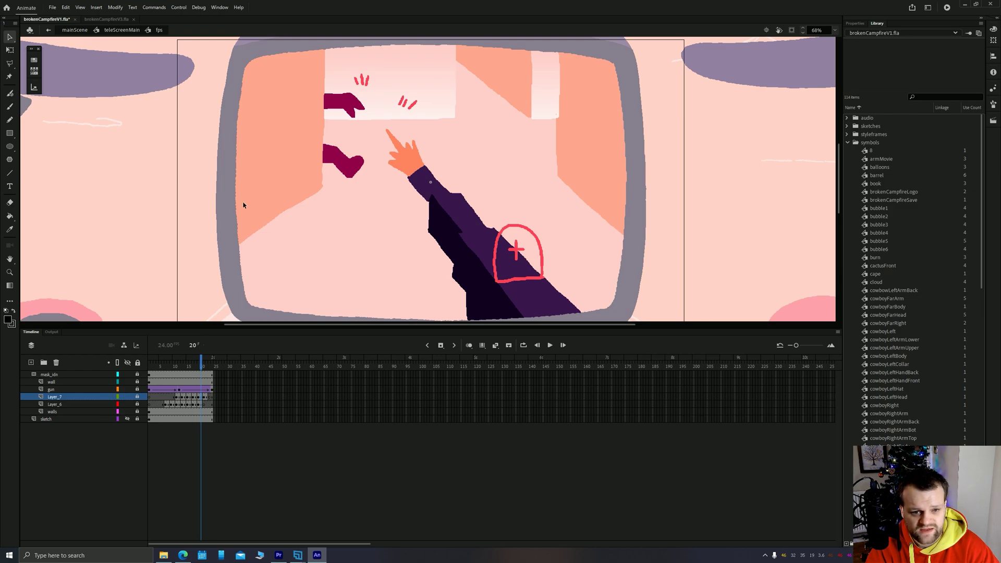
drag(196, 360, 174, 365)
click(74, 406)
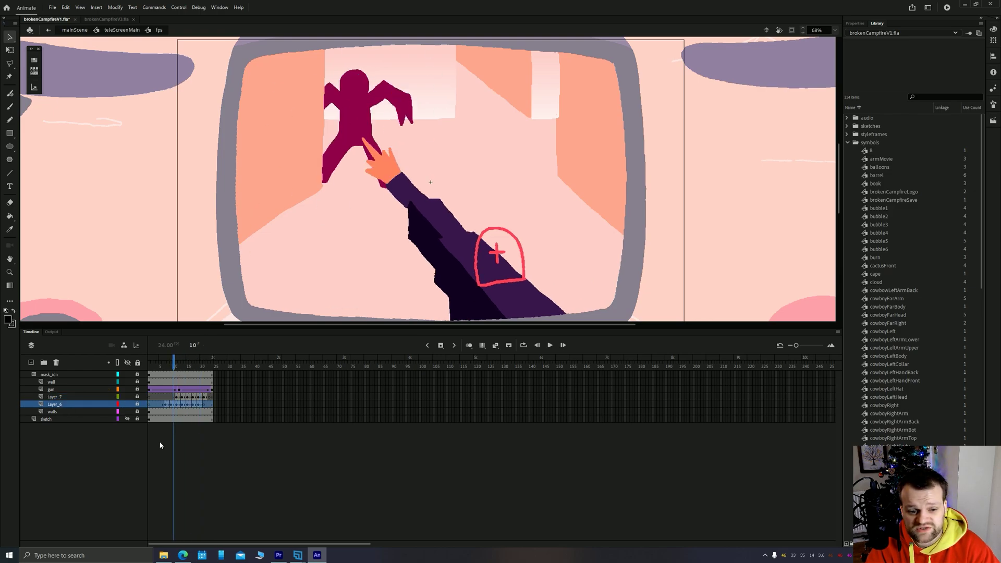
Step: Return to teleScreenMain, go to frame 537 and open the spaceship symbol
click(111, 30)
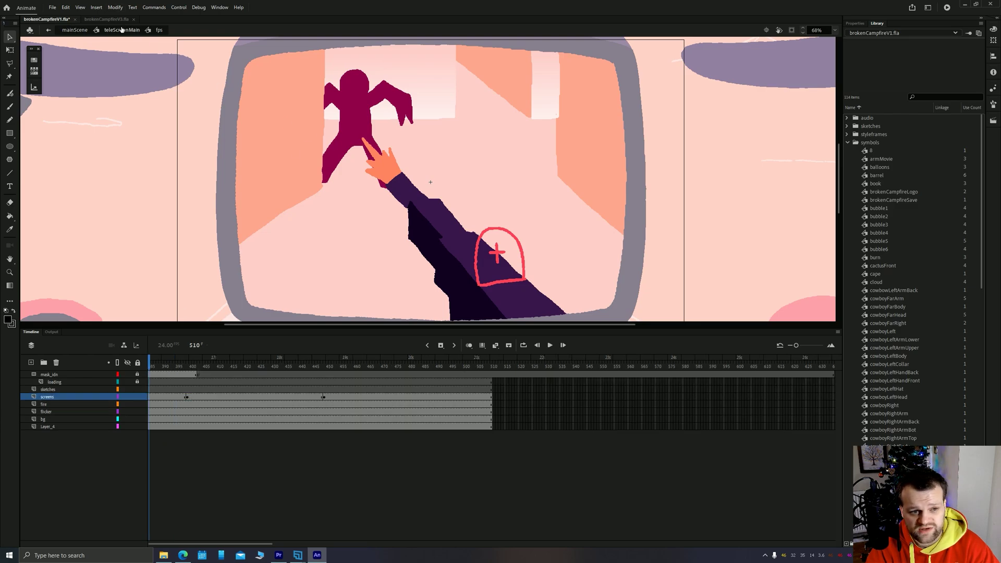
click(565, 365)
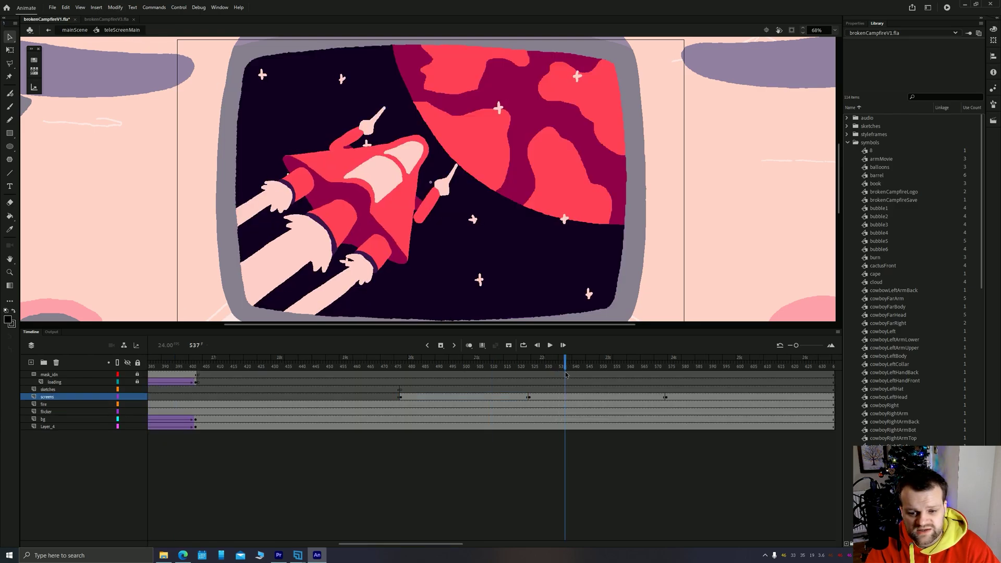
double_click(457, 183)
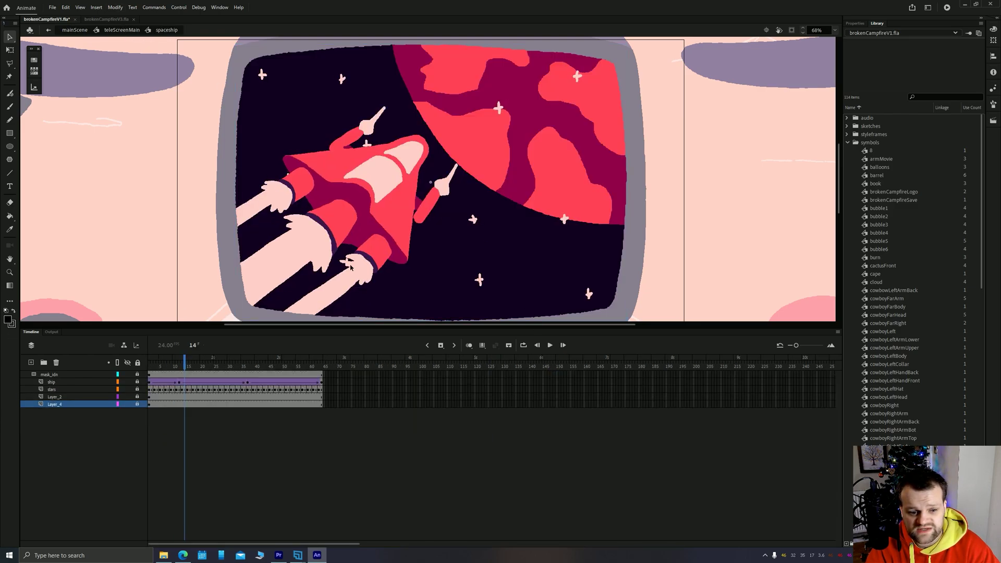
Step: Check the spaceship symbol's layers by toggling the visibility of Layer_4, Layer_2 and ship, and play back its animation
click(127, 405)
click(128, 405)
click(127, 398)
click(128, 398)
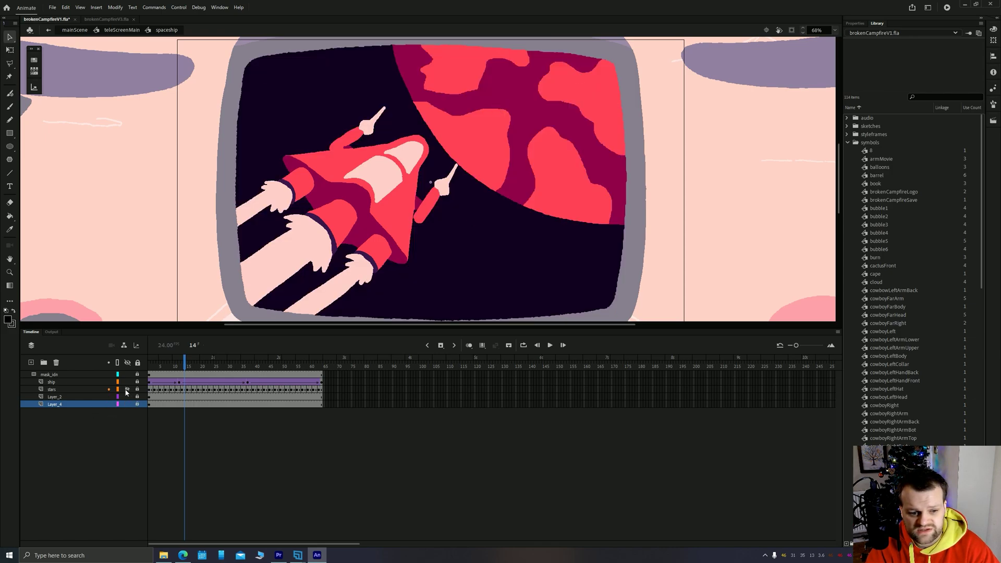
key(Return)
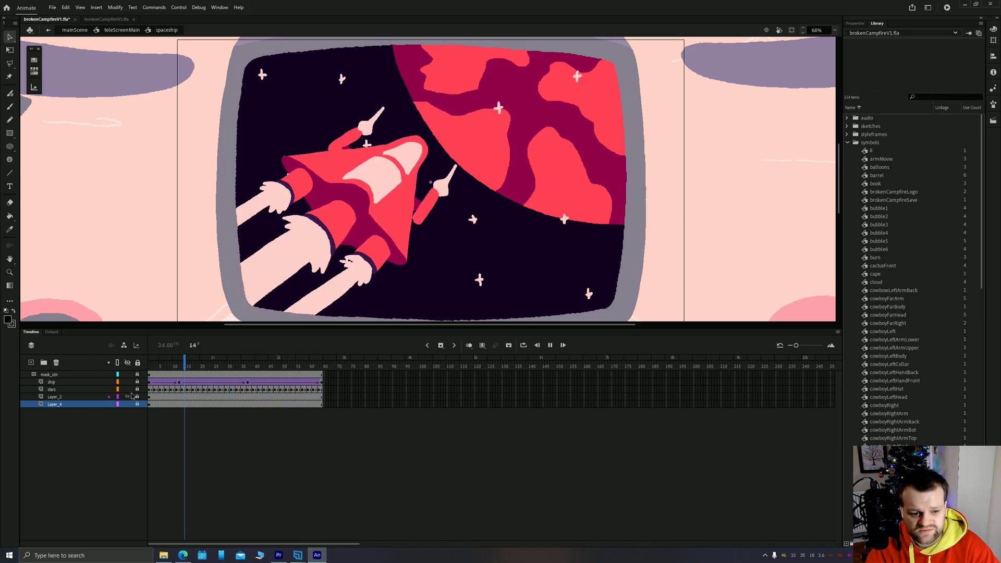
click(132, 397)
click(128, 382)
mouse_move(160, 369)
mouse_down()
mouse_move(322, 360)
mouse_move(157, 363)
mouse_up()
key(Return)
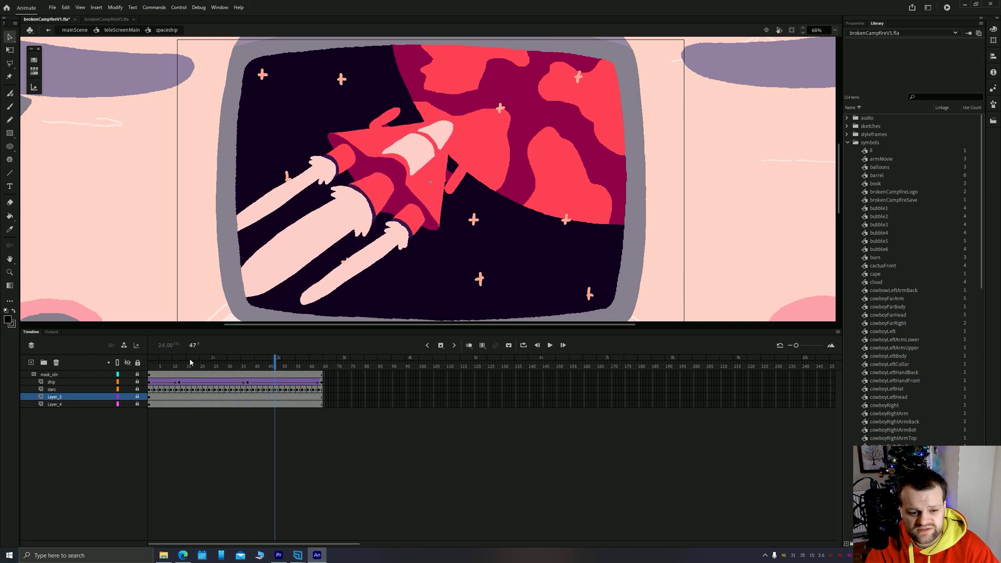
Step: Unlock the ship layer and play back the animation inside its nested ship symbol
click(138, 382)
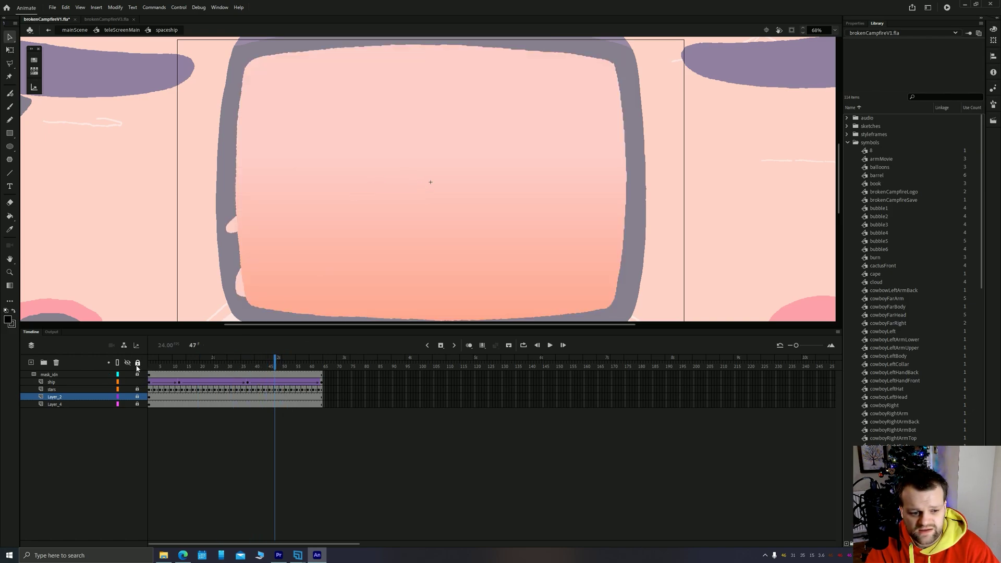
double_click(350, 189)
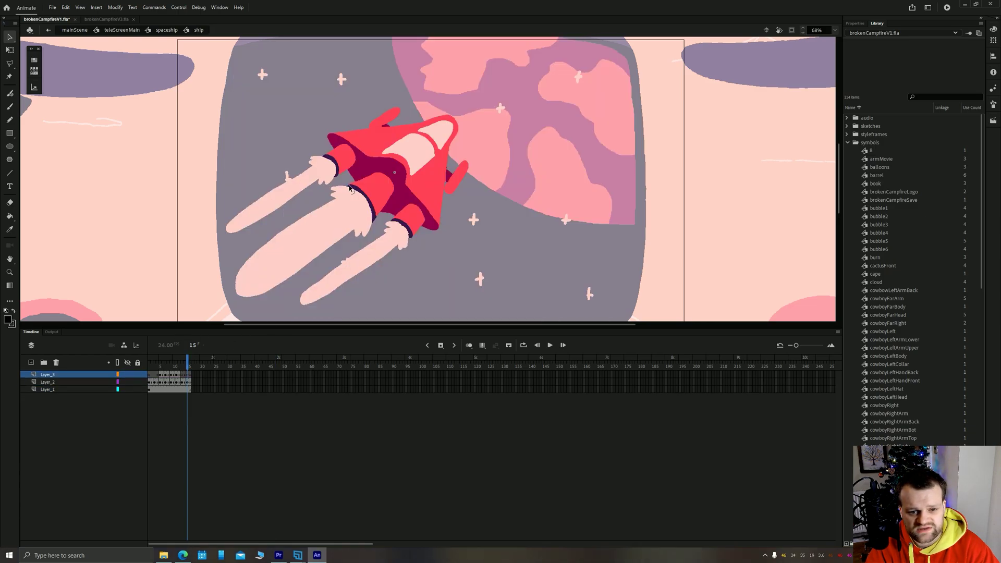
mouse_move(183, 367)
mouse_down()
mouse_move(156, 366)
mouse_move(183, 368)
mouse_up()
key(Return)
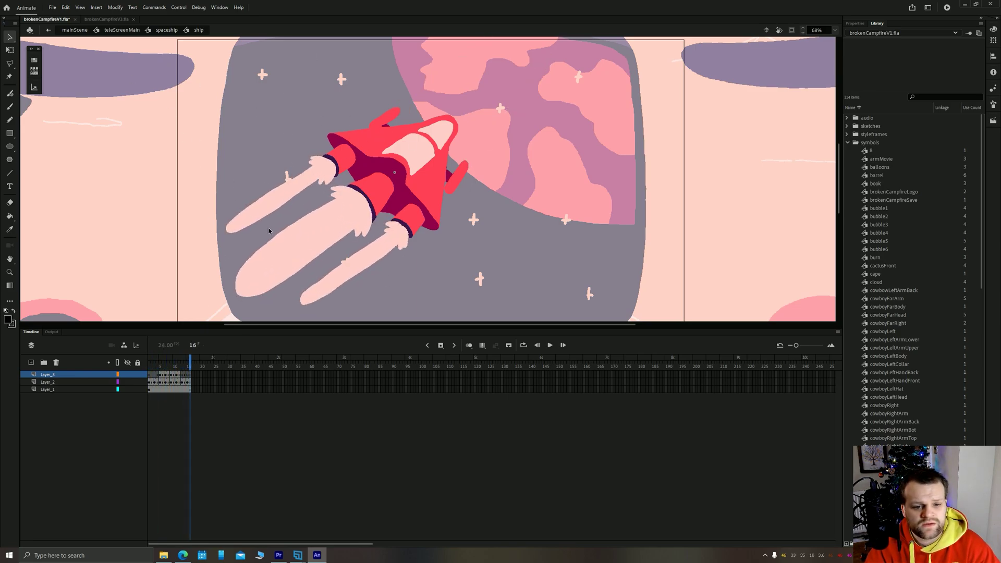
Step: Return to mainScene, scrub past frame 363 to the shot of both cowboys at the television and open the cowboyRight symbol
click(75, 30)
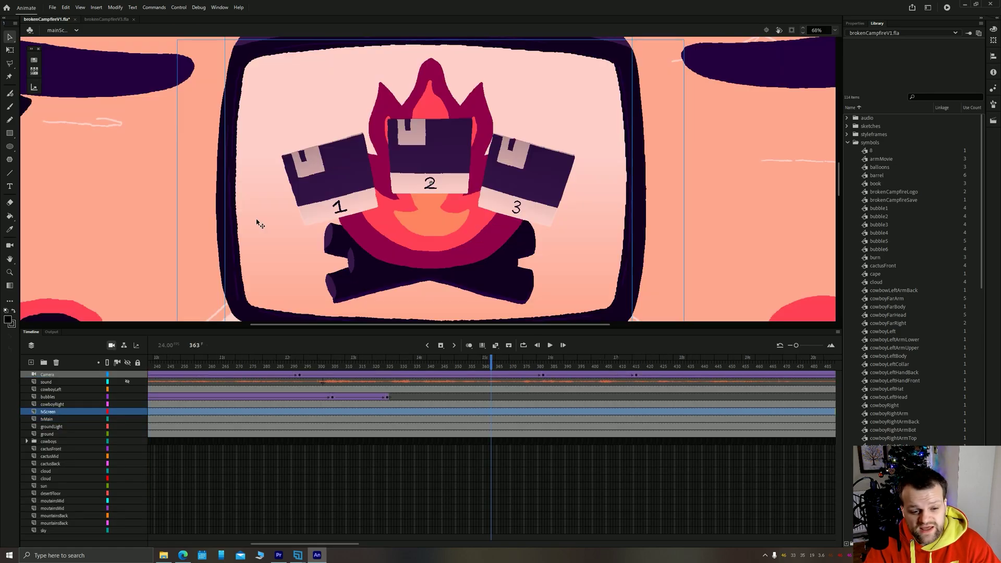
click(834, 30)
click(852, 44)
click(834, 31)
click(850, 42)
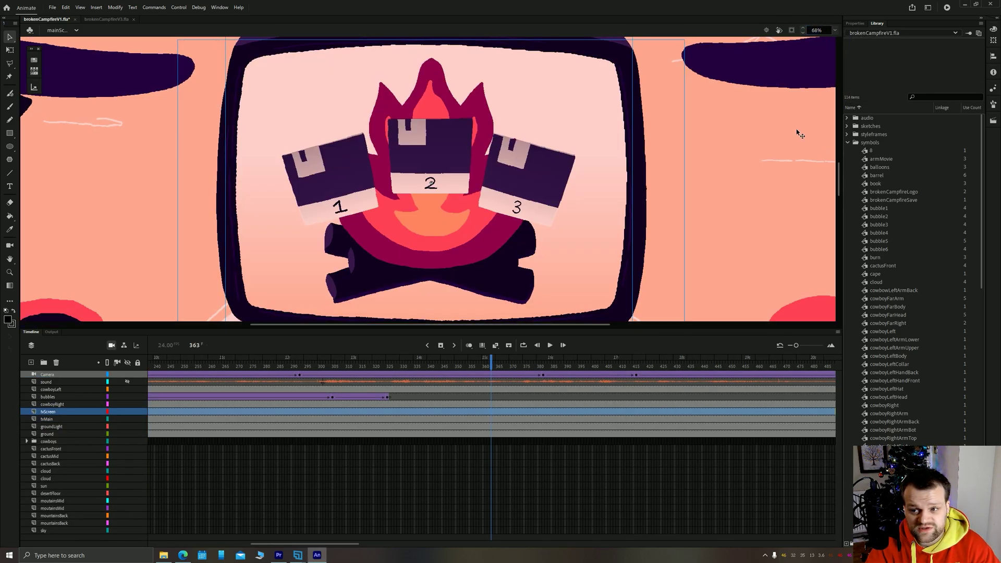
drag(335, 546, 424, 546)
click(535, 365)
drag(563, 365, 738, 367)
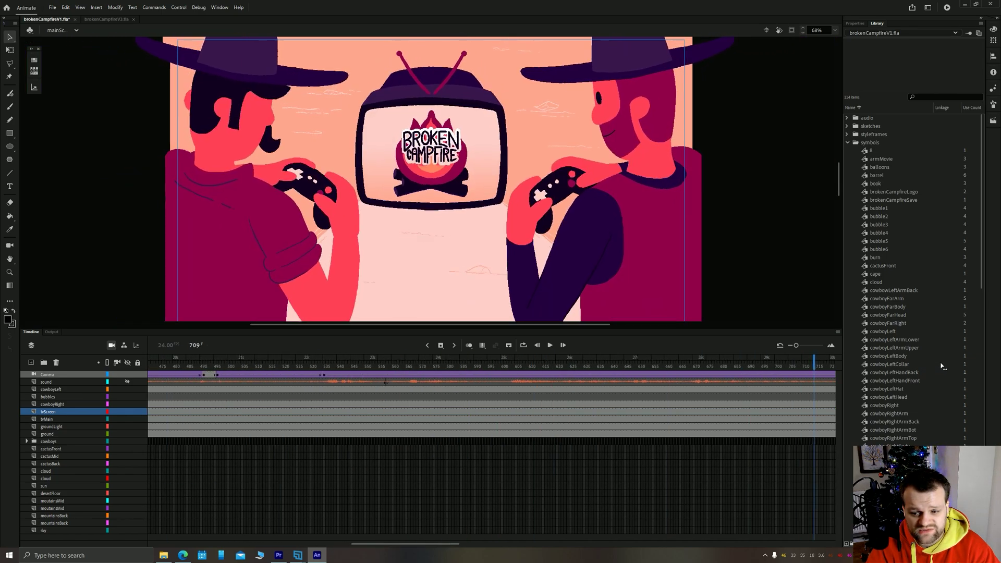
double_click(638, 185)
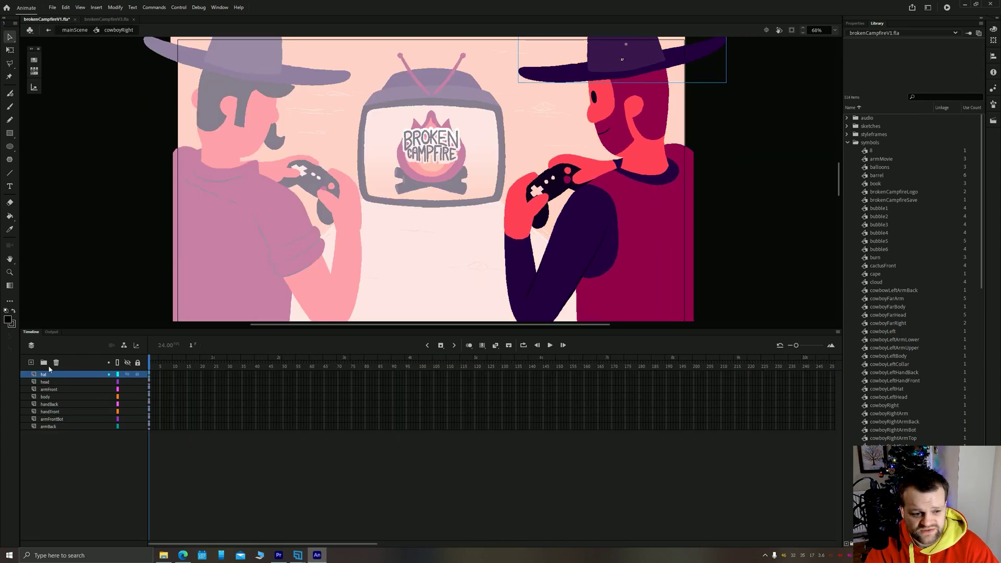
Step: Select the head, body, handBack, handFront and armBack layers in turn to check which cowboy part each holds
click(46, 381)
click(46, 397)
click(45, 404)
click(46, 412)
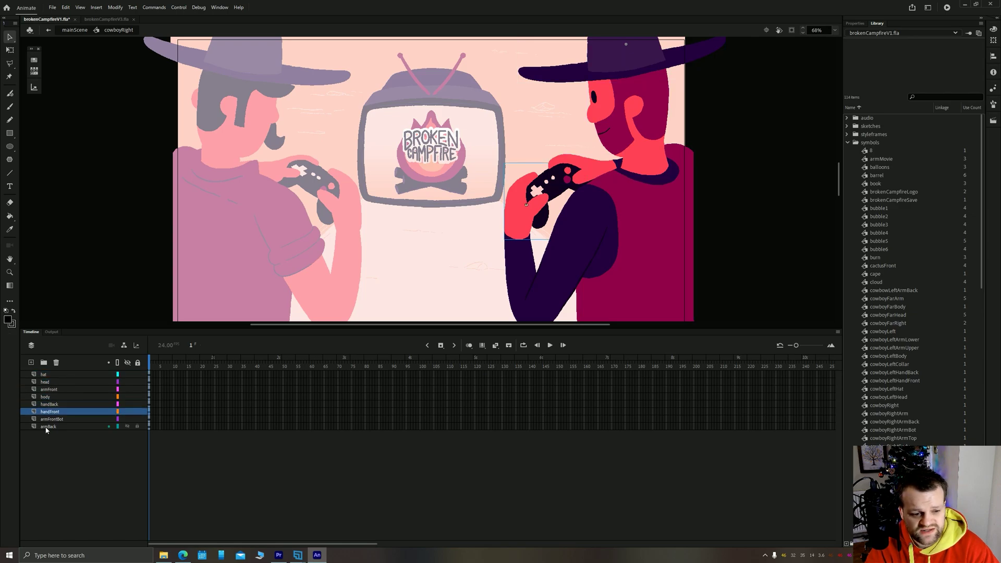
click(47, 427)
click(620, 112)
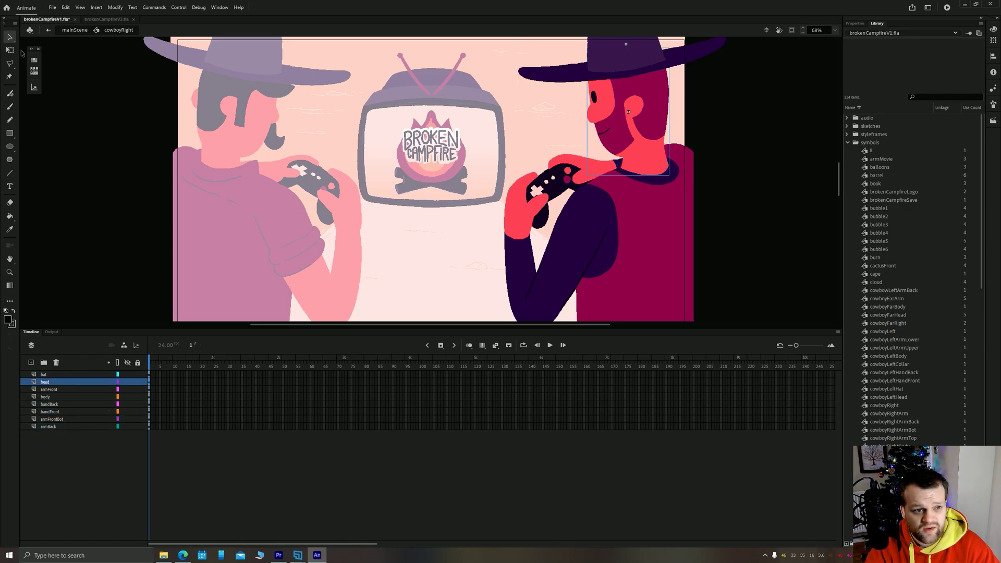
Step: Pull the cowboyRight rig apart with the Free Transform tool, separating the hat, head, body, hands and arm pieces
click(10, 50)
drag(472, 138, 468, 166)
drag(562, 95, 396, 90)
drag(622, 118, 707, 76)
drag(620, 225, 709, 252)
drag(589, 196, 612, 143)
drag(534, 248, 514, 209)
drag(511, 265, 399, 279)
drag(572, 264, 490, 280)
drag(633, 193, 654, 160)
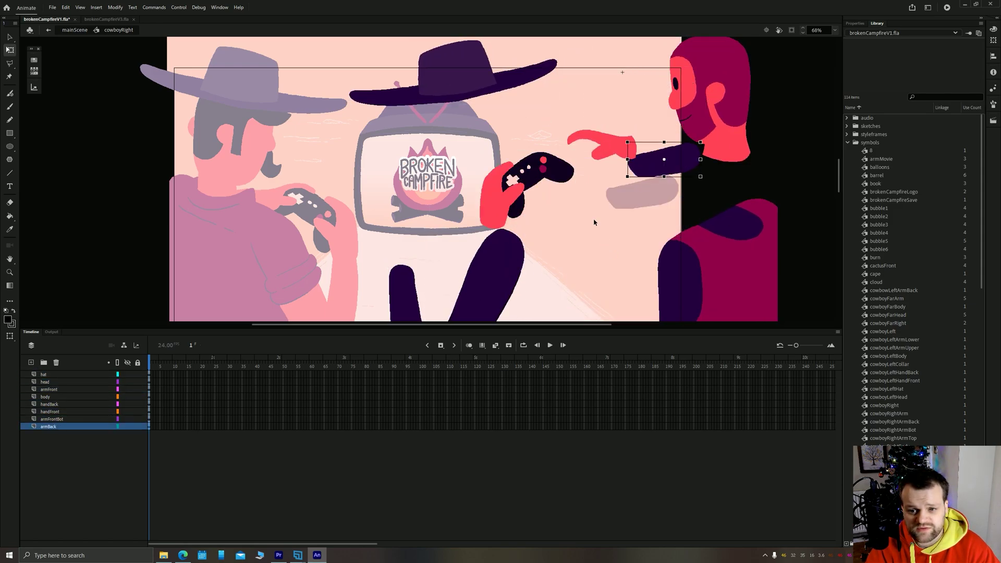
Step: Inspect the layers of the controller-holding hand symbol, return to cowboyRight and open the cowboyRightHead symbol
scroll(582, 233, down, 3)
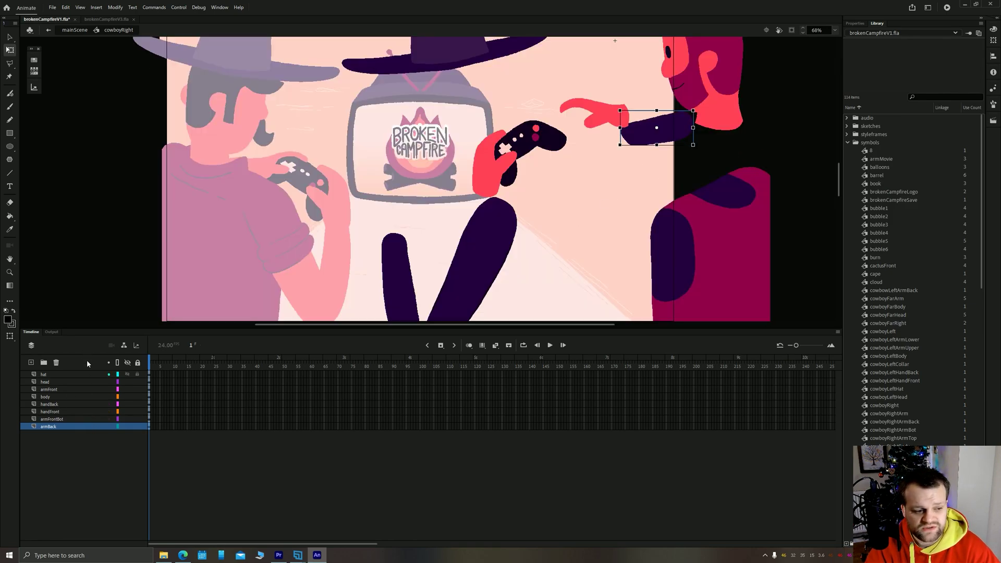
click(492, 162)
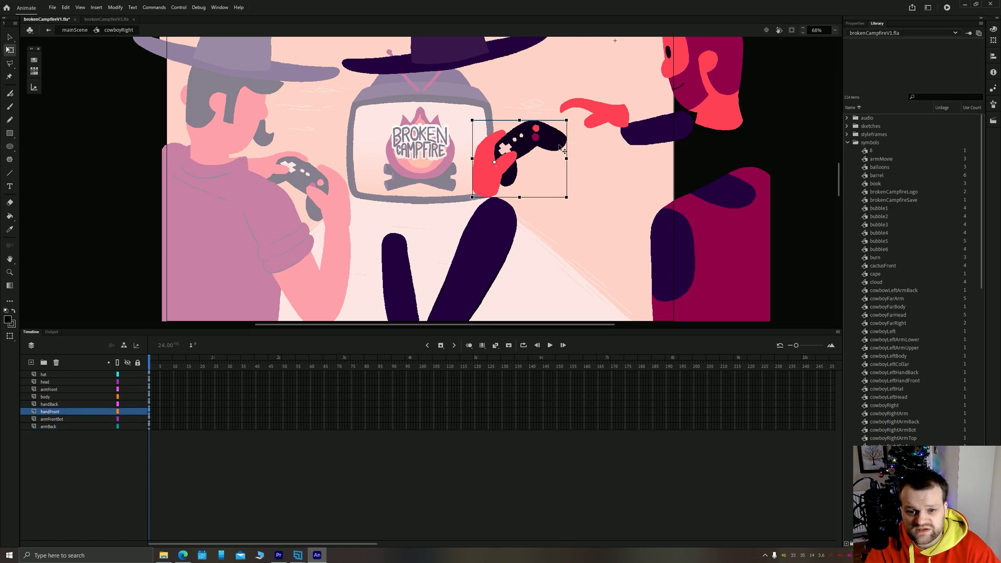
double_click(483, 177)
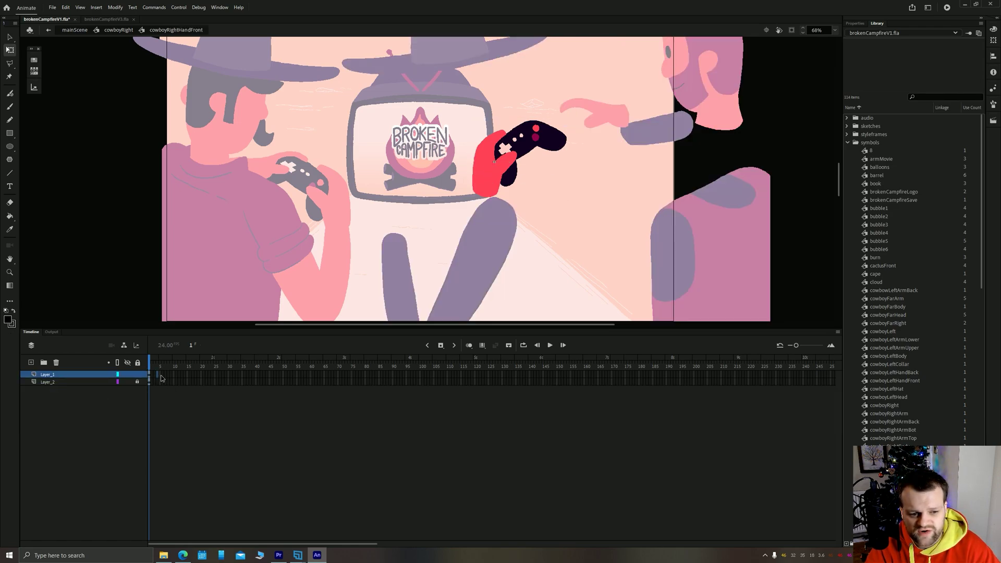
double_click(221, 166)
double_click(737, 41)
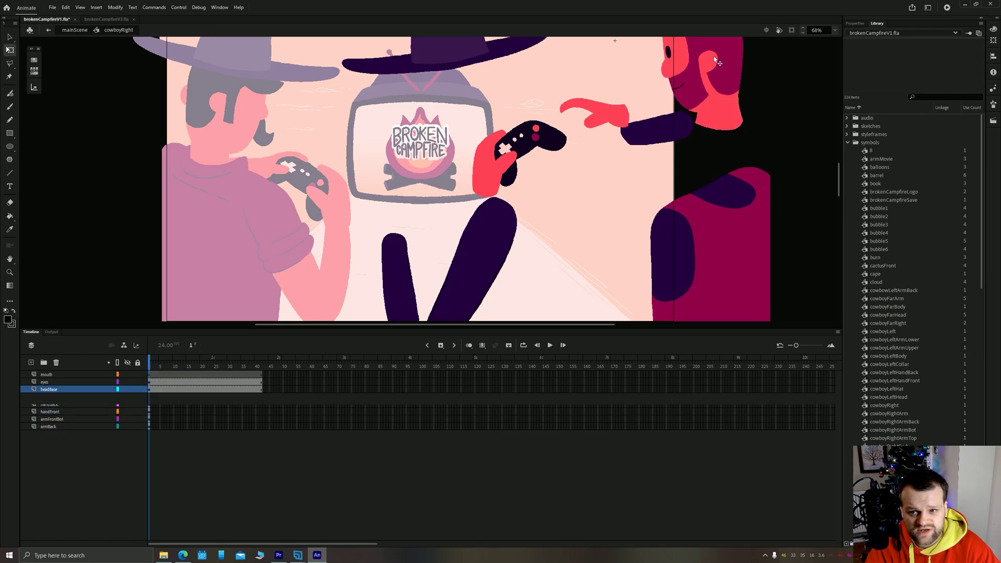
drag(584, 113, 479, 220)
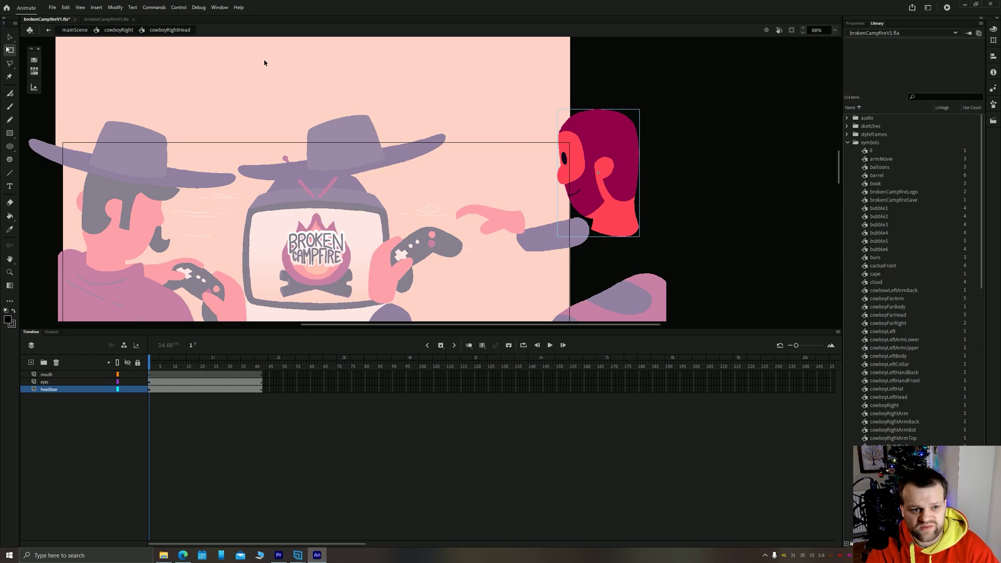
Step: Switch to brokenCampfireV3.fla and scrub through mainScene's television and speech bubble shots
click(113, 19)
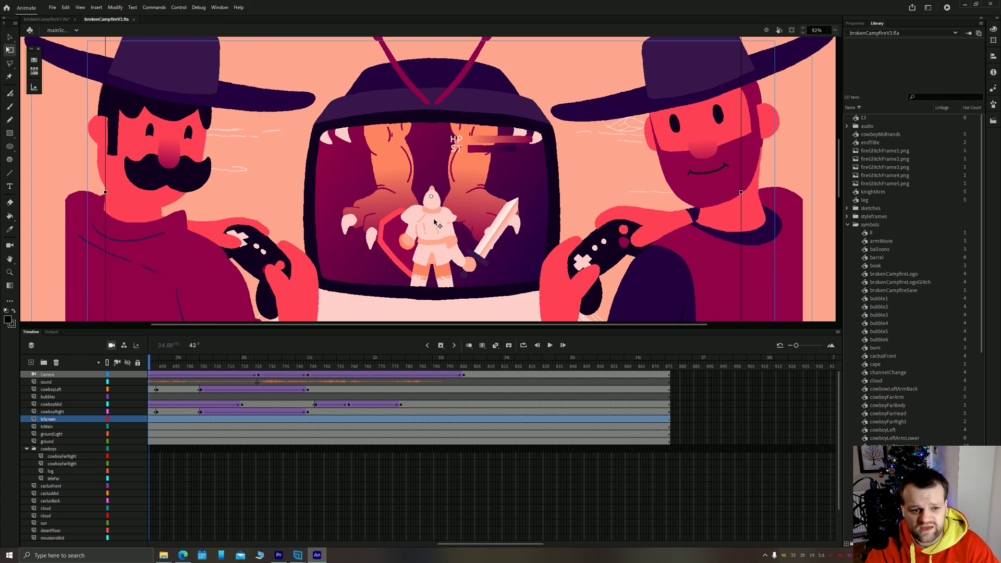
drag(456, 549, 419, 477)
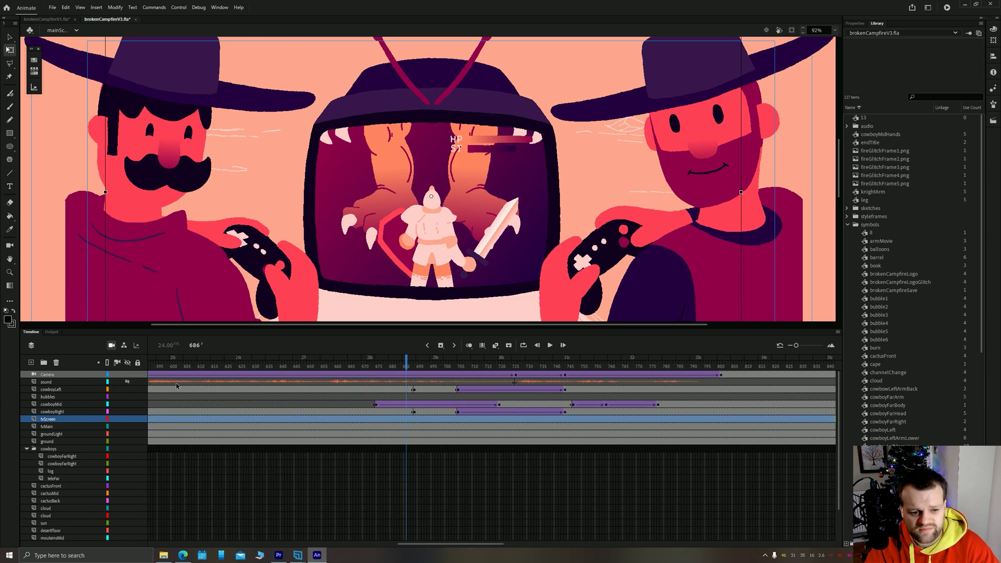
drag(409, 361, 658, 361)
drag(481, 546, 232, 546)
drag(152, 370, 845, 327)
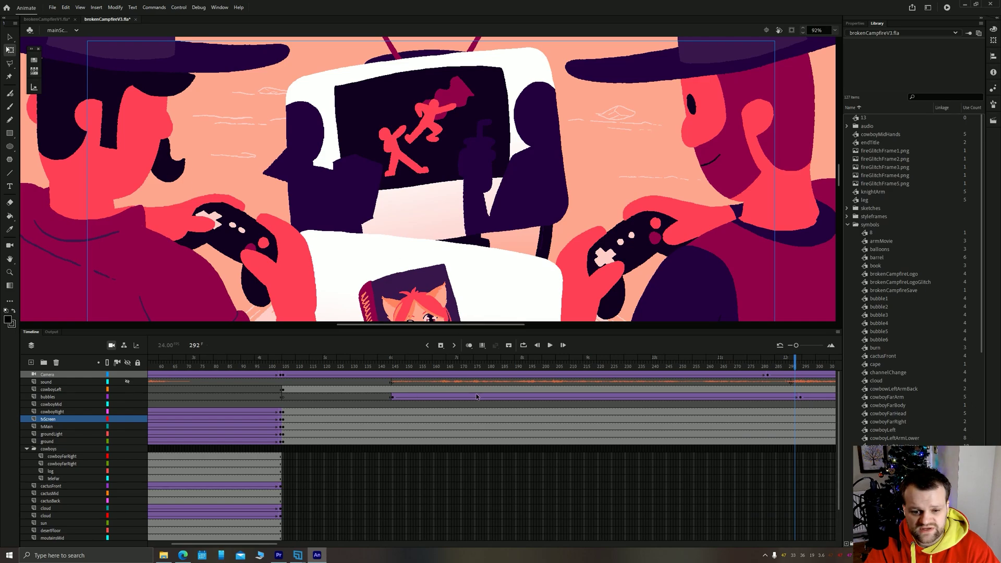
drag(343, 363, 483, 354)
Step: Open the cowboyLeft symbol to view its tweened layers at frame 1 and return to mainScene
double_click(149, 93)
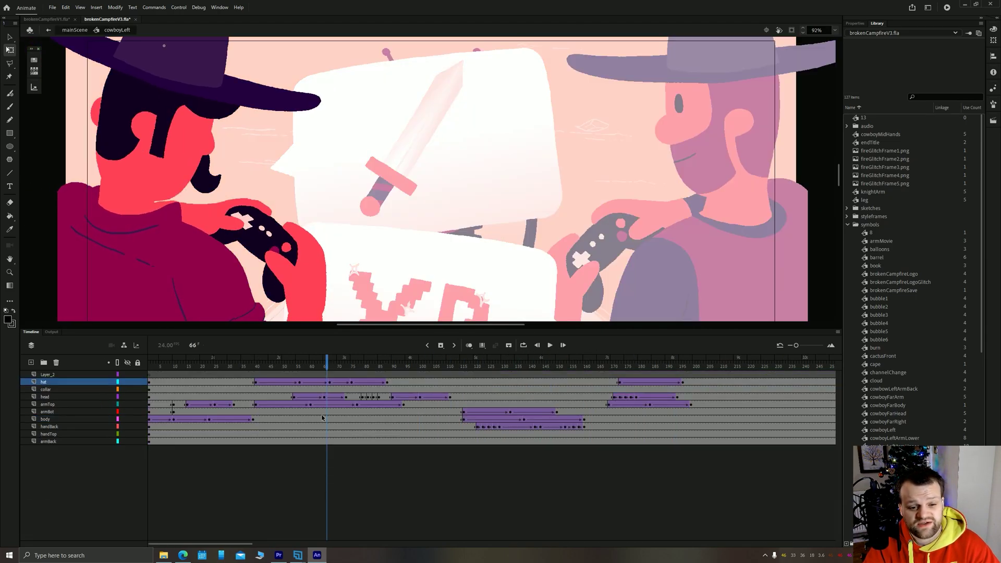
click(153, 374)
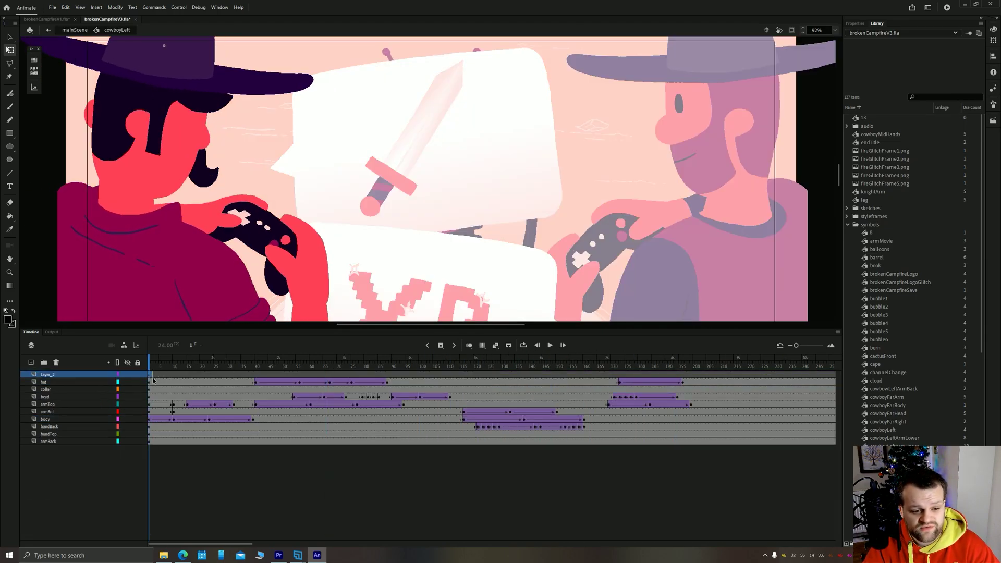
click(75, 30)
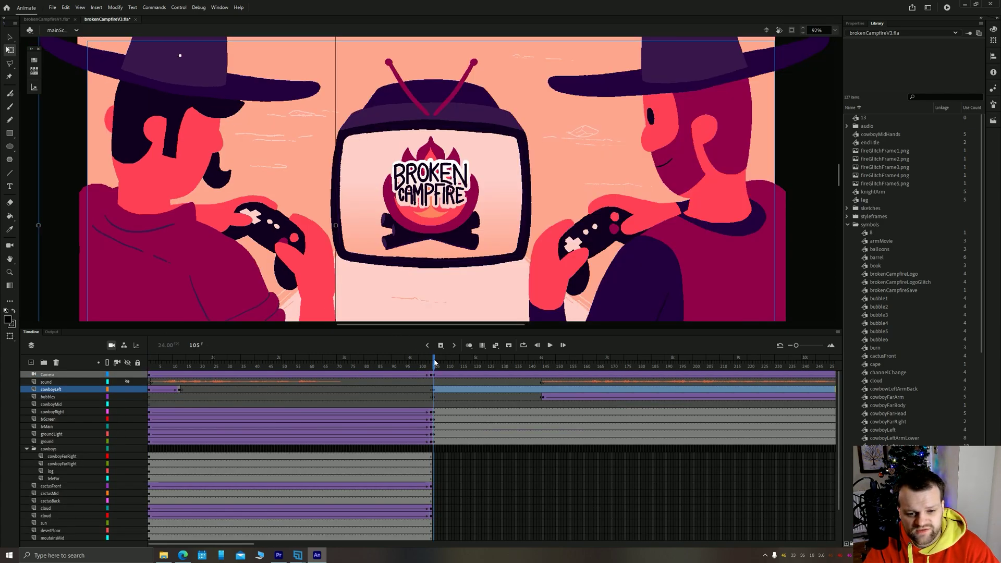
Step: Scrub mainScene from frame 105 to 172, check the matching frame inside cowboyLeft and return to mainScene
drag(435, 368, 620, 368)
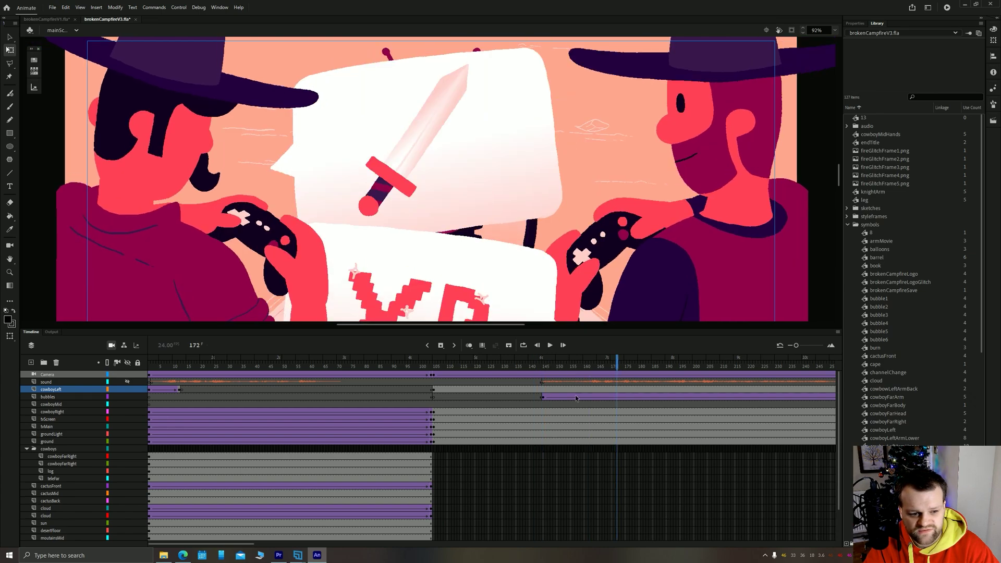
double_click(151, 177)
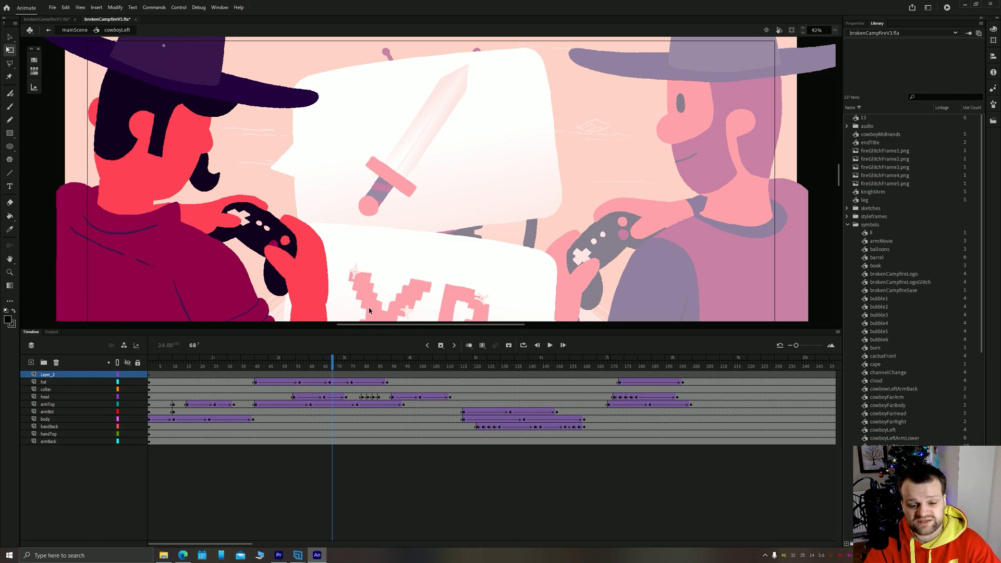
click(74, 30)
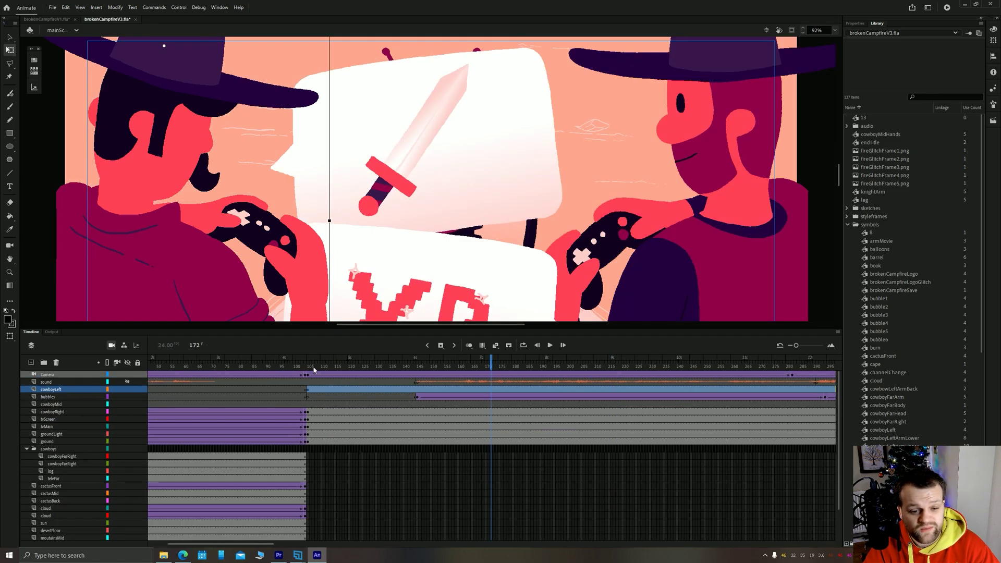
Step: Open cowboyLeft from frame 105 of mainScene and play its nested animation, replaying it from the beginning
click(310, 369)
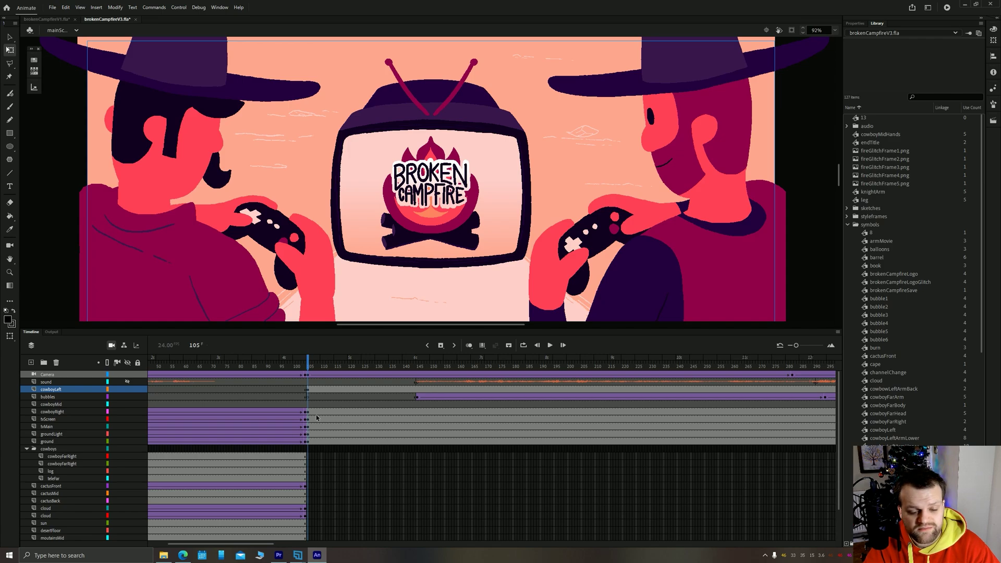
double_click(156, 172)
key(Return)
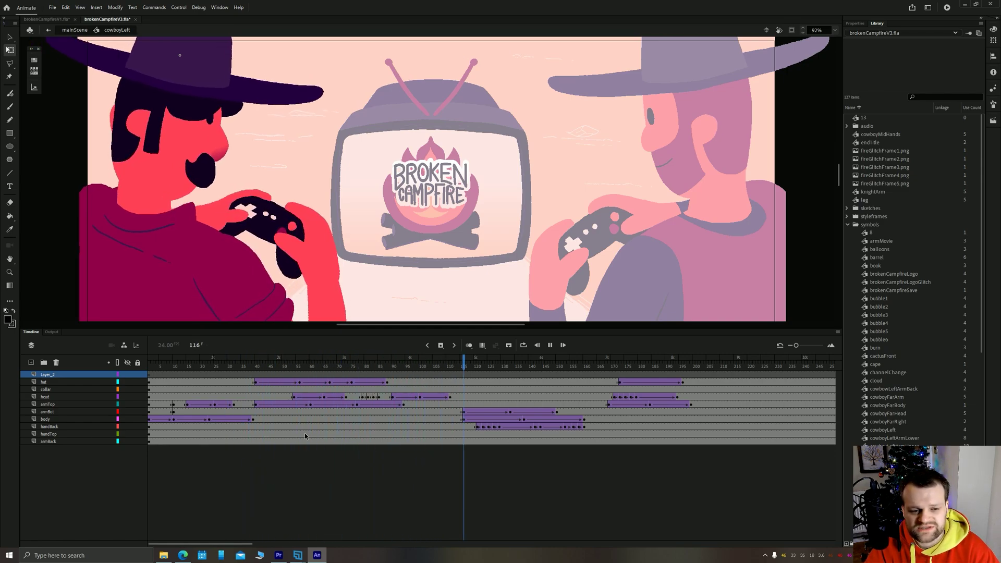
key(Return)
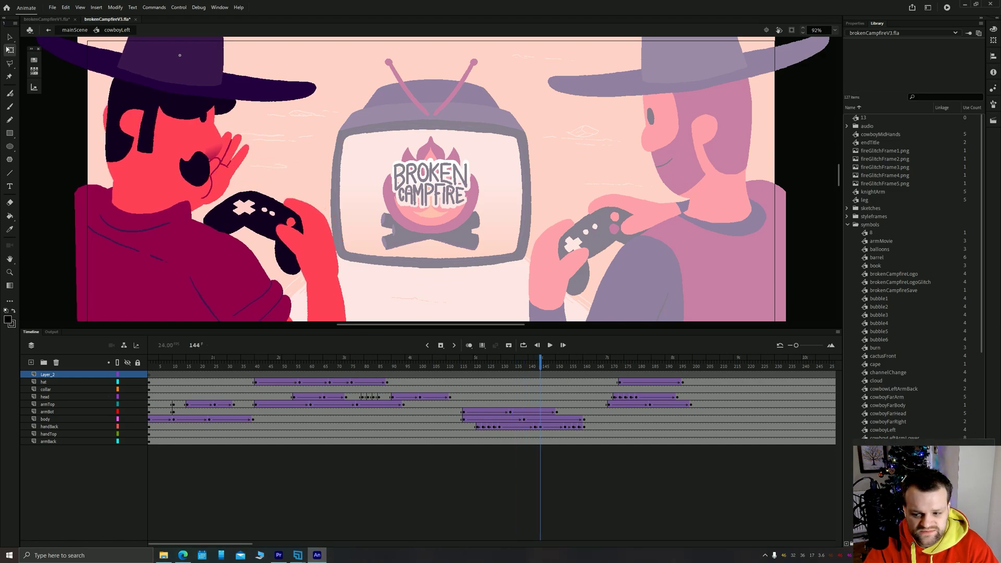
click(155, 371)
key(Return)
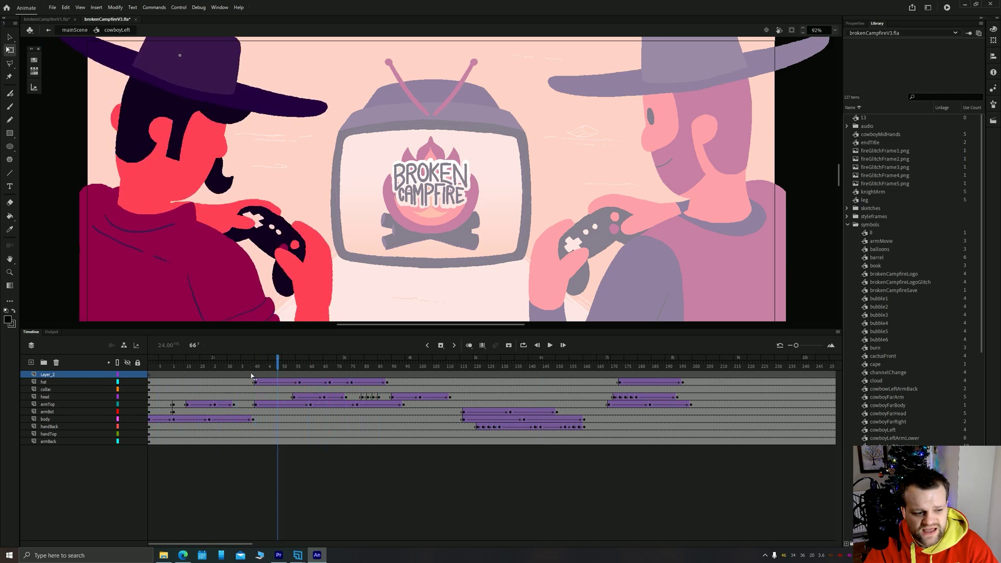
Step: Hide the body layer to examine the arm and collar movement, show it again and scrub on to frame 141
mouse_move(234, 376)
mouse_down()
mouse_move(277, 380)
mouse_move(163, 378)
mouse_move(391, 372)
mouse_move(214, 373)
mouse_up()
click(127, 419)
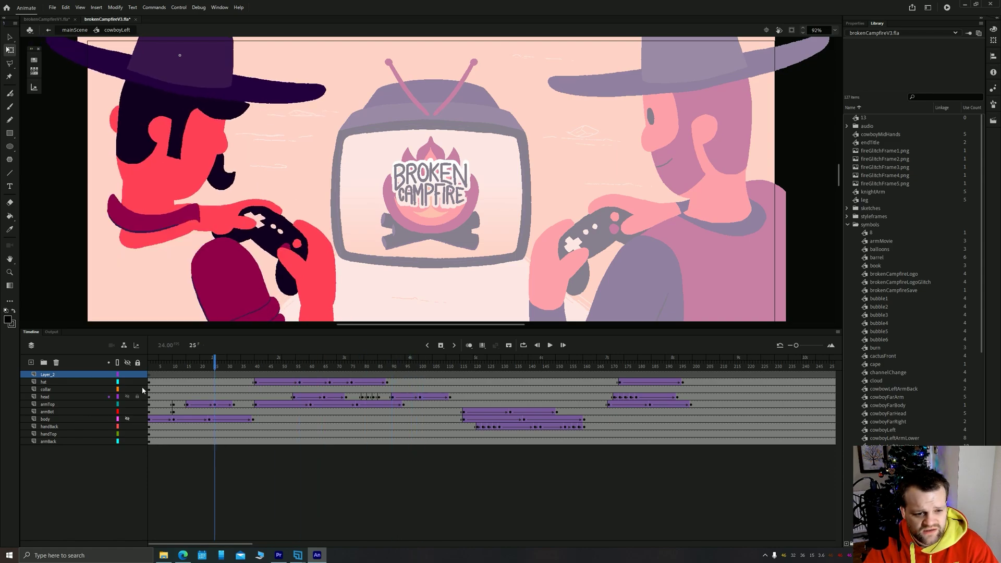
drag(155, 378, 220, 382)
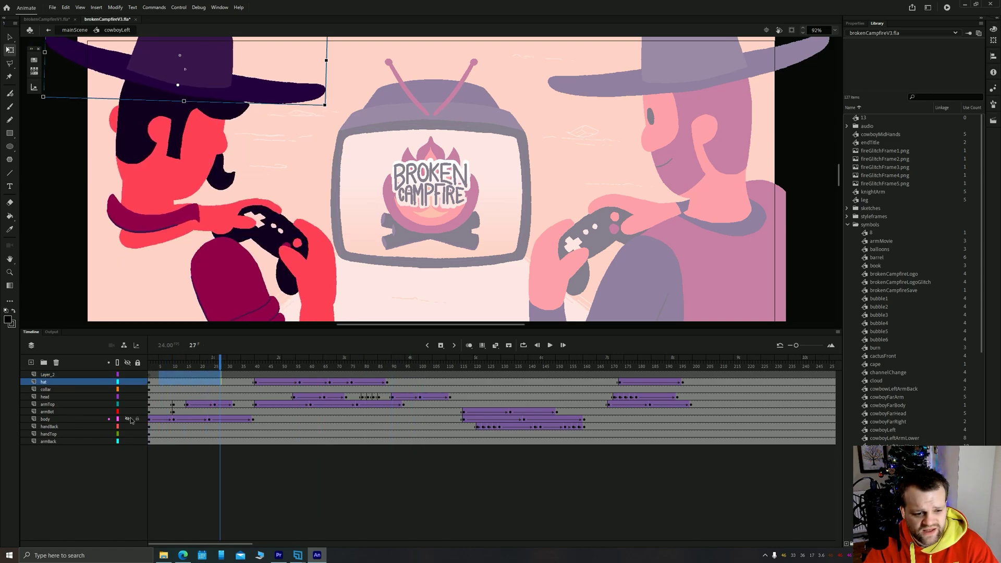
click(127, 419)
drag(154, 375, 533, 390)
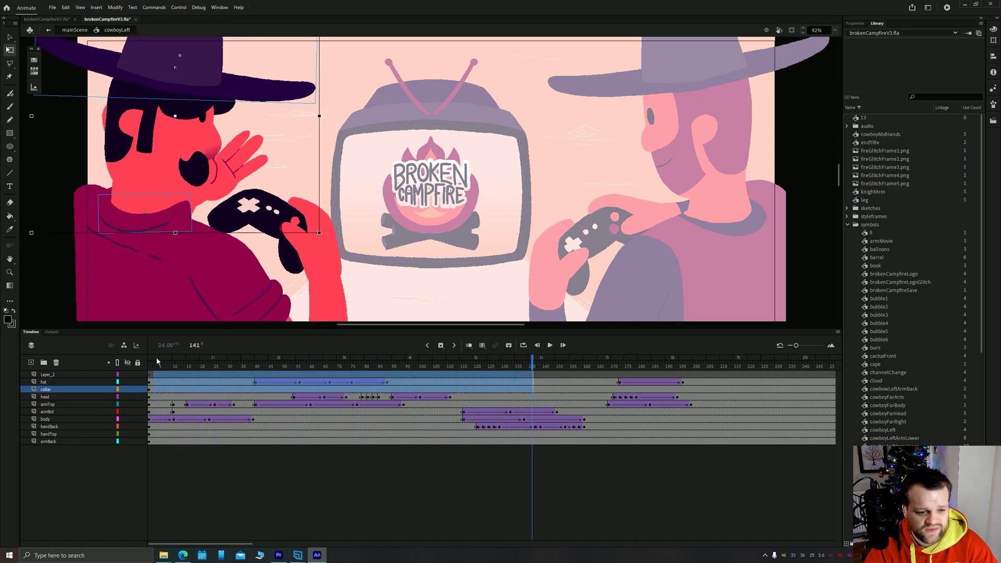
Step: Show the layer parenting view for cowboyLeft and select the body layer to examine its connections
click(124, 347)
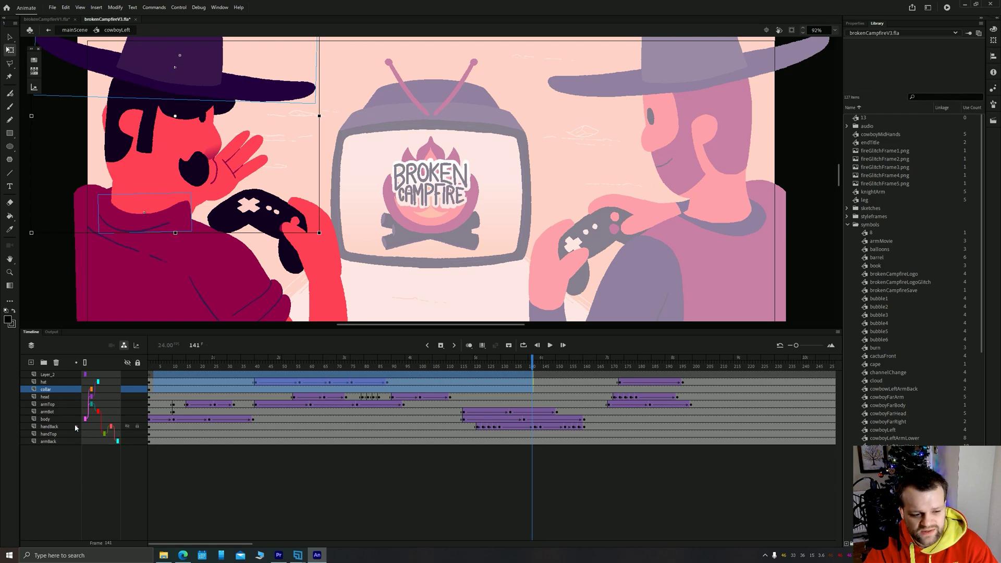
click(47, 419)
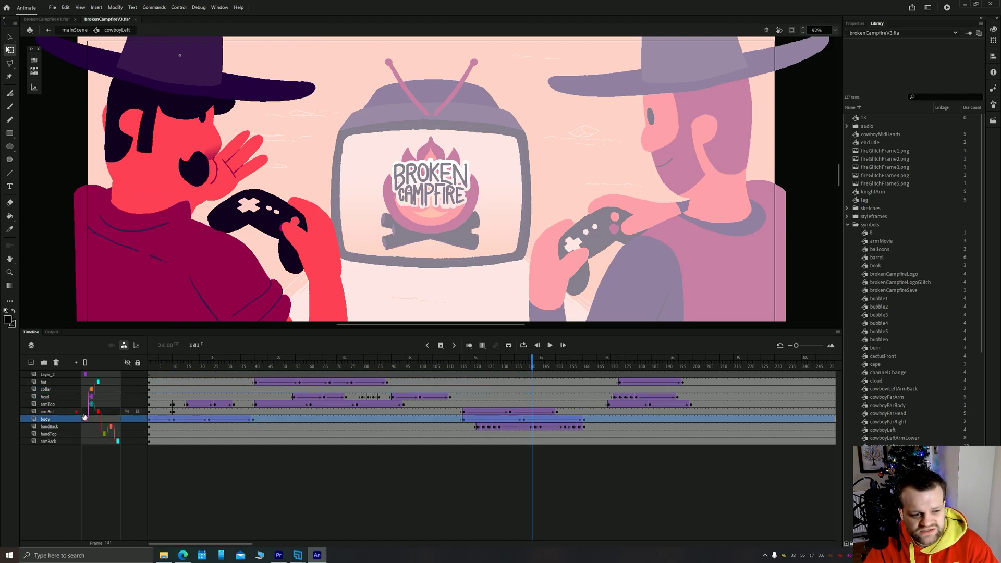
key(Return)
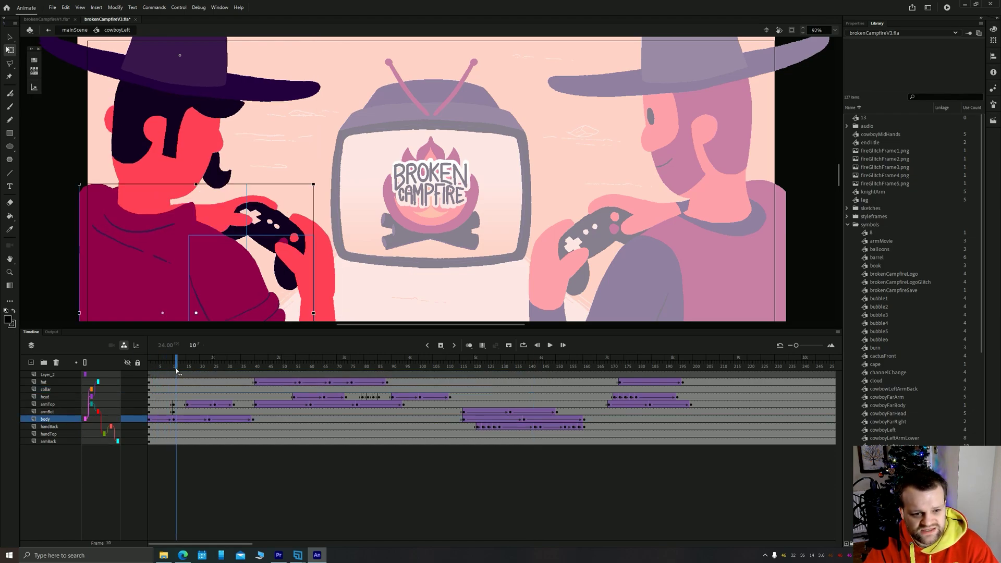
Step: Try transforming the cowboy's body to test how the parented parts follow, and undo the change
click(129, 269)
drag(79, 183, 112, 213)
key(ctrl+z)
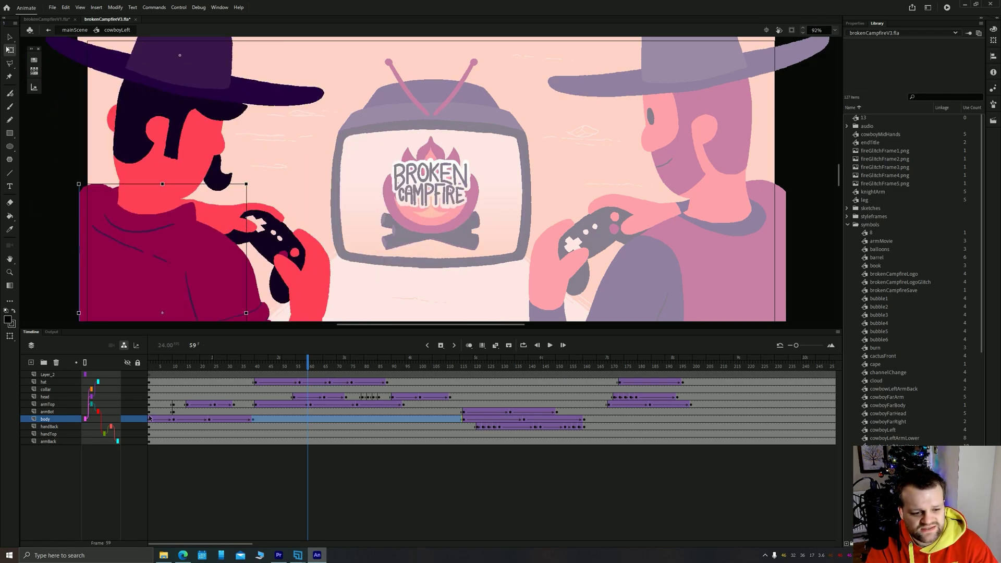
Step: Select the armTop layer's early tween and scrub cowboyLeft's timeline on to frame 89 to examine the arm motion
drag(151, 375, 191, 405)
click(188, 406)
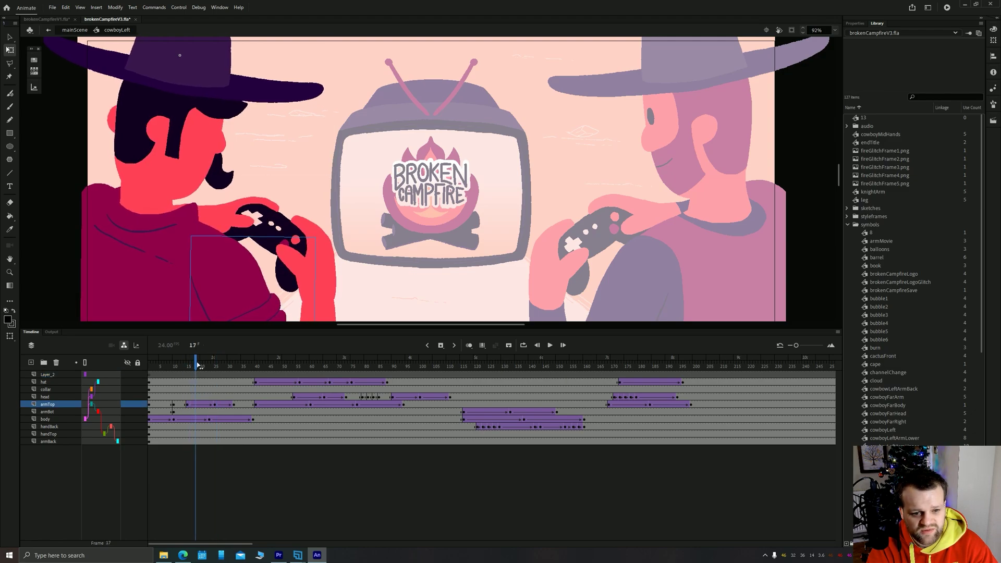
drag(195, 359, 391, 360)
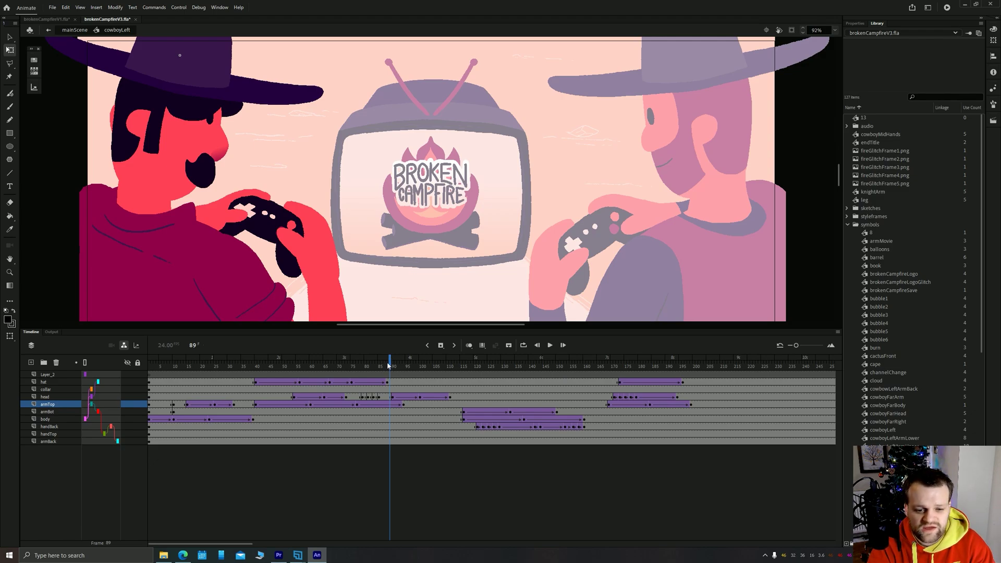
Step: Select the head keyframe at frame 79, move to frame 81 and browse the head poses in the Frame Picker
drag(389, 367, 360, 394)
click(363, 397)
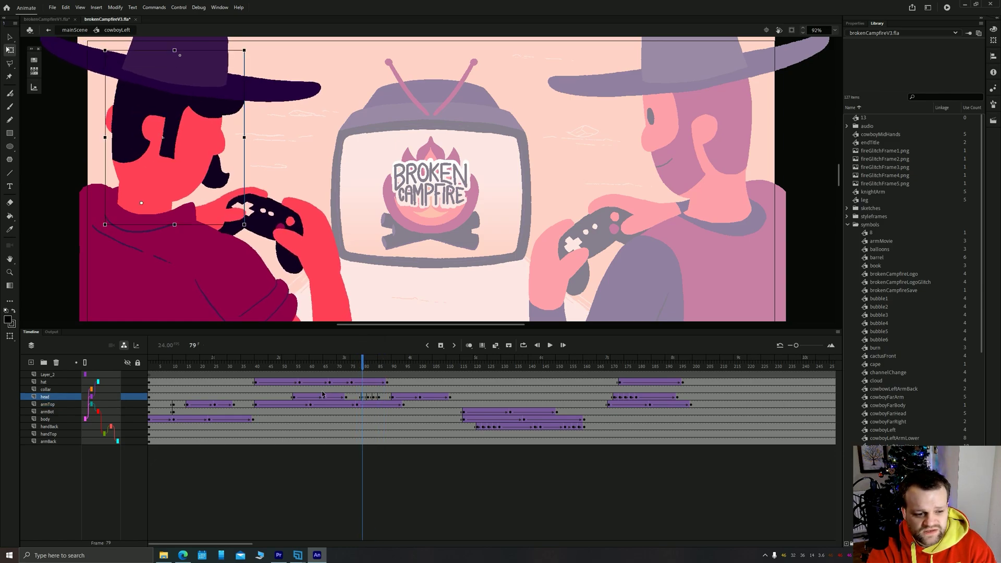
mouse_move(363, 360)
mouse_down()
mouse_move(272, 364)
mouse_move(393, 365)
mouse_move(368, 364)
mouse_up()
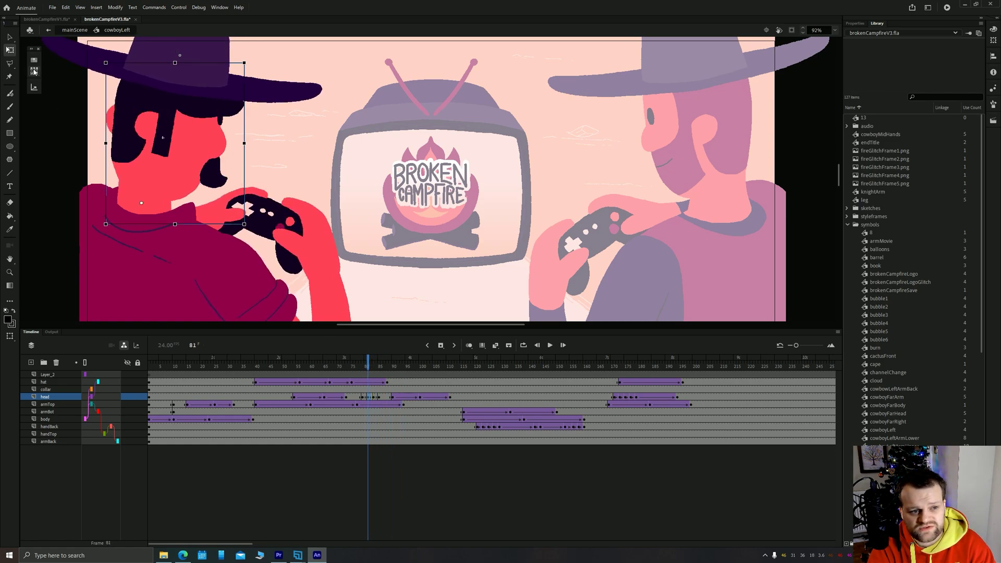
click(34, 71)
scroll(100, 142, down, 3)
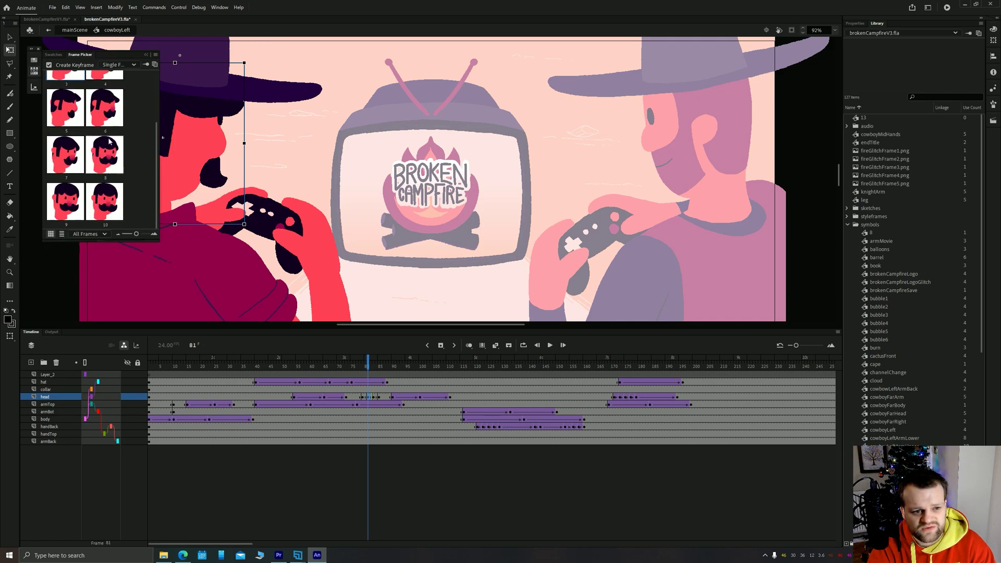
Step: Open the cowboyLeftHead symbol, move back and forth through its frame-by-frame head drawings, and return to cowboyLeft
double_click(203, 146)
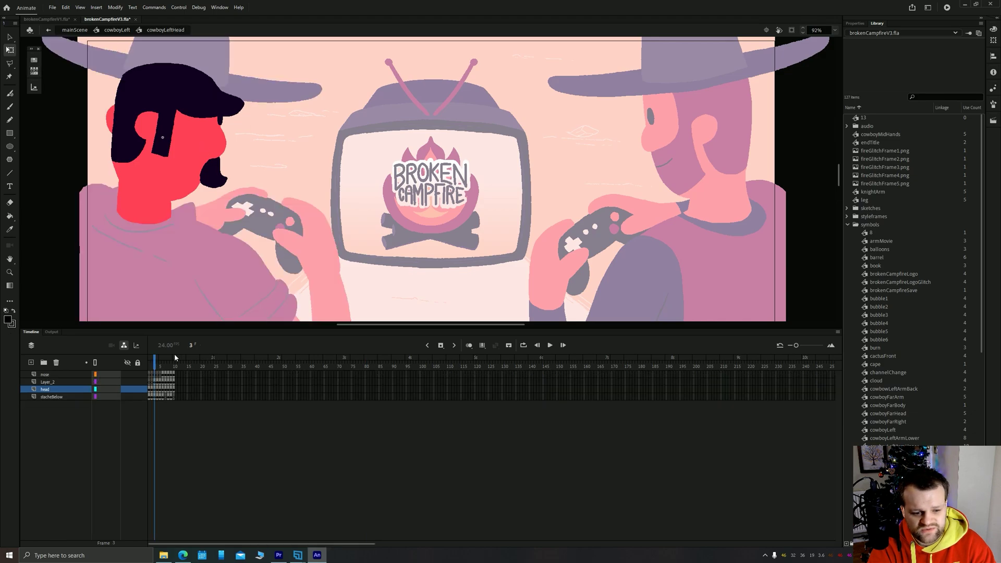
key(comma)
key(comma)
key(period)
key(period)
key(period)
key(period)
key(period)
key(period)
key(period)
key(period)
key(period)
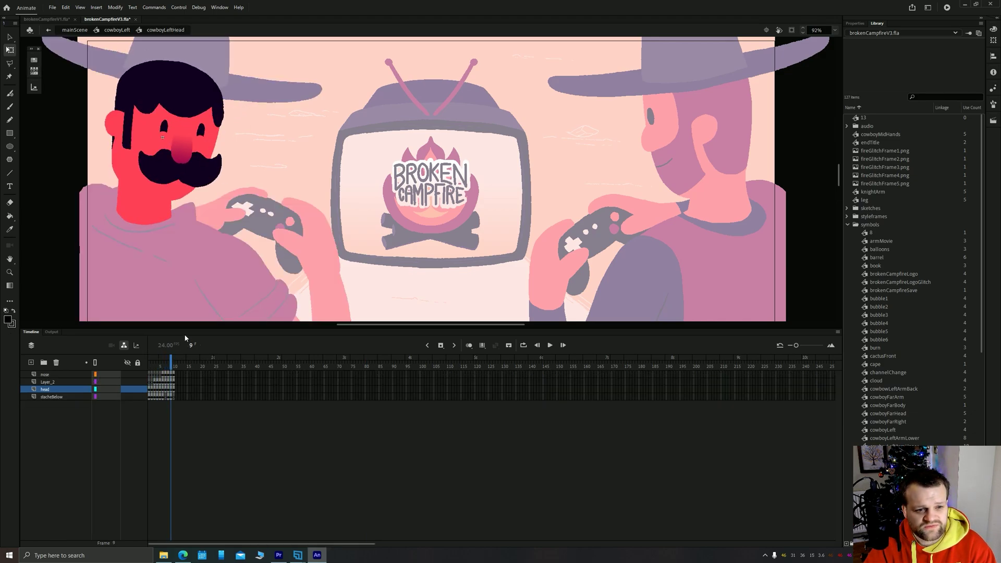
key(comma)
key(comma)
key(comma)
key(comma)
key(comma)
key(comma)
key(comma)
key(comma)
key(comma)
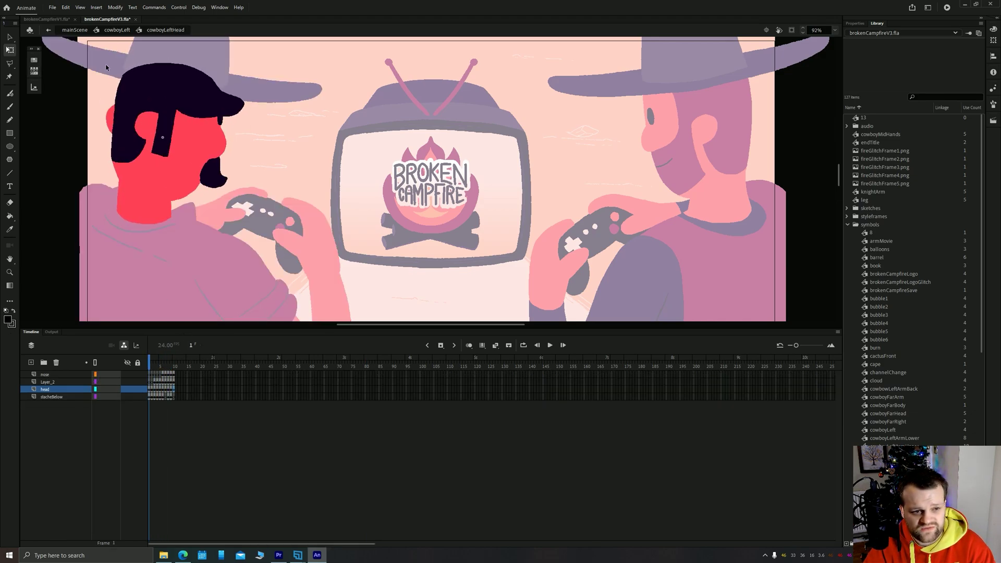
click(116, 30)
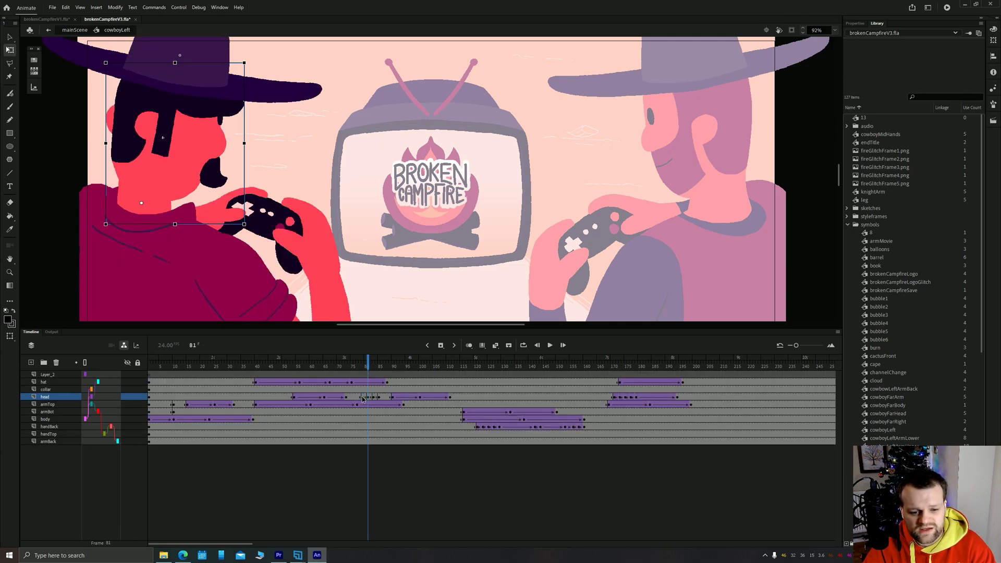
Step: Compare the head keyframes at frames 171 and 194, and play the head turn from frame 171
click(363, 398)
drag(324, 373, 614, 374)
click(614, 398)
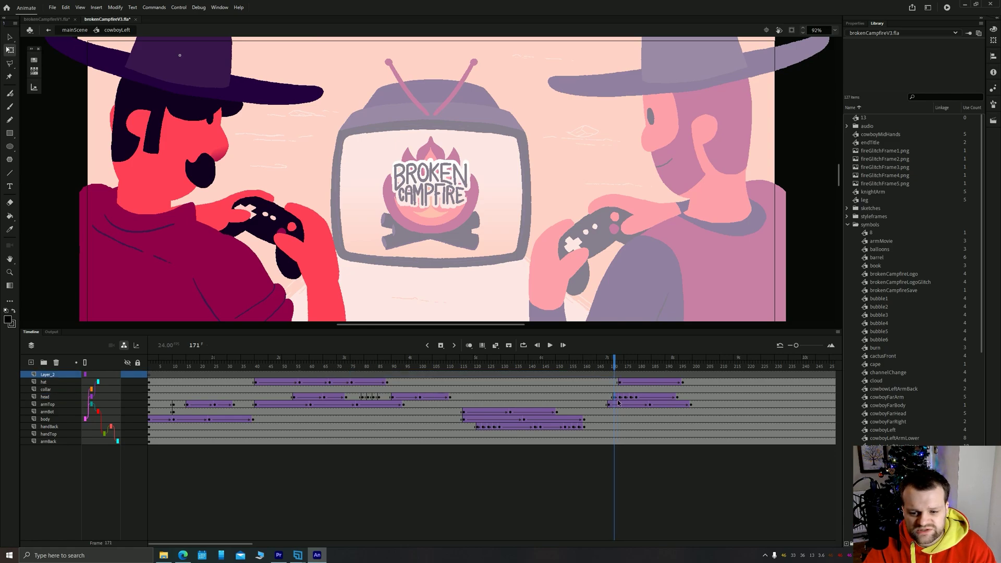
click(677, 400)
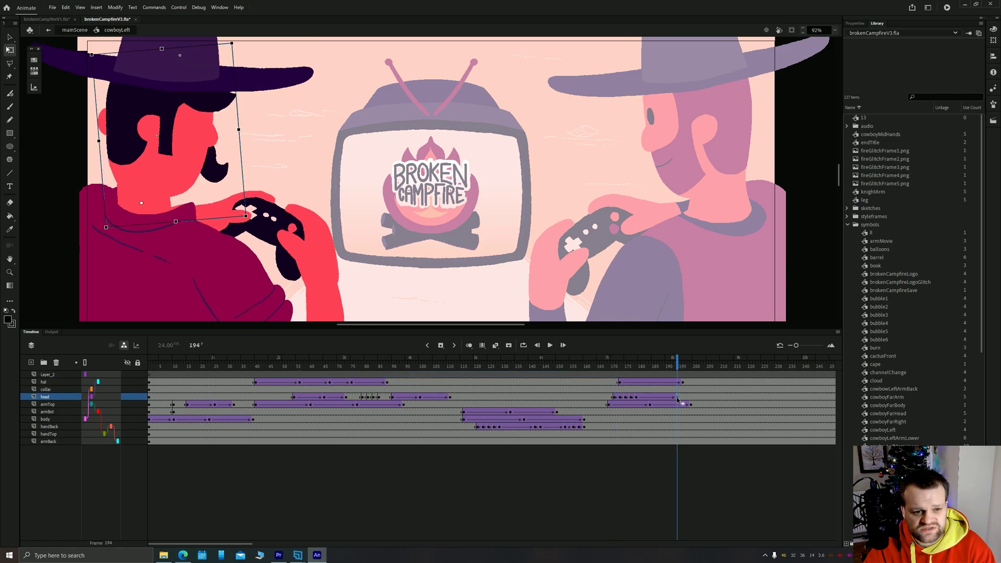
click(613, 397)
key(Return)
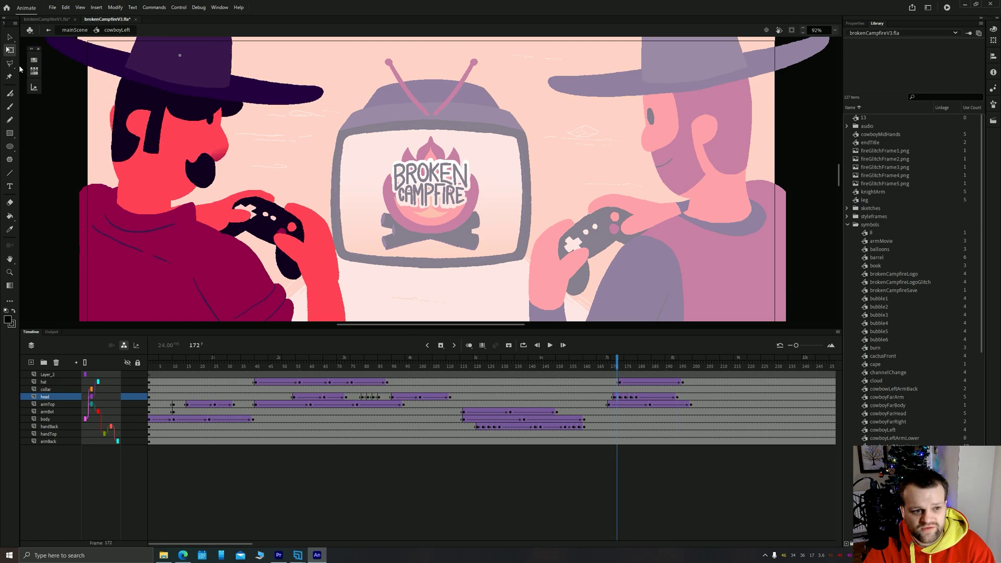
Step: Try swapping the head at frame 173 to pose 10 with the Frame Picker, and undo the change
click(31, 71)
click(215, 127)
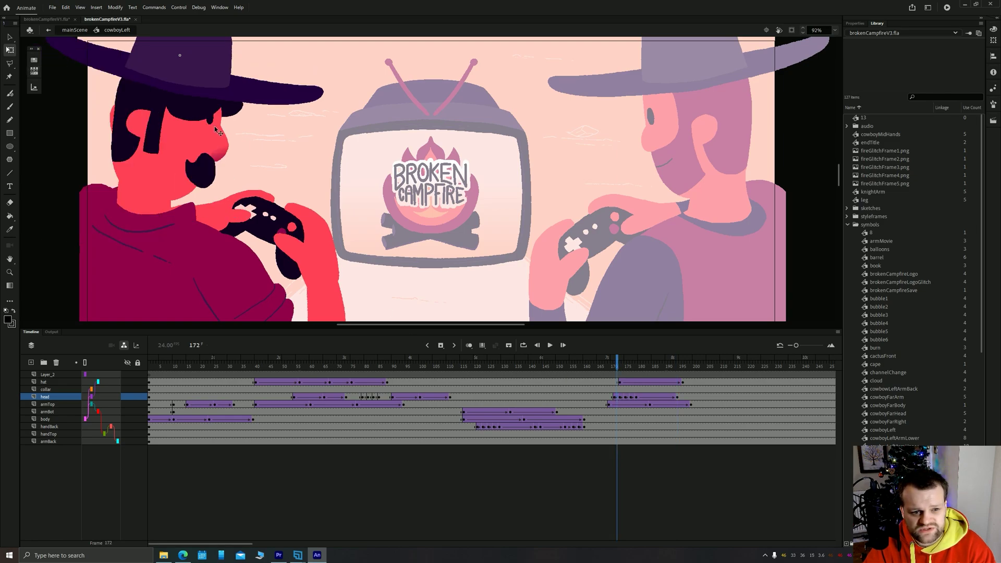
click(169, 123)
click(34, 70)
scroll(96, 174, down, 1)
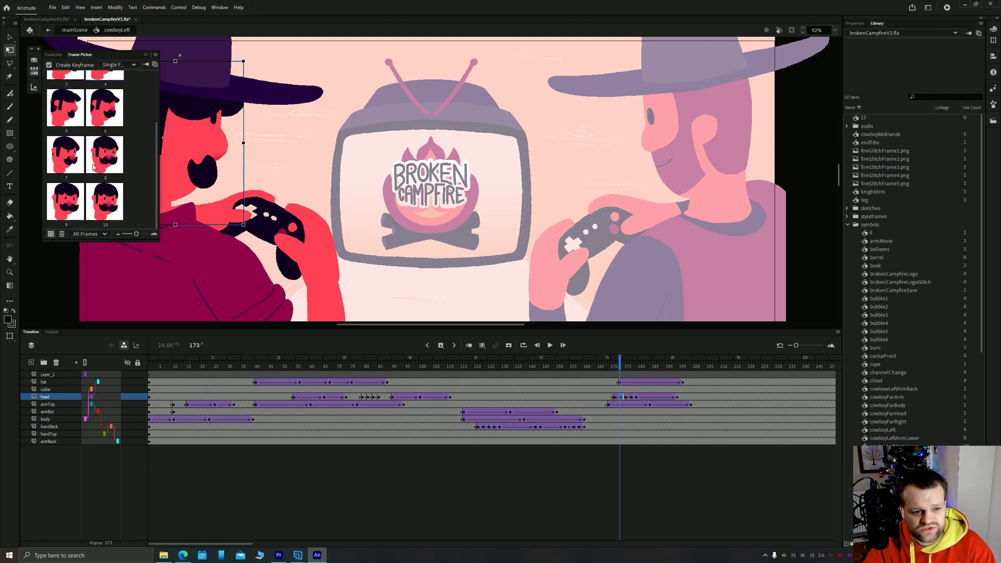
click(99, 193)
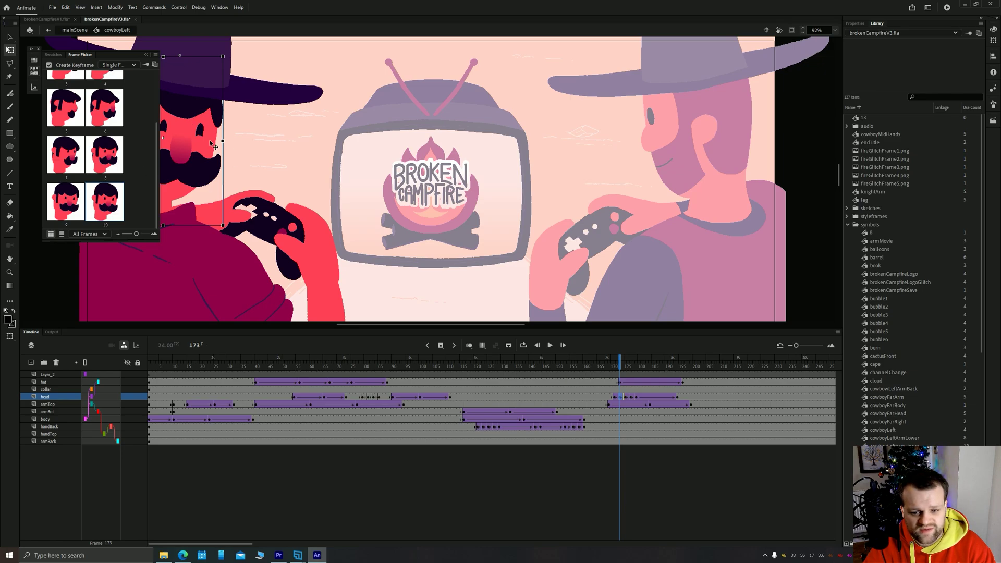
key(ctrl+z)
key(ctrl+z)
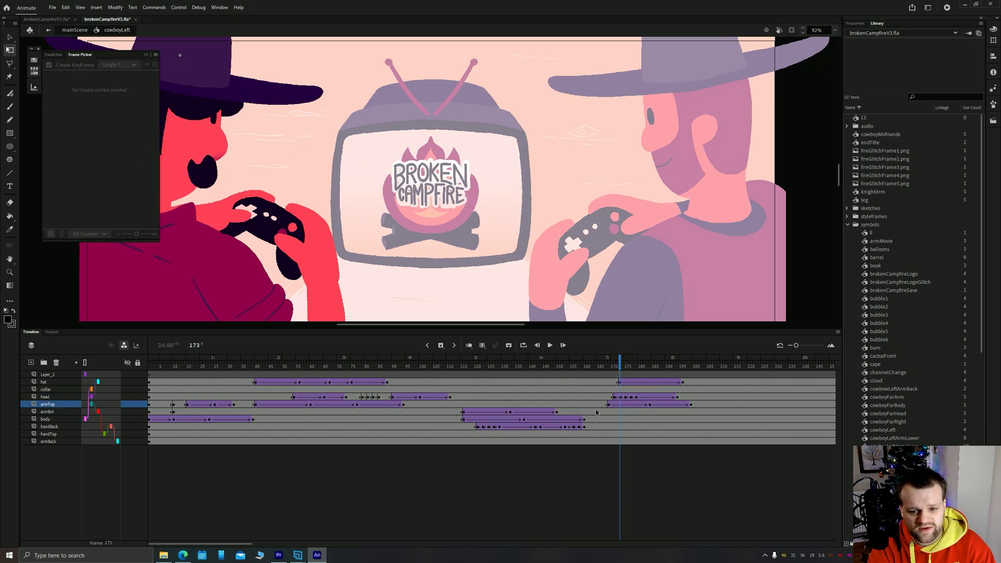
Step: Scrub through cowboyLeft's remaining animation past frame 470, and select the armTop layer at frame 120
drag(606, 374, 645, 373)
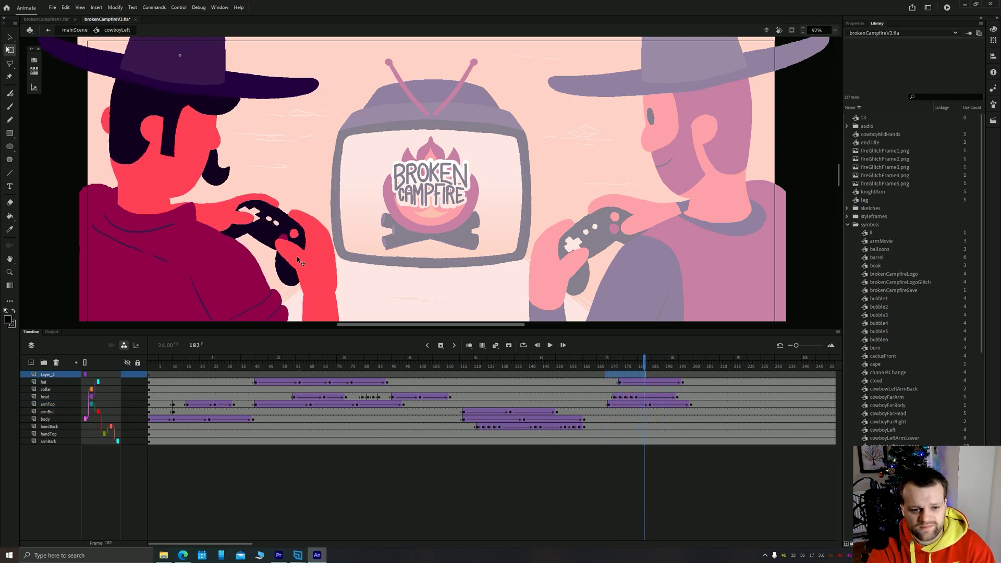
click(220, 212)
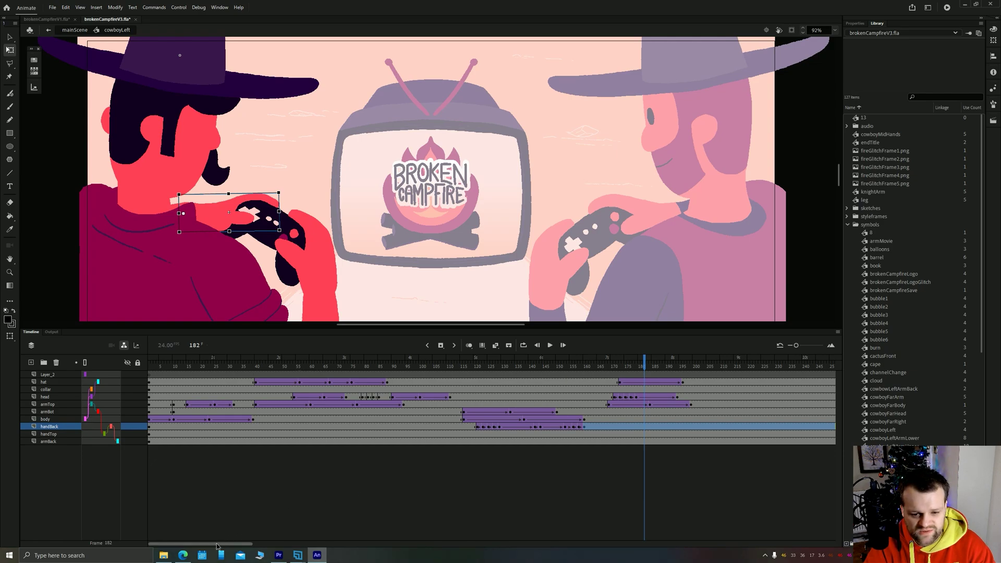
drag(218, 547, 381, 514)
drag(562, 373, 605, 372)
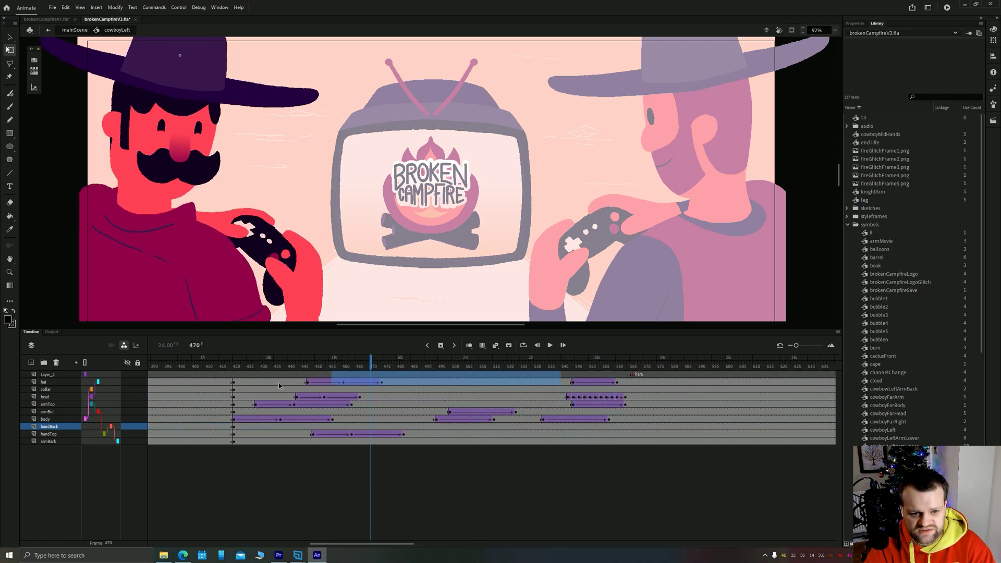
mouse_move(252, 387)
mouse_down()
mouse_move(12, 390)
mouse_move(346, 375)
mouse_move(259, 377)
mouse_move(409, 383)
mouse_move(261, 377)
mouse_move(263, 385)
mouse_up()
click(49, 405)
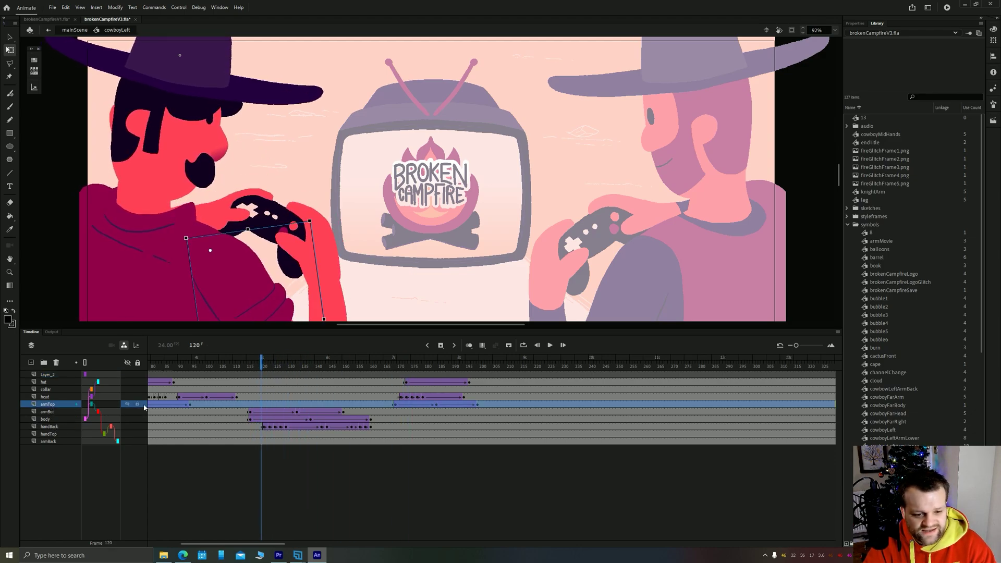
Step: Select the armBot keyframe at frame 116 and examine the handBack keyframes at frames 121, 142 and 160
click(251, 413)
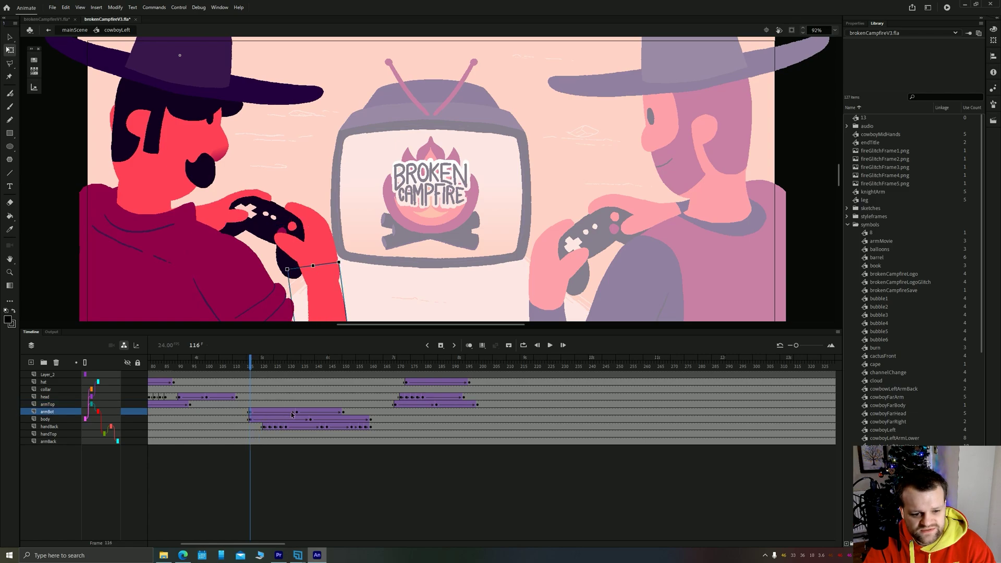
click(53, 427)
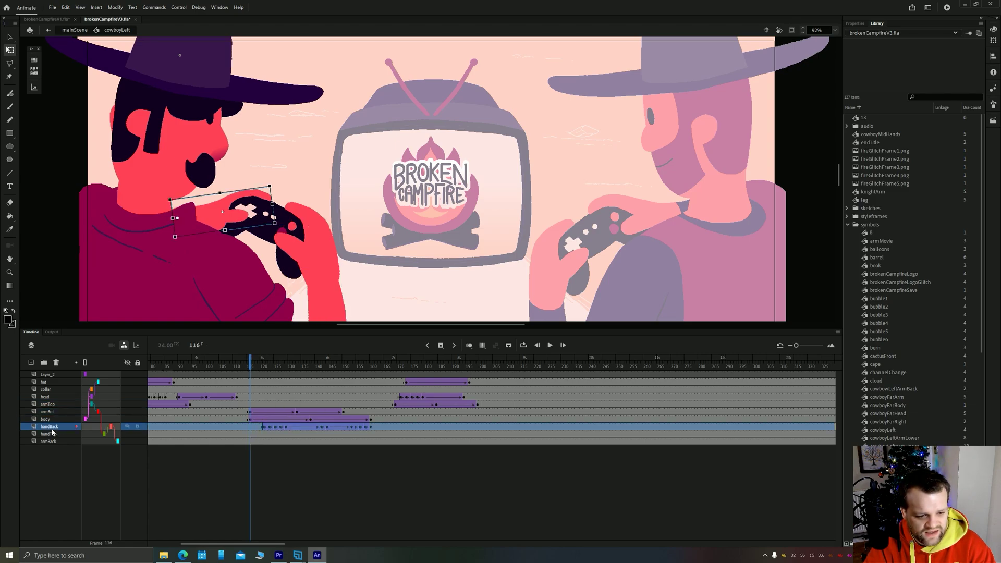
click(259, 431)
click(263, 429)
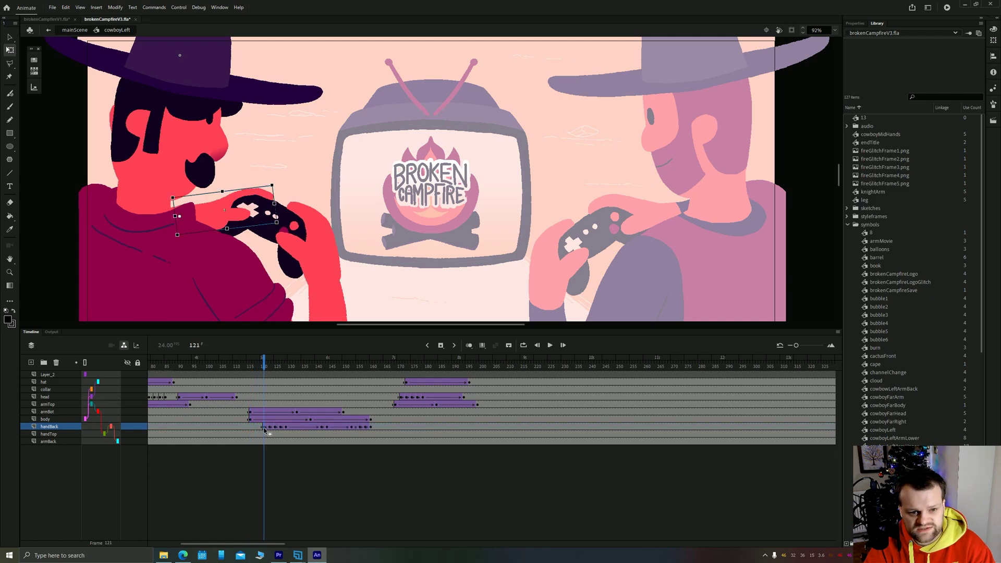
click(323, 431)
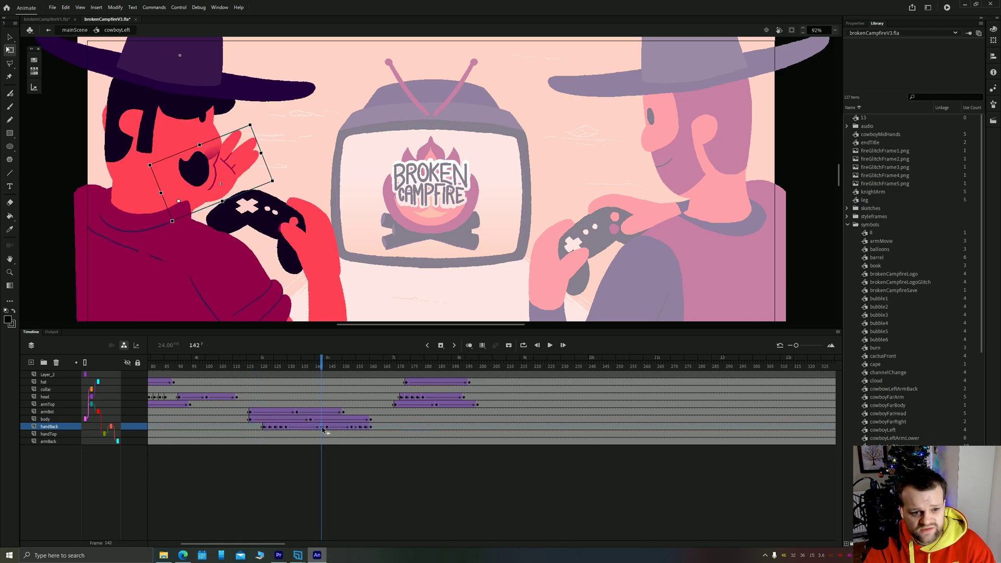
click(371, 429)
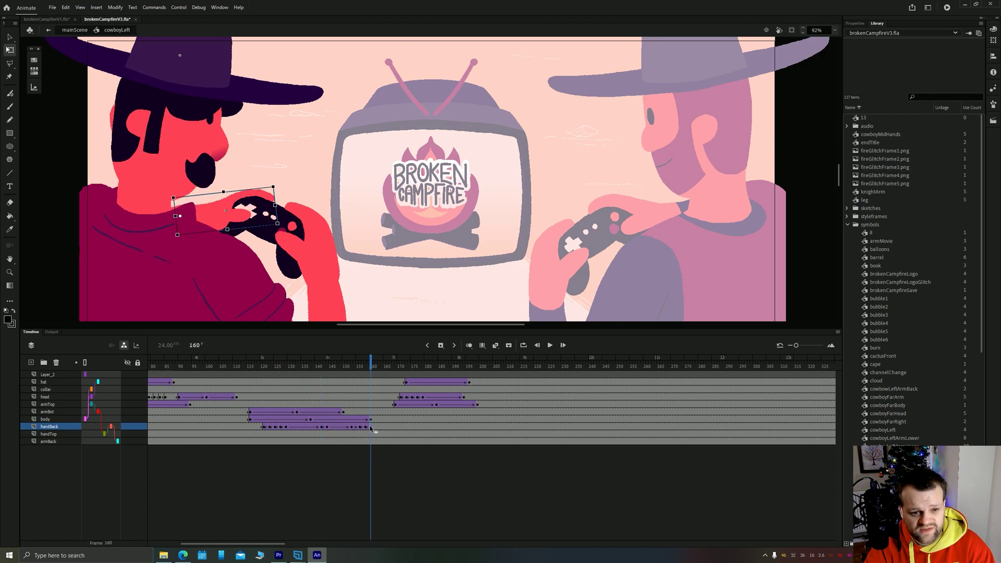
Step: Go to the handBack keyframe at frame 123 and open the cowboyLeftHandBack symbol
click(264, 428)
click(270, 429)
drag(209, 213, 212, 216)
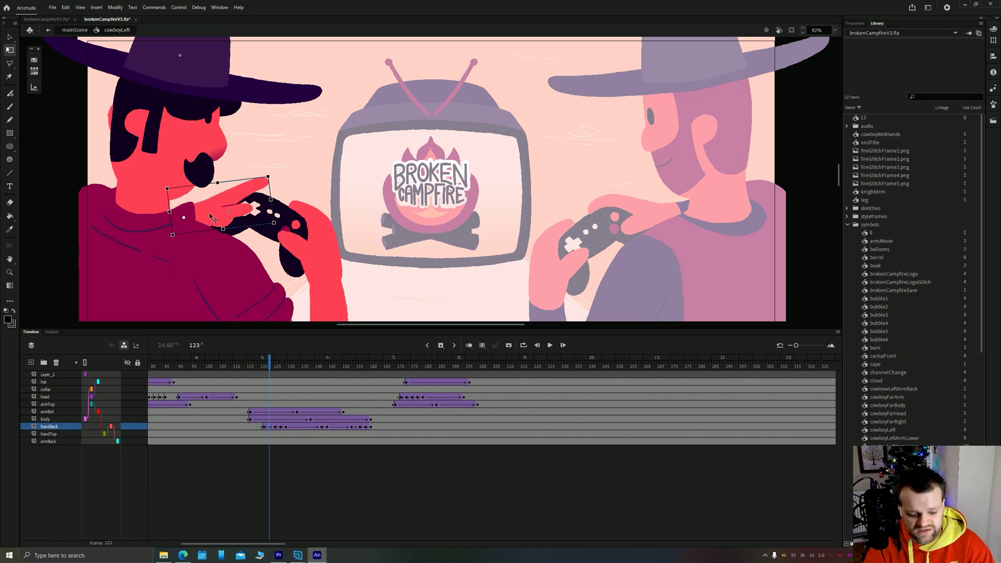
double_click(211, 216)
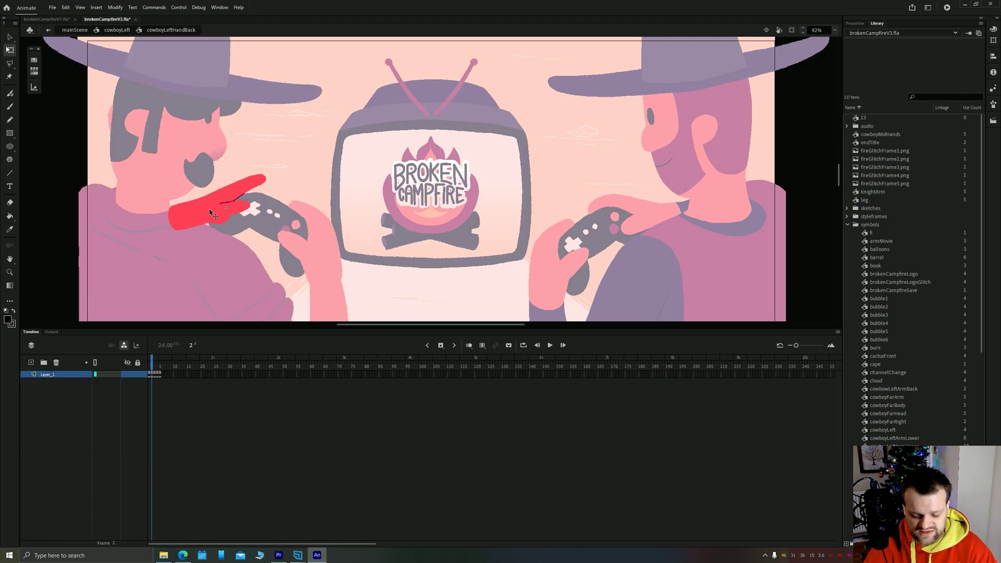
Step: Move back and forth through the hand drawings in cowboyLeftHandBack, play them, and return to cowboyLeft
key(comma)
key(period)
key(period)
key(period)
key(period)
key(comma)
key(comma)
key(comma)
key(comma)
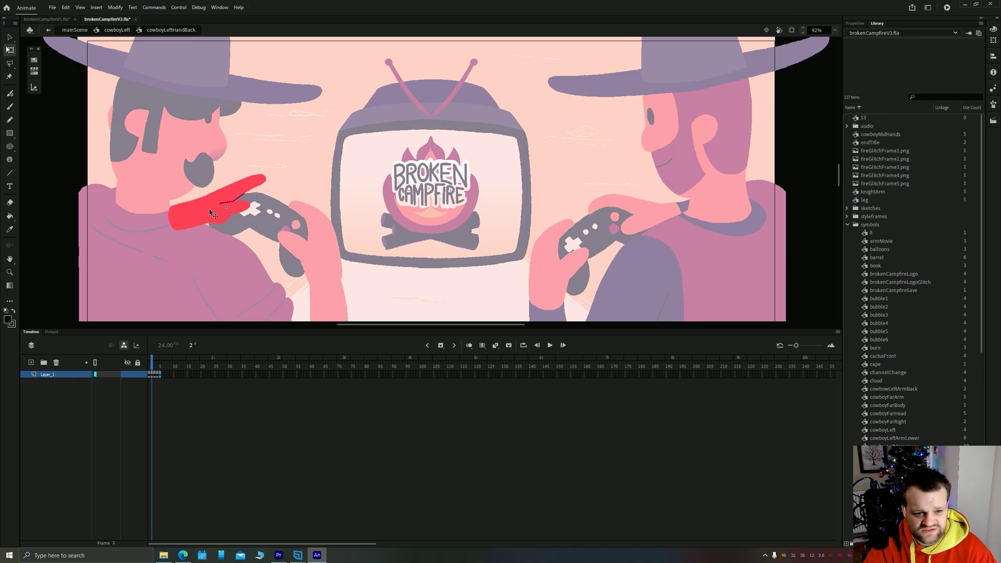
key(period)
key(period)
key(period)
key(period)
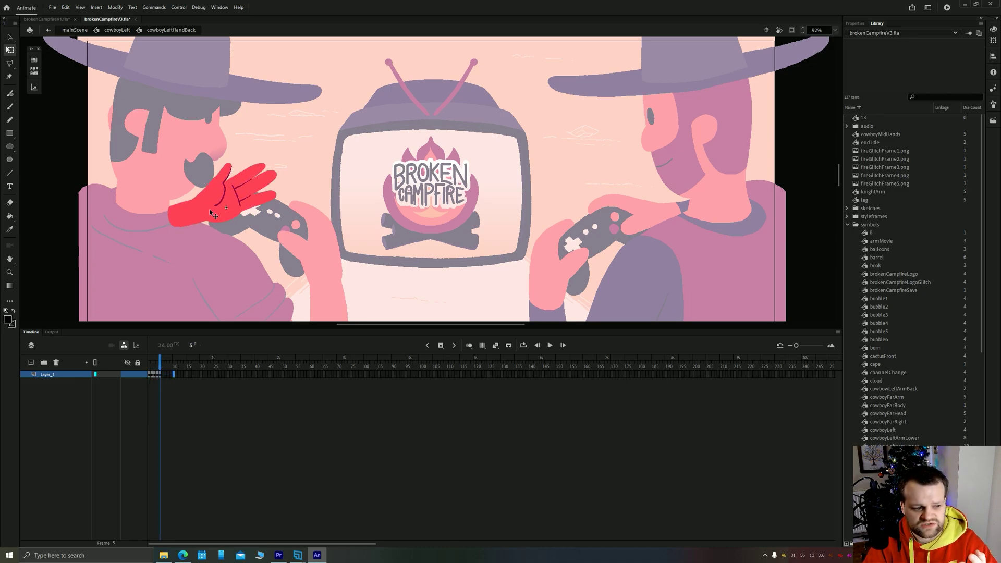
key(Return)
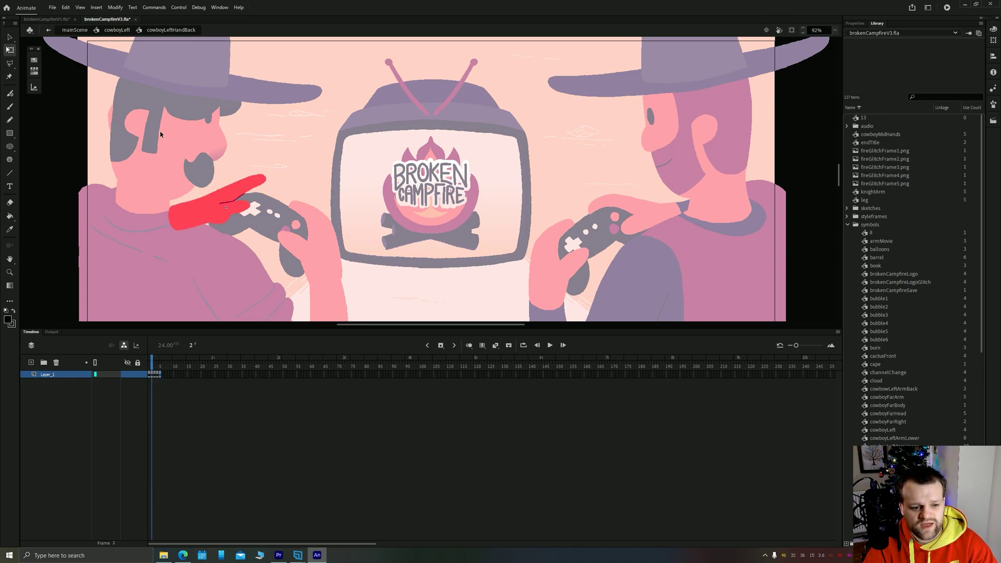
click(117, 30)
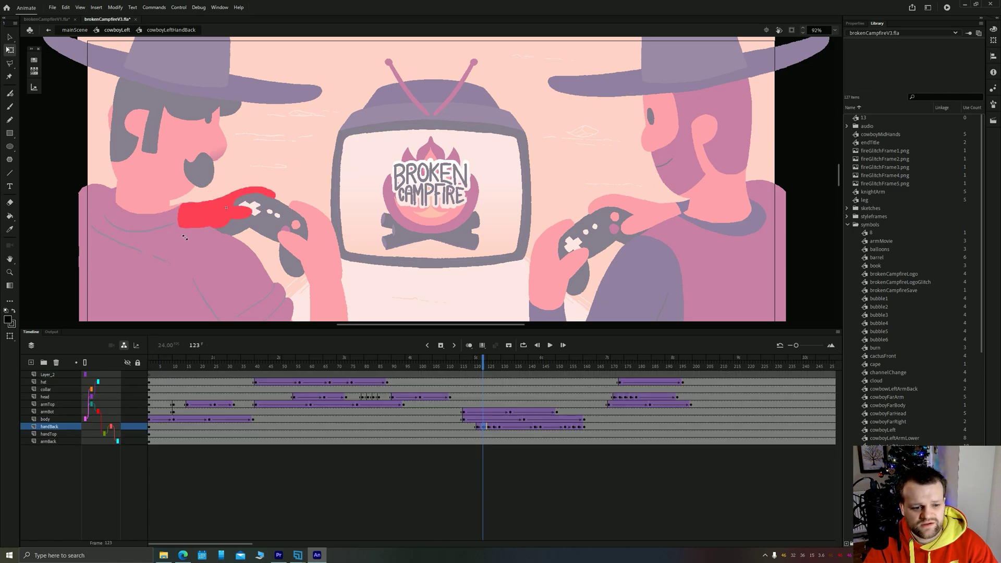
Step: Return to mainScene, go to frame 248 and open cowboyRight to view its parented layers and tweens
mouse_move(475, 368)
mouse_down()
mouse_move(587, 378)
mouse_move(489, 375)
mouse_up()
click(73, 30)
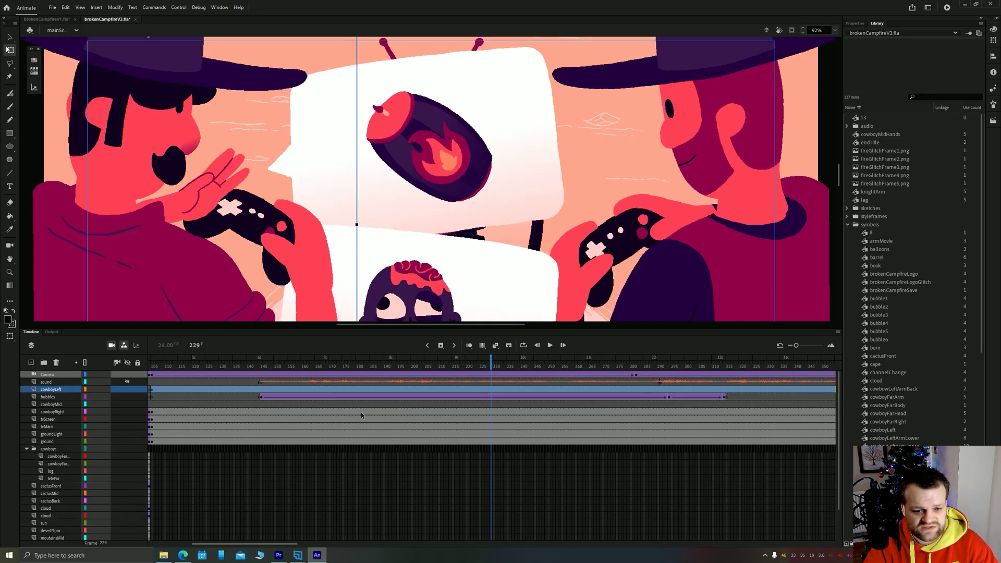
click(544, 363)
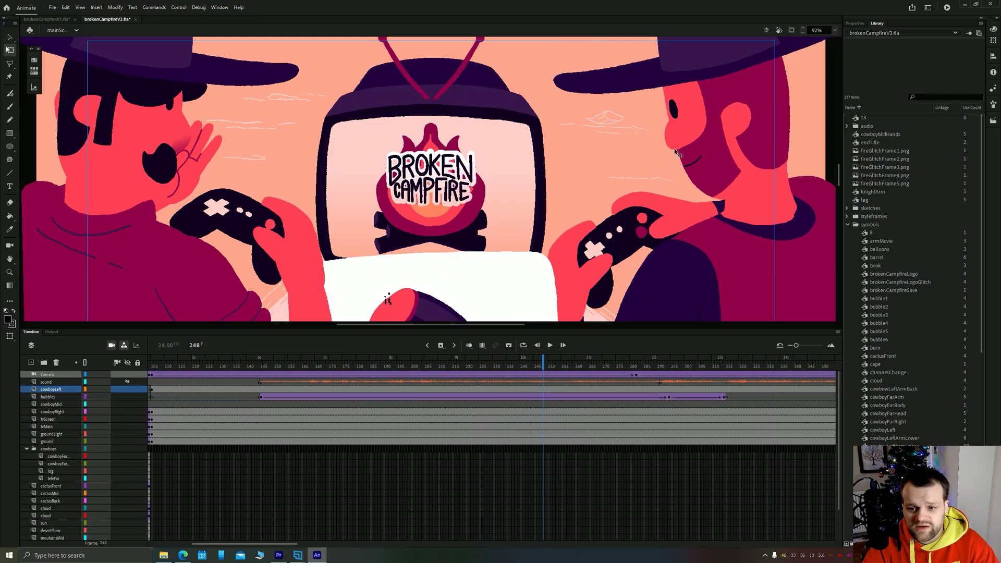
double_click(708, 130)
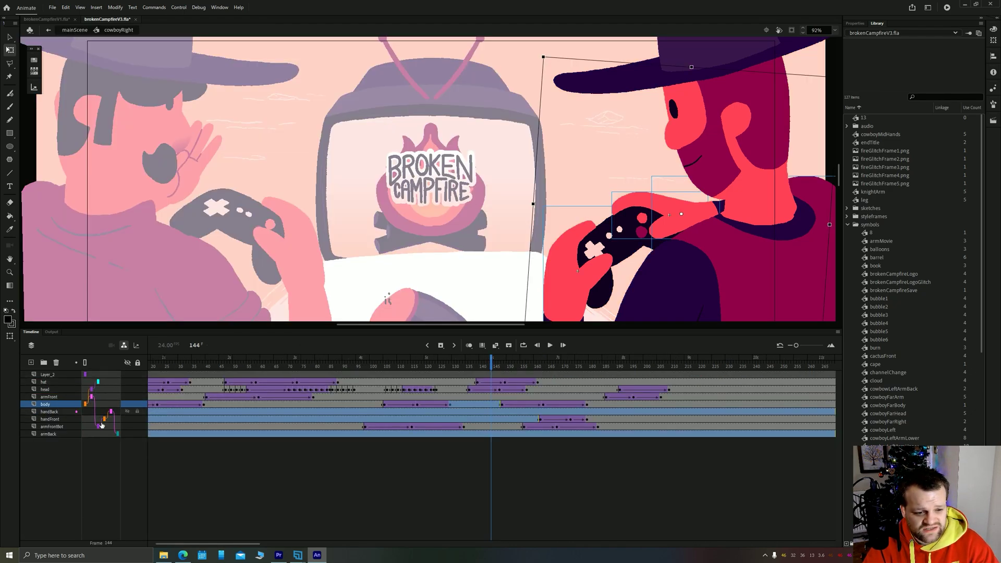
click(792, 347)
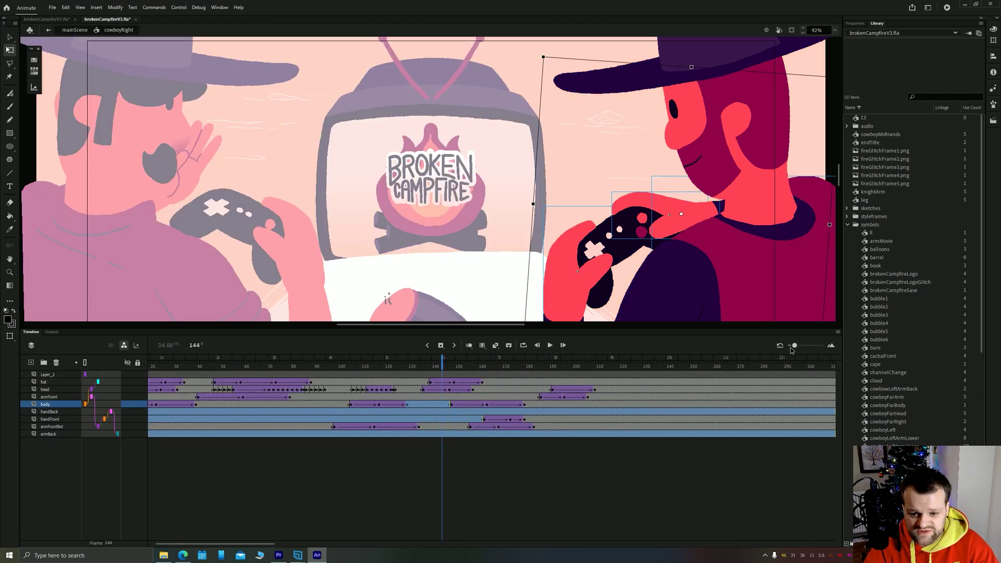
Step: Scrub through cowboyRight's full timeline, play its animation from frame 36, and return to mainScene
drag(285, 545, 249, 557)
drag(149, 375, 195, 386)
drag(276, 386, 175, 367)
click(202, 374)
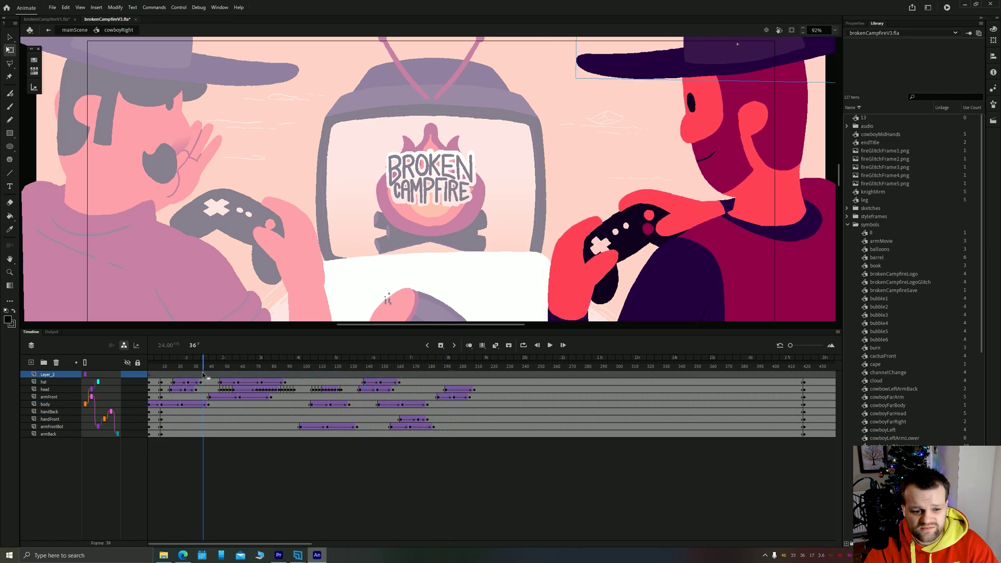
key(Return)
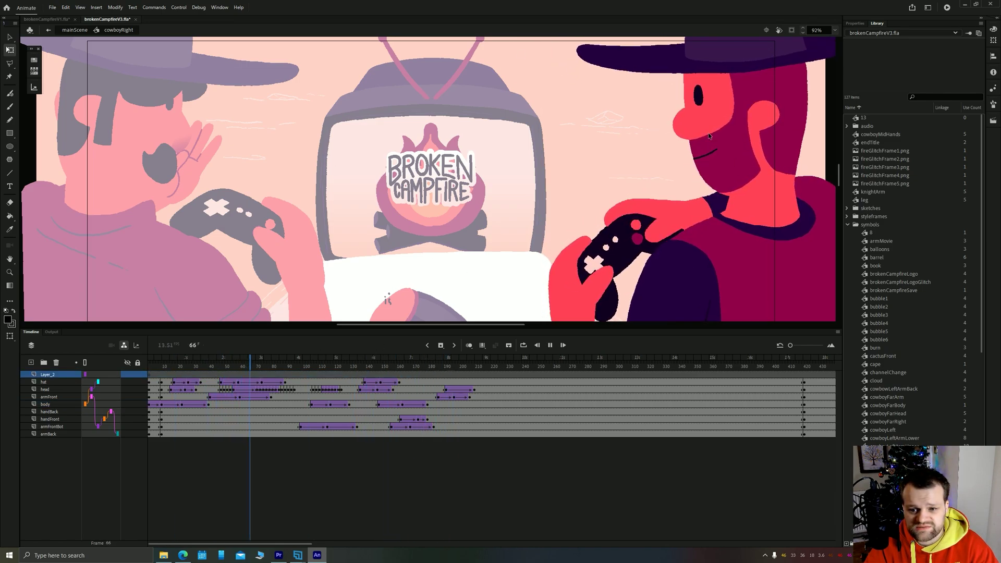
click(75, 30)
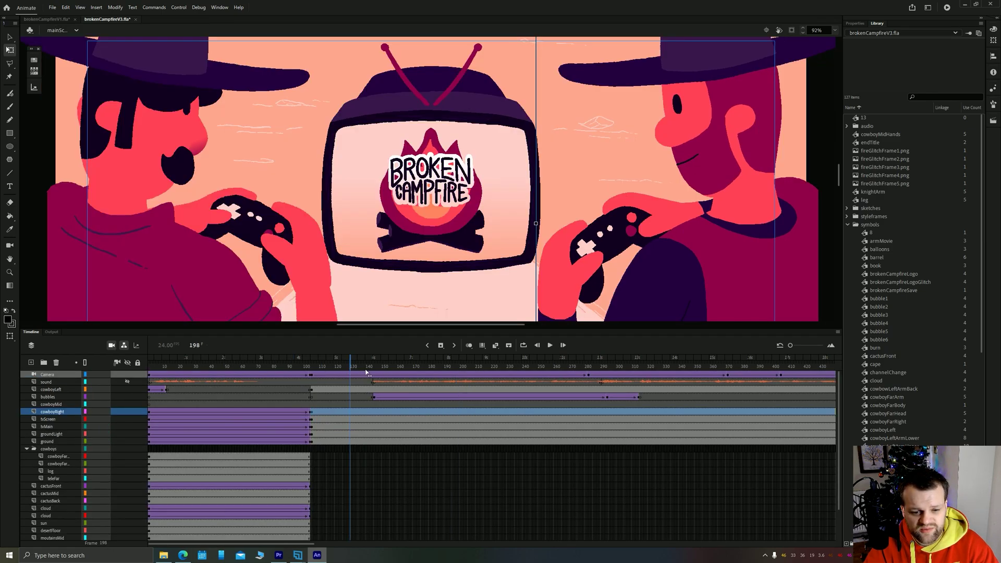
Step: Scrub through the mainScene timeline to frame 625 and open the cowboyLeft symbol
drag(372, 373, 824, 364)
drag(295, 544, 456, 461)
drag(211, 371, 378, 366)
double_click(186, 167)
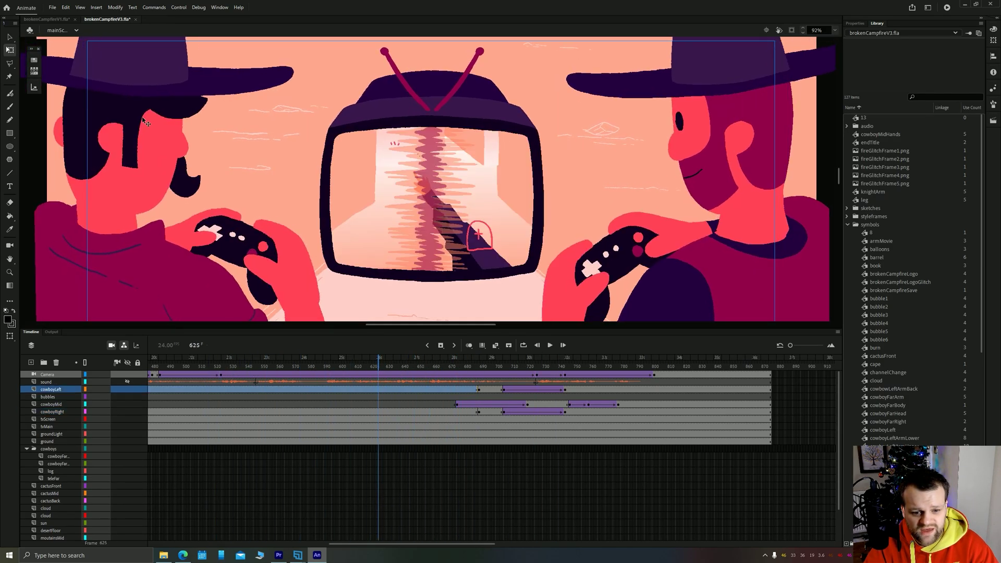
Step: Open cowboyLeft's front hand symbol, cowboyLeftHandFront, to view its frame-by-frame drawings, and return to cowboyLeft
drag(374, 544, 297, 544)
click(341, 369)
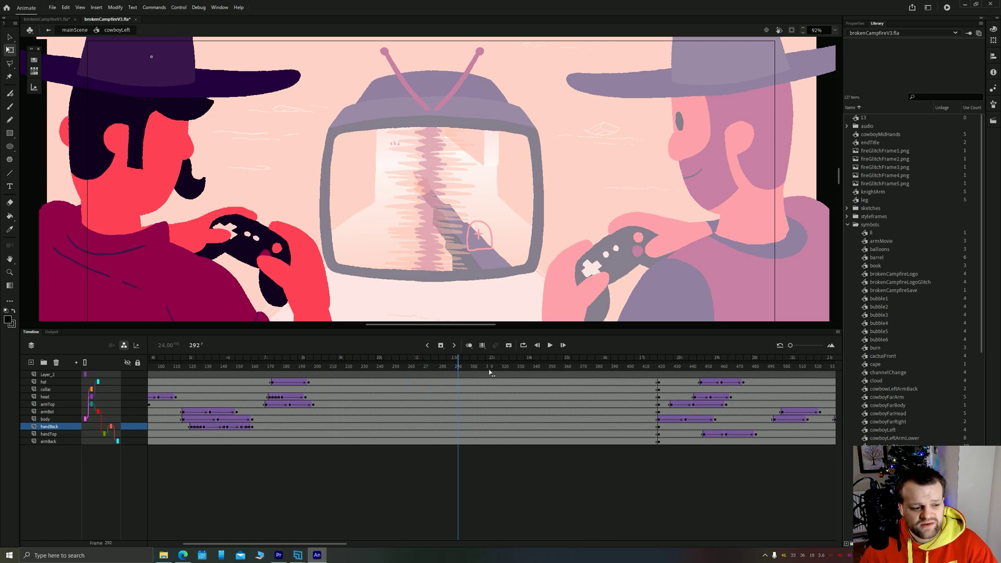
double_click(278, 270)
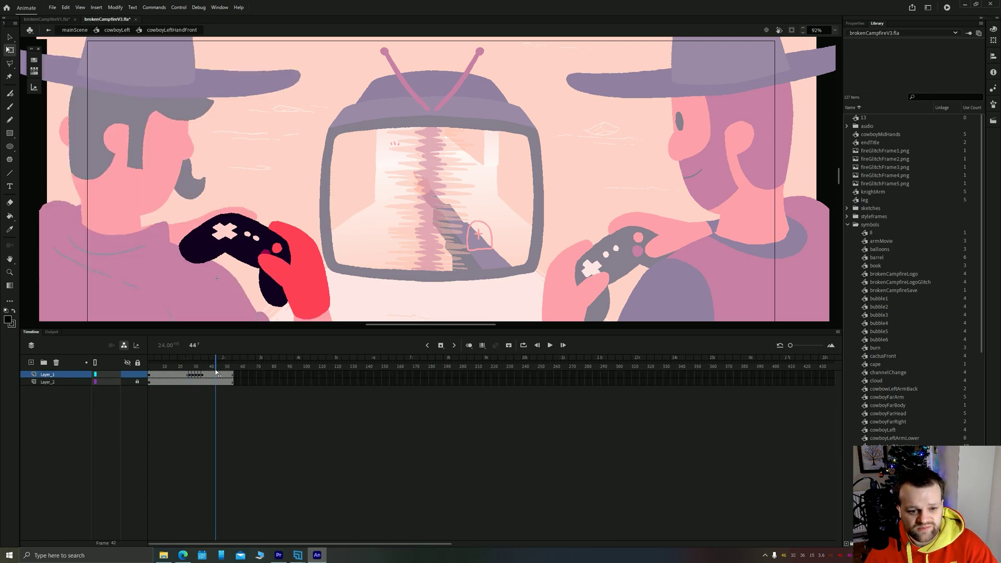
double_click(122, 99)
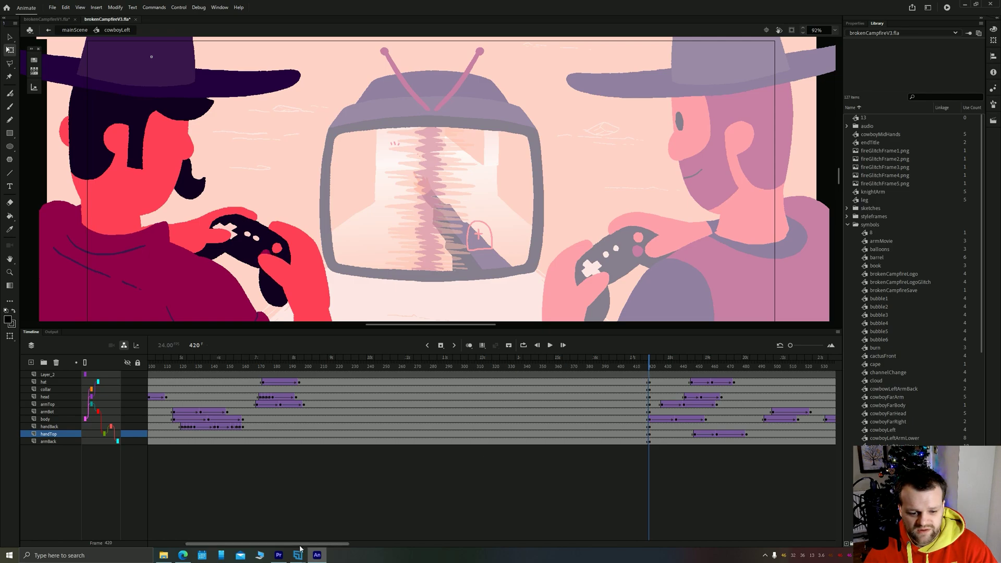
Step: Scrub through cowboyLeft's keyframes and tweens up to the head turn at frame 562, and return to mainScene
drag(301, 544, 382, 544)
drag(322, 370, 537, 375)
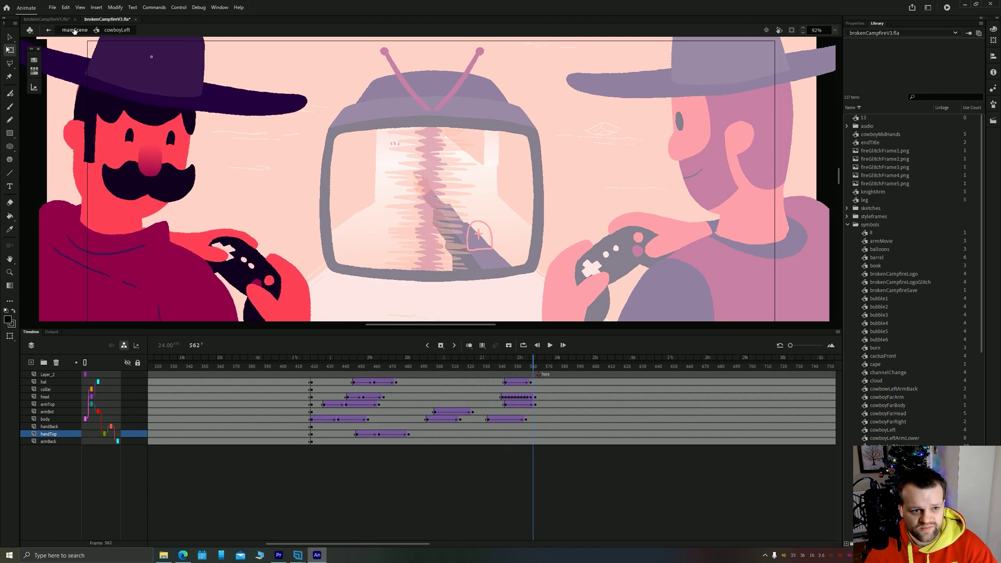
click(74, 29)
Step: Open cowboyRight and inspect the "here" frame label on Layer_2 at frame 566, with the surrounding head turn, before returning to mainScene
double_click(631, 192)
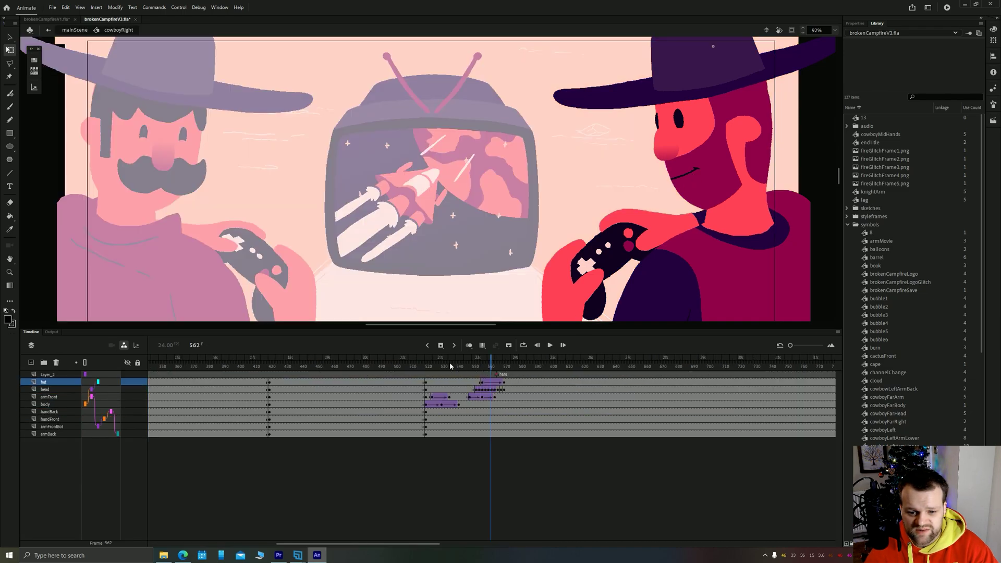
drag(434, 379, 468, 381)
click(497, 375)
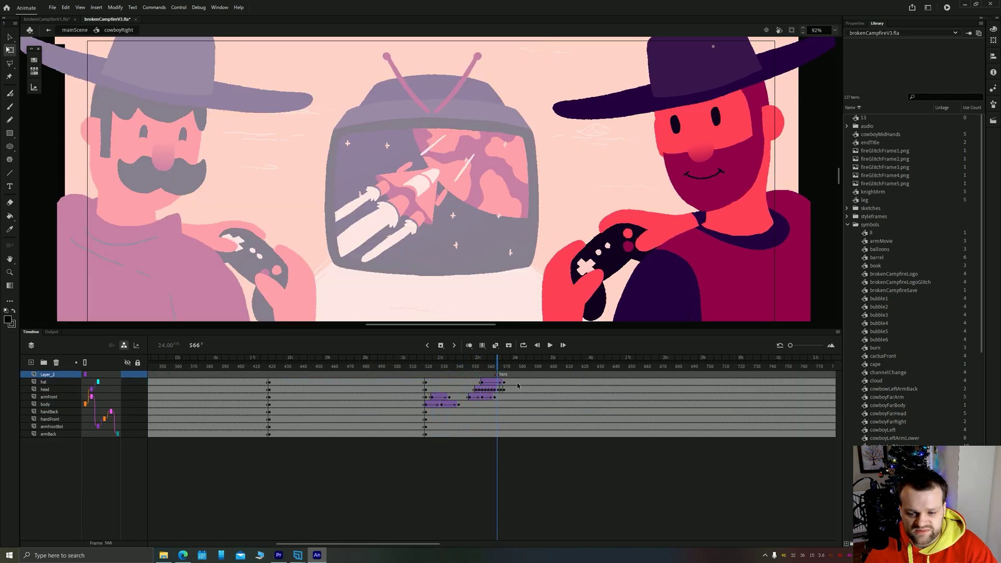
click(850, 23)
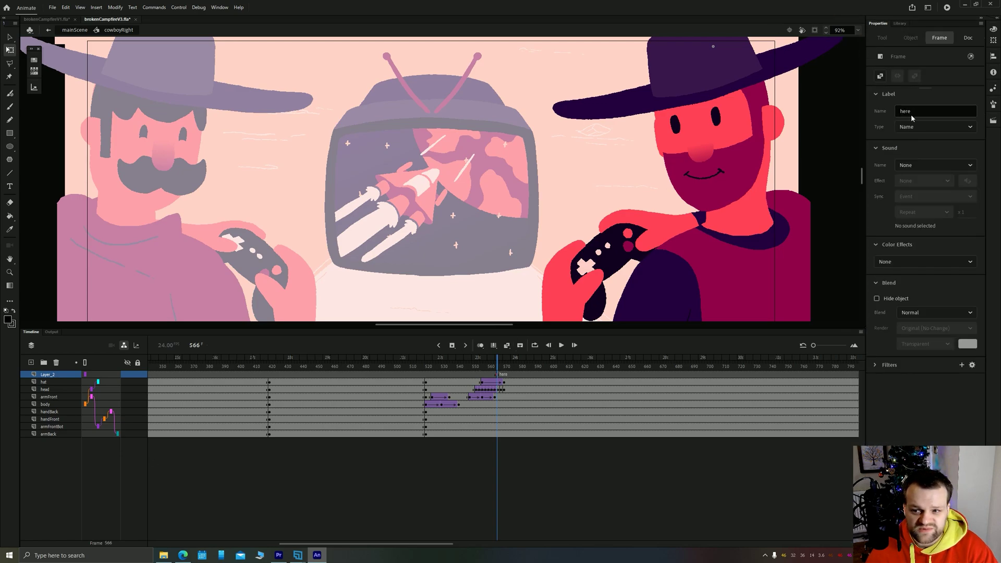
drag(494, 364, 510, 382)
click(75, 30)
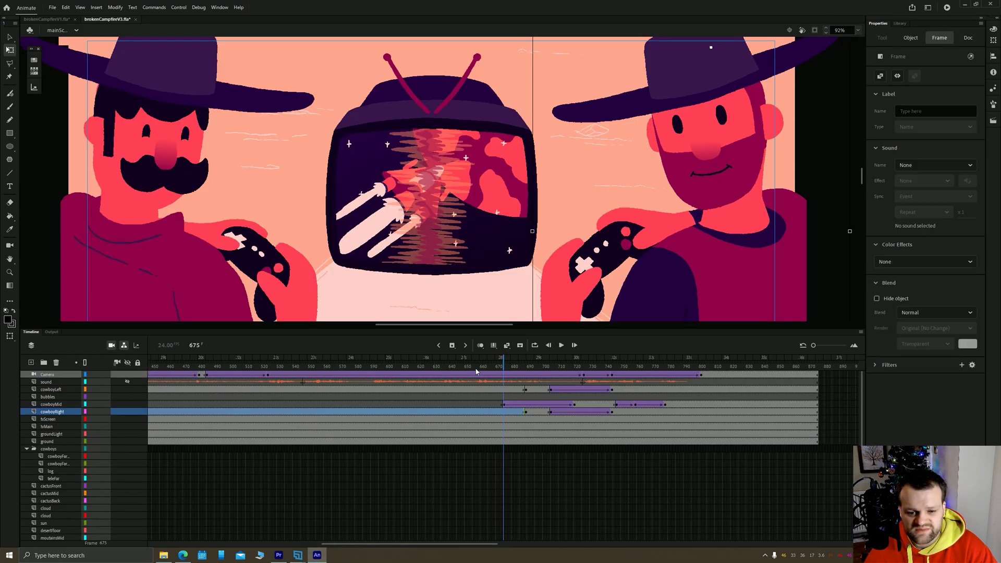
Step: Go to frame 673 in mainScene, reopen cowboyRight to check its matching nested frame, and return to mainScene
drag(491, 368, 499, 380)
double_click(690, 189)
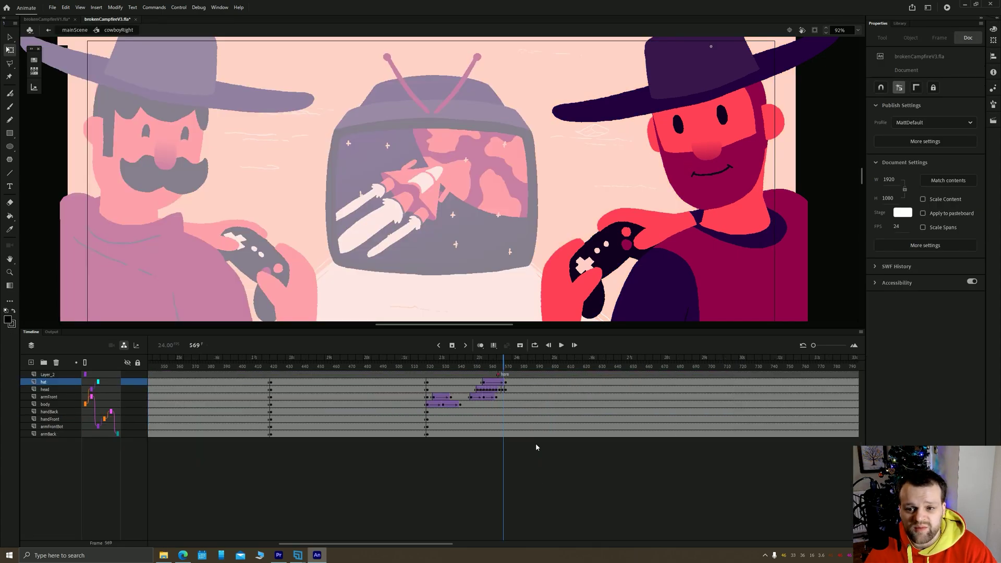
click(74, 30)
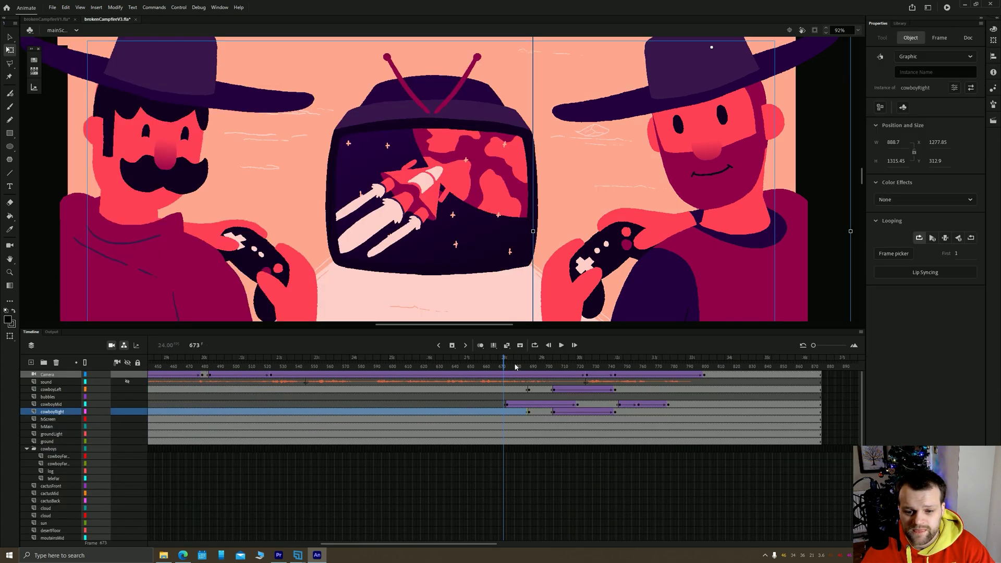
Step: Scrub past cowboyMid's entrance, open the cowboyMidHands symbol to view its layers, and return to mainScene
click(526, 366)
drag(526, 366, 602, 368)
double_click(427, 277)
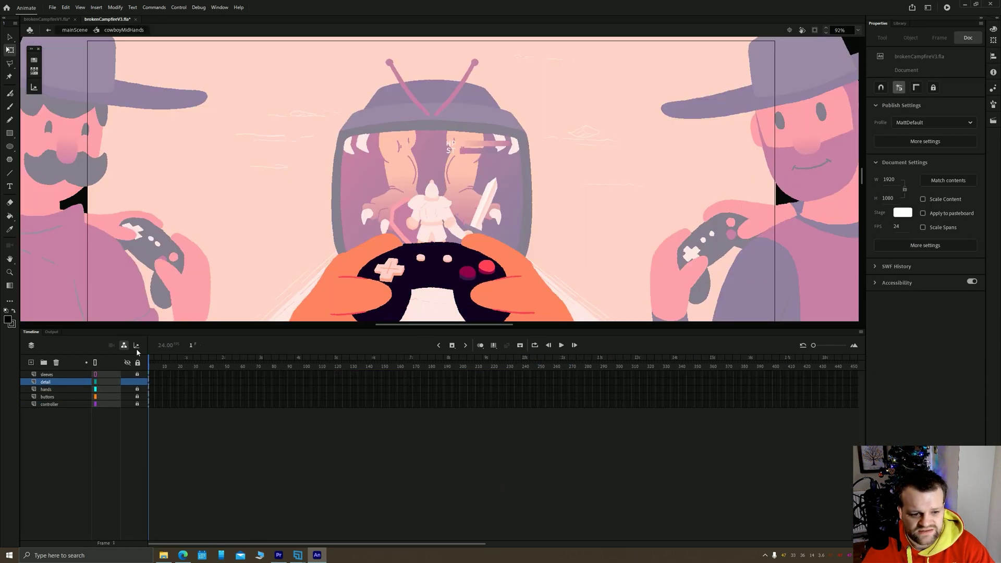
click(74, 31)
Step: Scrub mainScene to the end title at frame 809 and show the full frame on the stage
drag(412, 367, 618, 373)
click(858, 31)
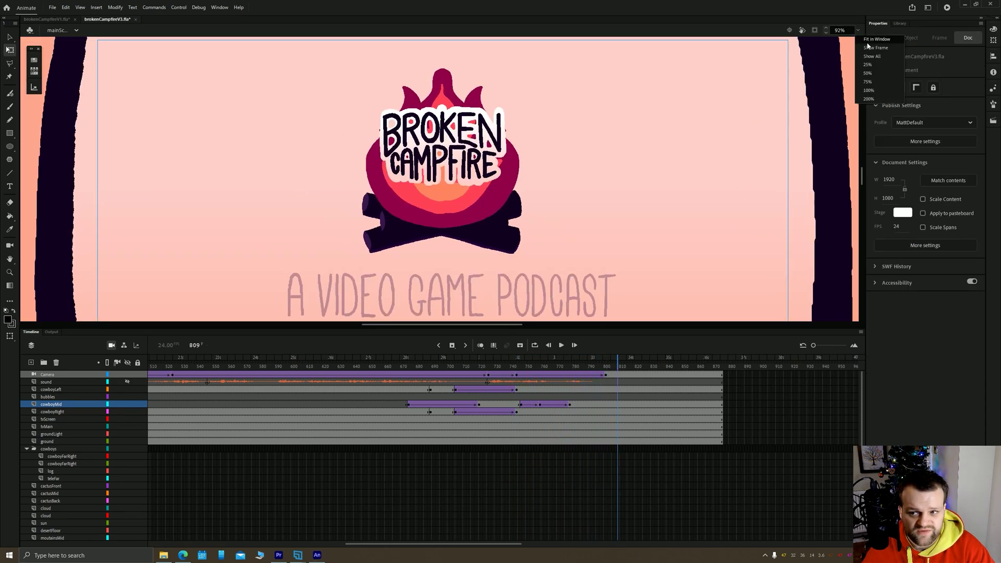
click(869, 47)
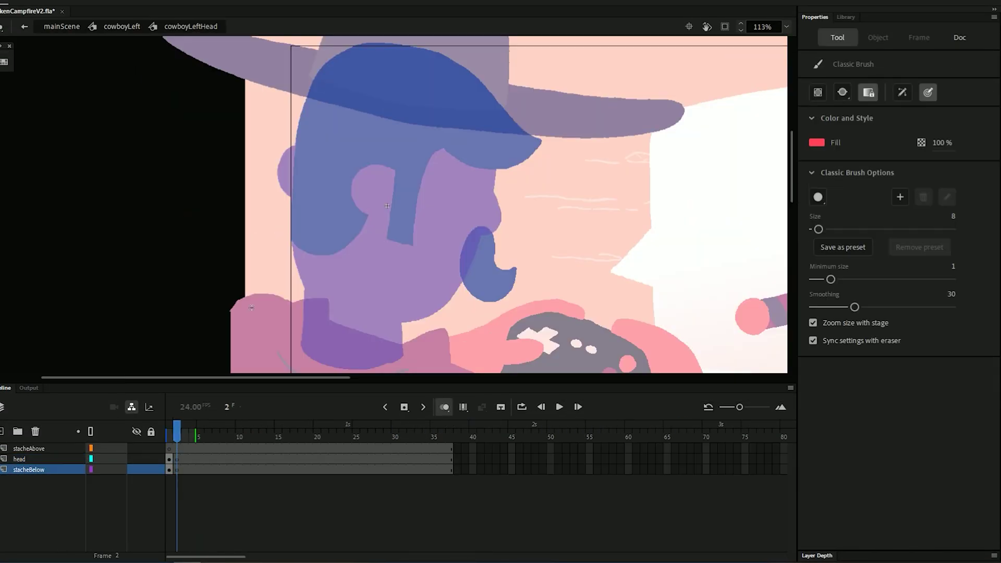
Step: Outline the head, neck, sideburn and ear on the head layer at frame 4 with the Classic Brush, tracing over the onion-skinned drawings
scroll(391, 239, up, 3)
key(ctrl+F9)
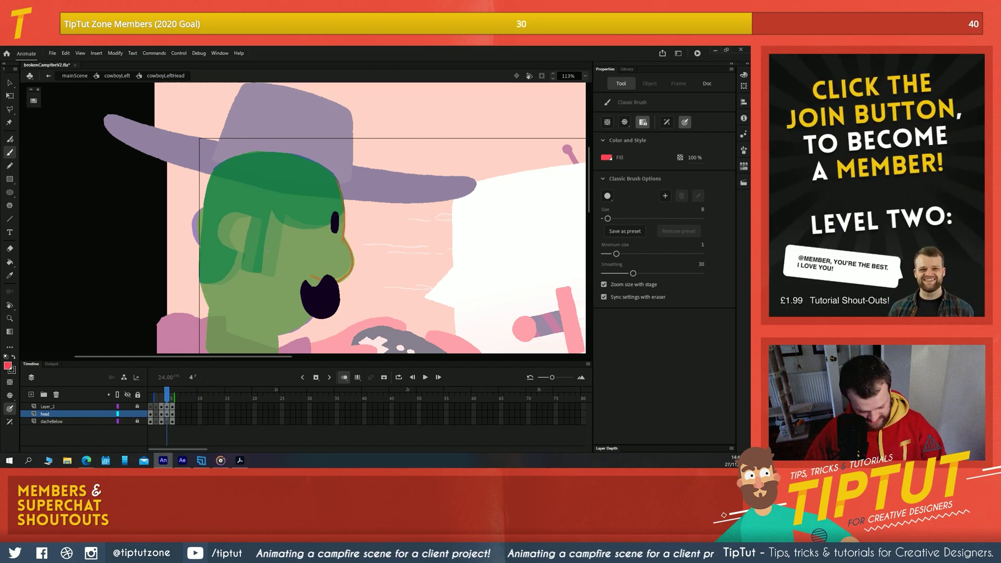
mouse_move(331, 271)
mouse_down()
mouse_move(276, 334)
mouse_move(279, 274)
mouse_move(302, 329)
mouse_up()
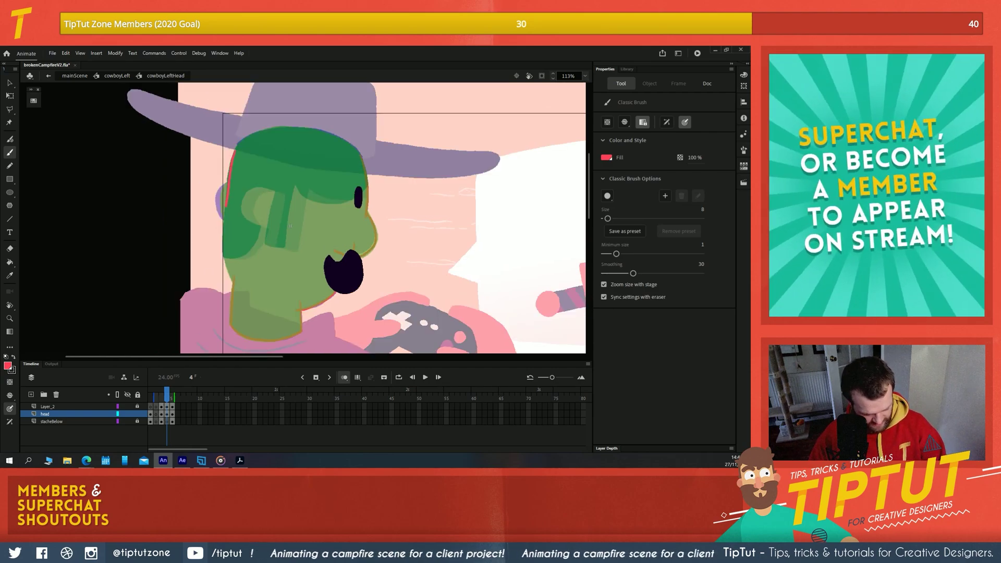
mouse_move(290, 226)
mouse_down()
mouse_move(309, 279)
mouse_move(285, 236)
mouse_up()
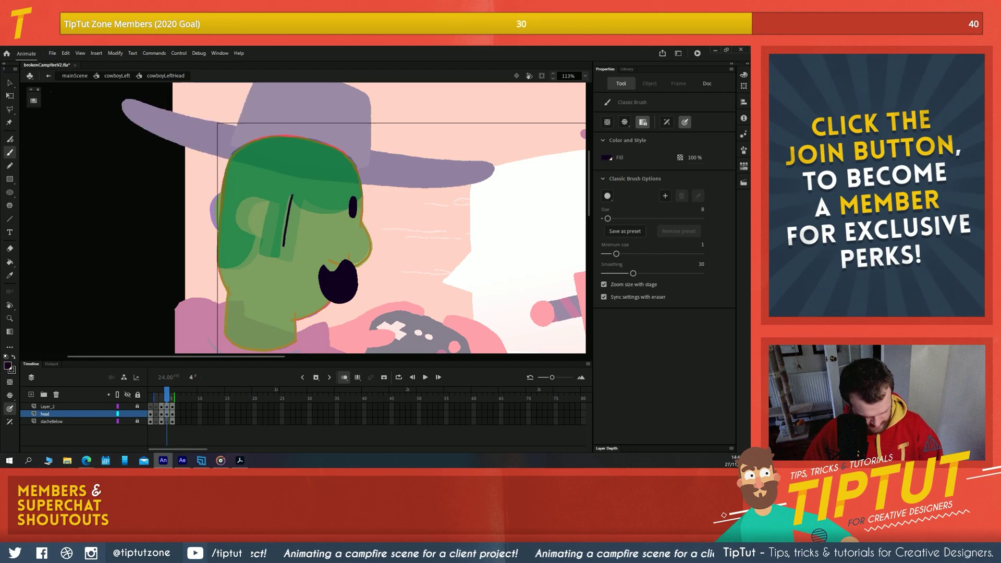
mouse_move(274, 193)
mouse_down()
mouse_move(267, 225)
mouse_move(242, 209)
mouse_up()
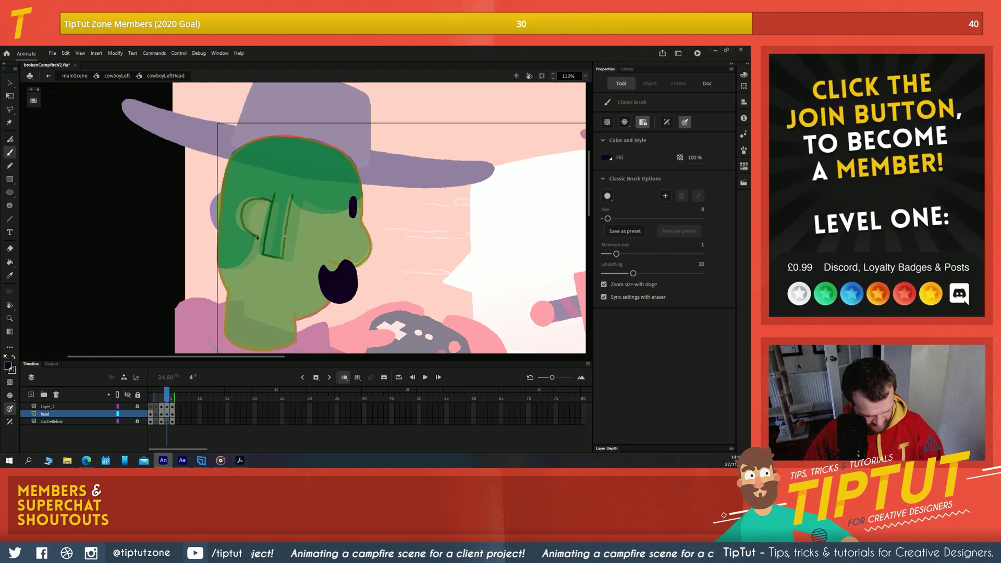
Step: Show the frame 4 head drawing as outlines and ready the Paint Bucket with the red fill around the ear and sideburn
click(34, 101)
click(78, 133)
key(ctrl+=)
drag(356, 221, 364, 208)
drag(497, 289, 425, 231)
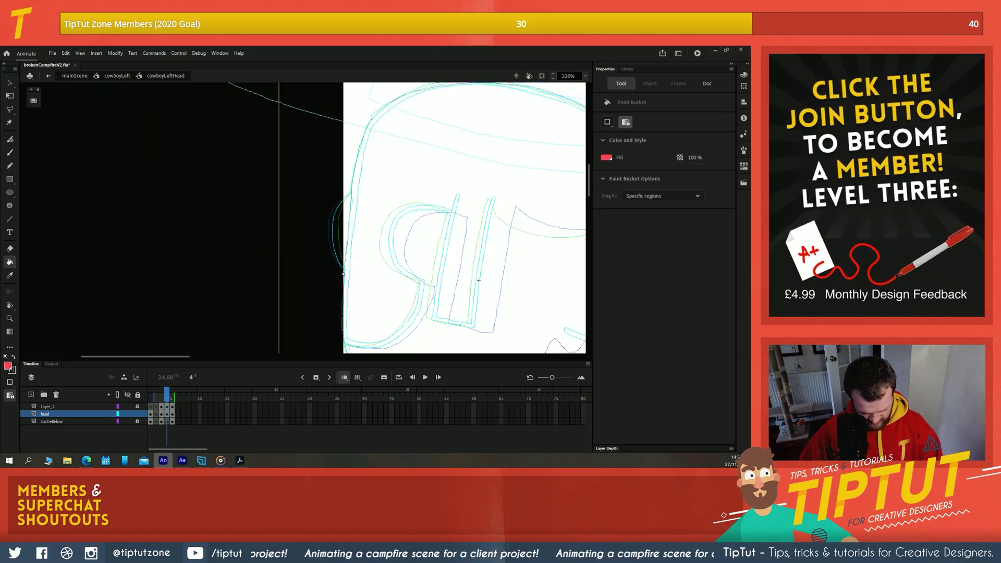